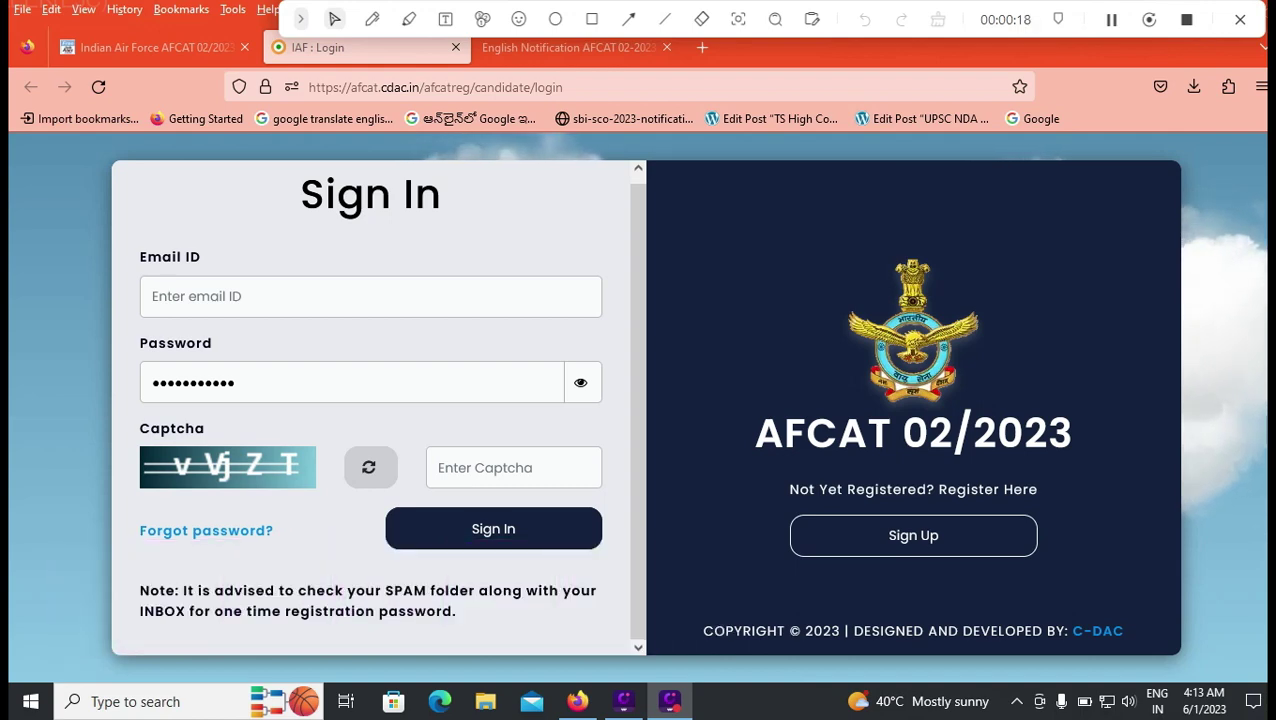
# Open the English AFCAT 02-2023 notification PDF and review the application dates, exam dates and branch-wise vacancies
pyautogui.click(569, 48)
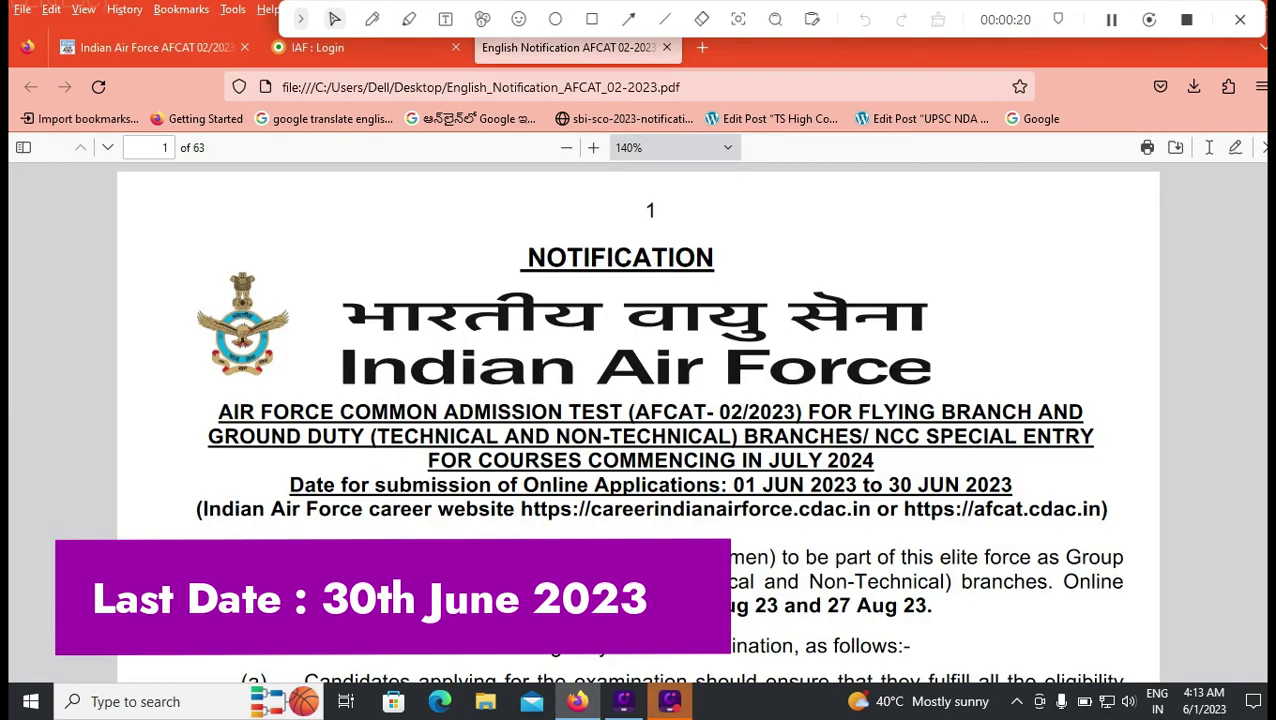
pyautogui.scroll(-2, 638, 420)
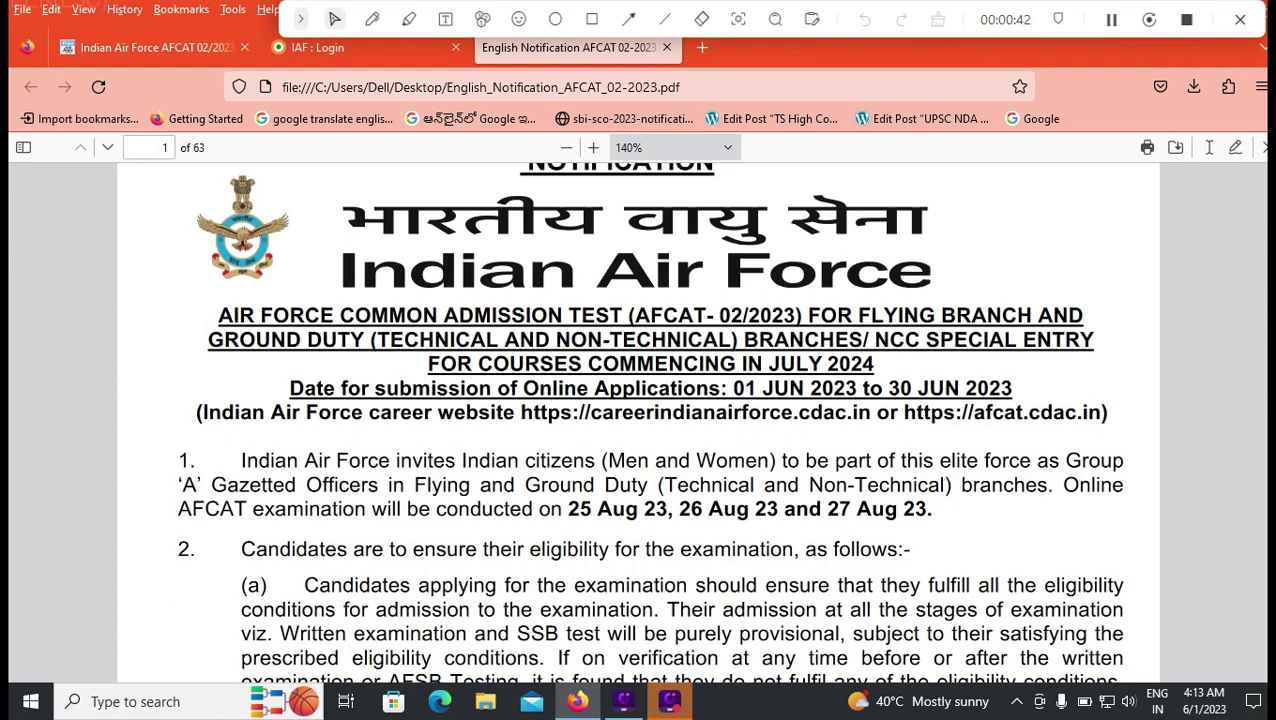
pyautogui.press('pagedown')
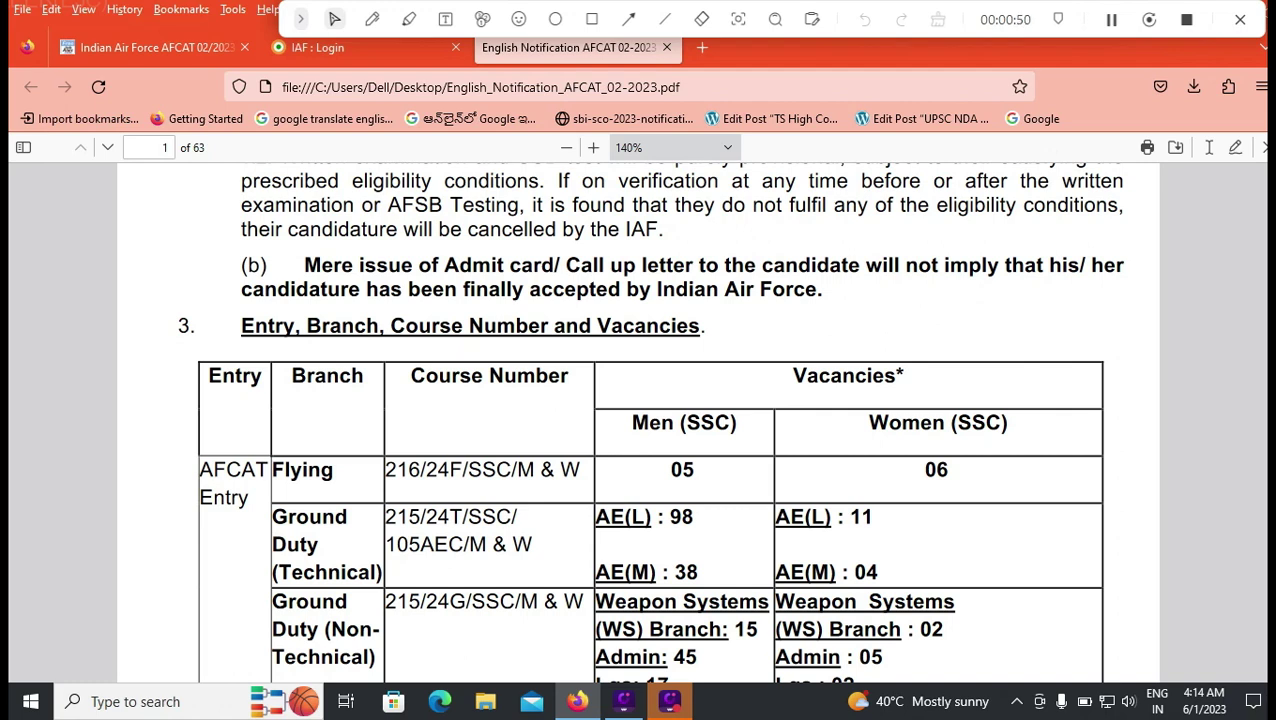
pyautogui.scroll(-2, 638, 420)
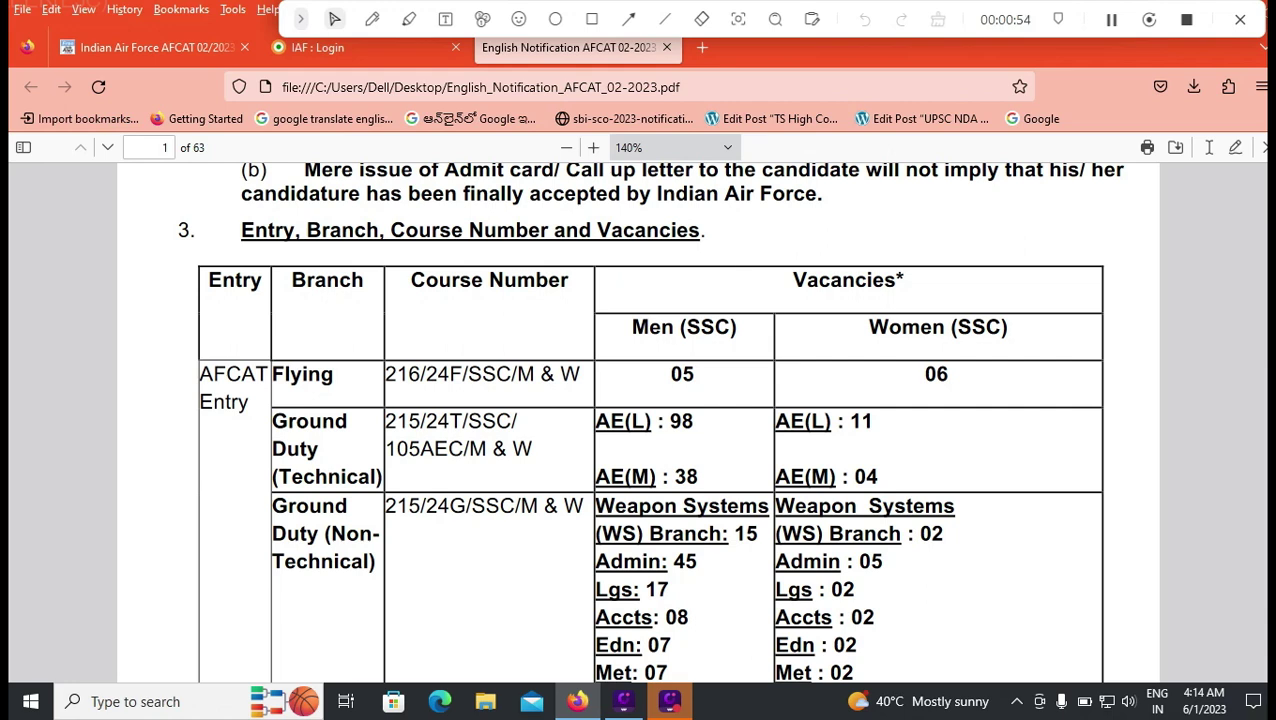
pyautogui.scroll(-4, 650, 420)
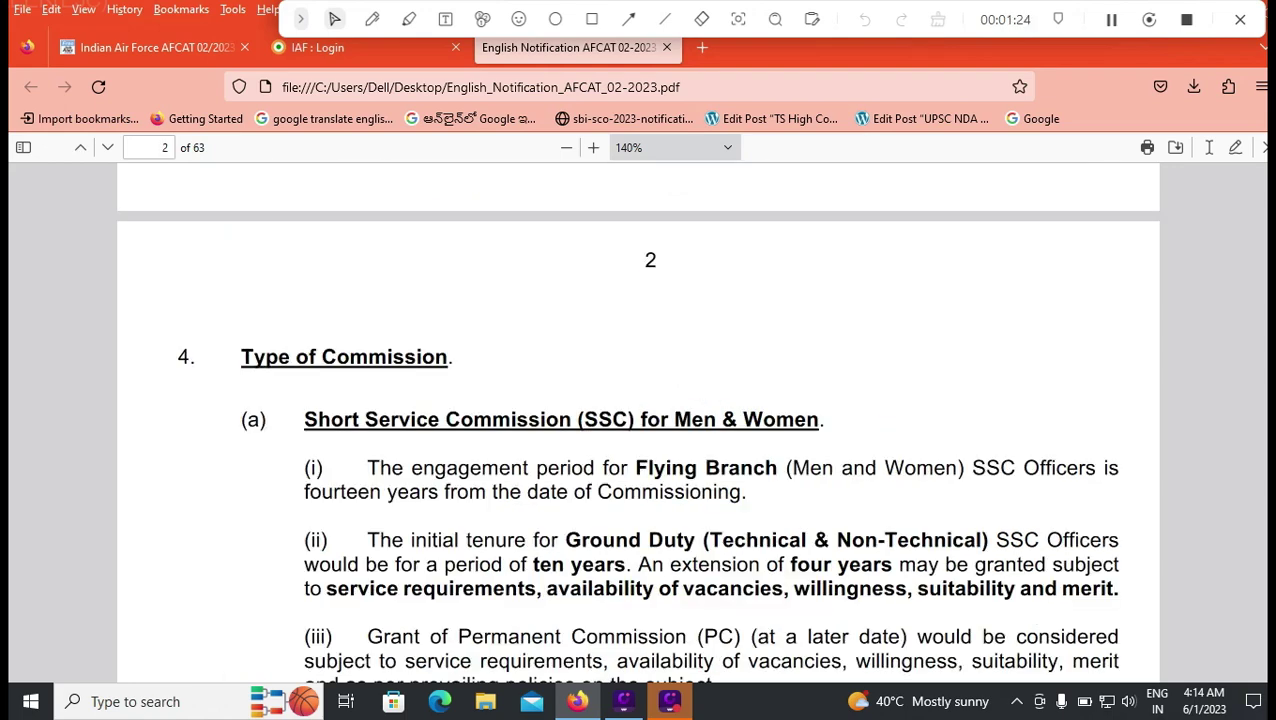
# Examine the notification's type of commission, nationality, age limit and marital status conditions for the flying and ground duty branches
pyautogui.scroll(-10, 638, 420)
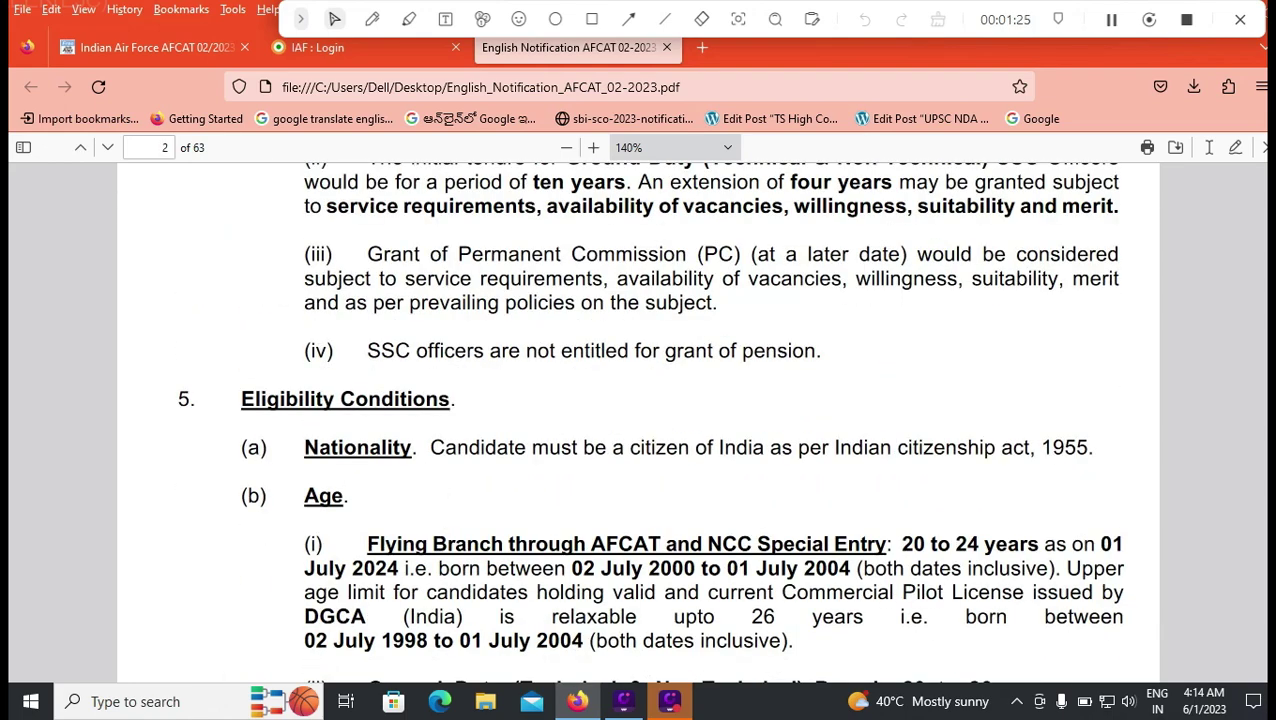
pyautogui.scroll(-4, 638, 420)
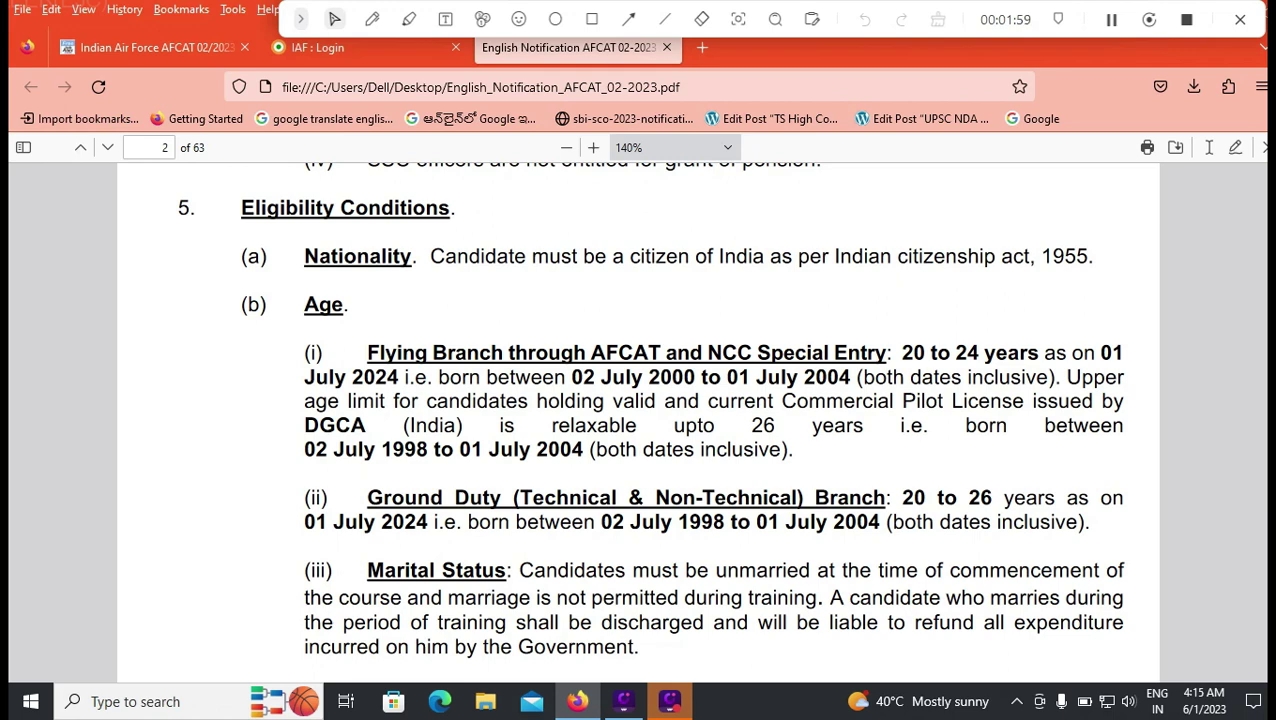
pyautogui.scroll(-2, 638, 410)
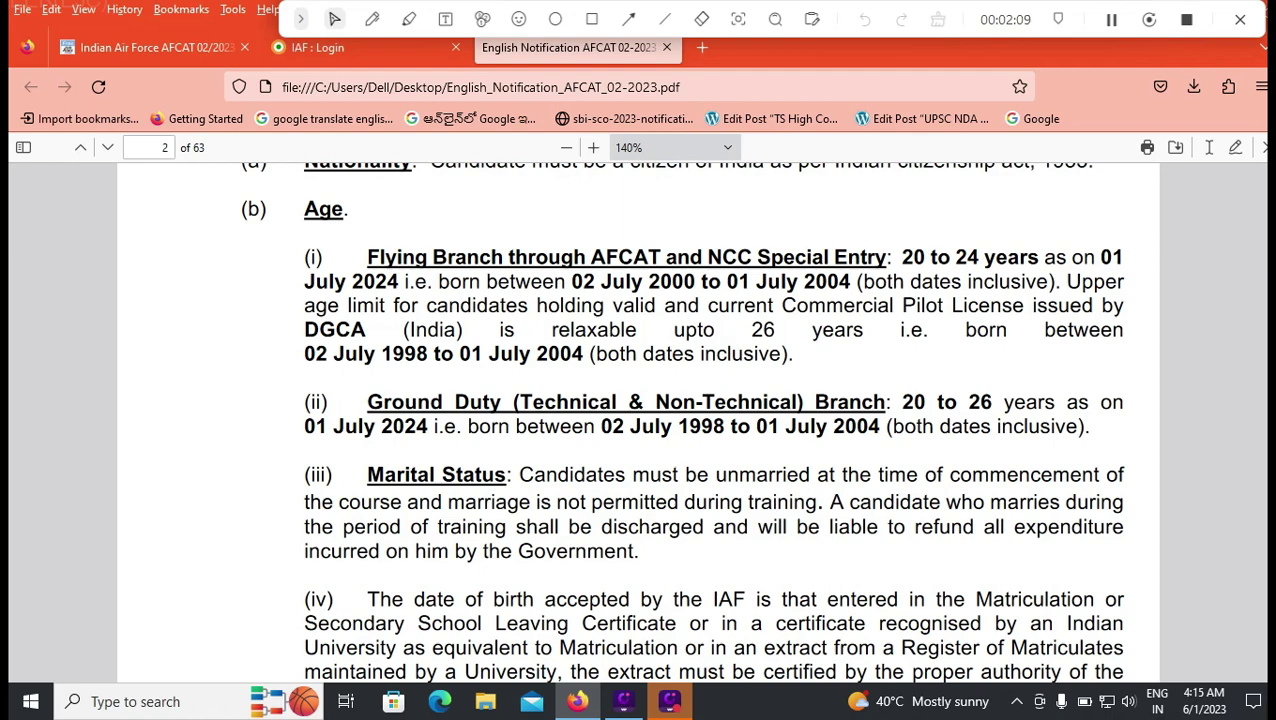
pyautogui.scroll(-3, 638, 420)
pyautogui.scroll(-10, 638, 420)
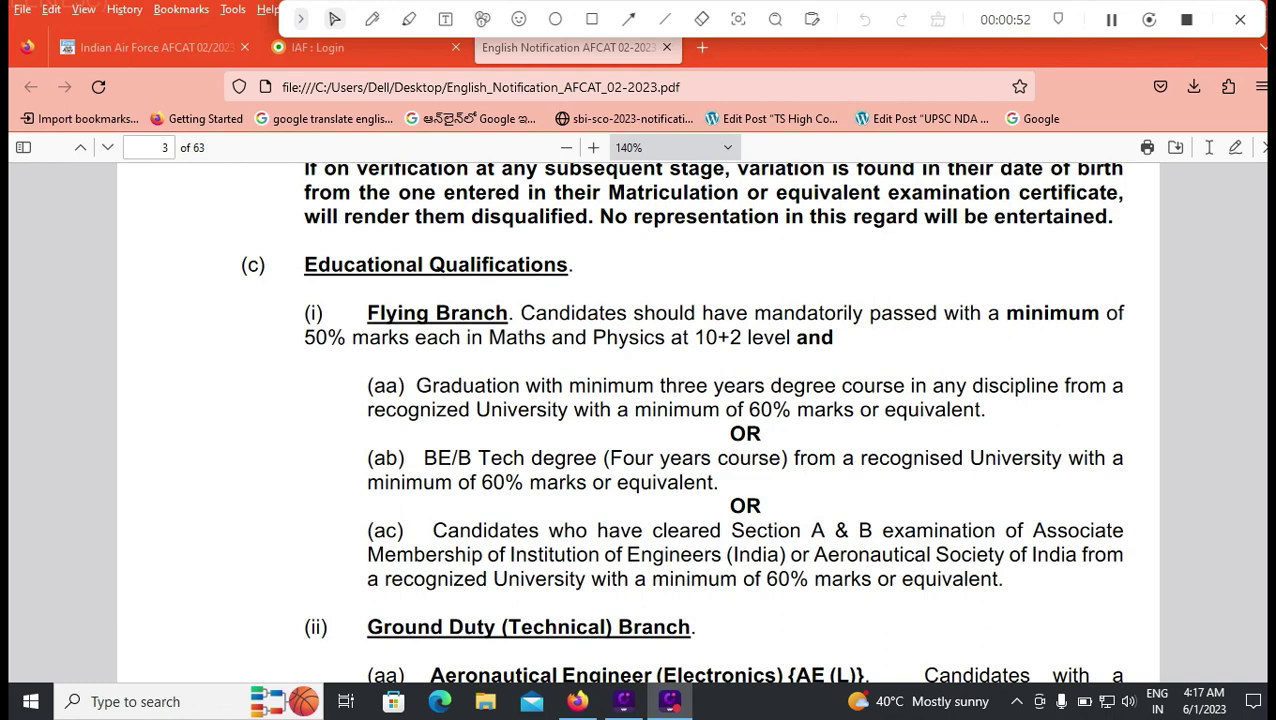
# Examine the educational qualifications for the Flying, Ground Duty (Technical) and Ground Duty (Non-Technical) branches
pyautogui.scroll(-2, 638, 420)
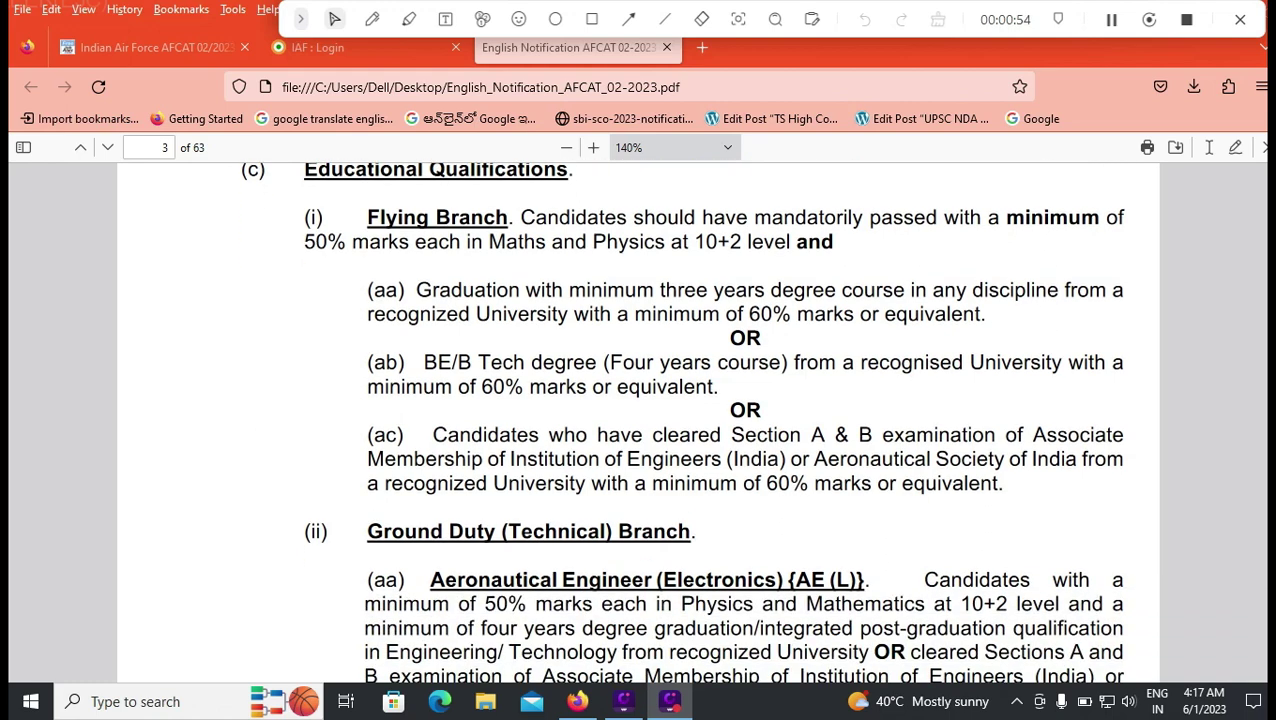
pyautogui.click(638, 420)
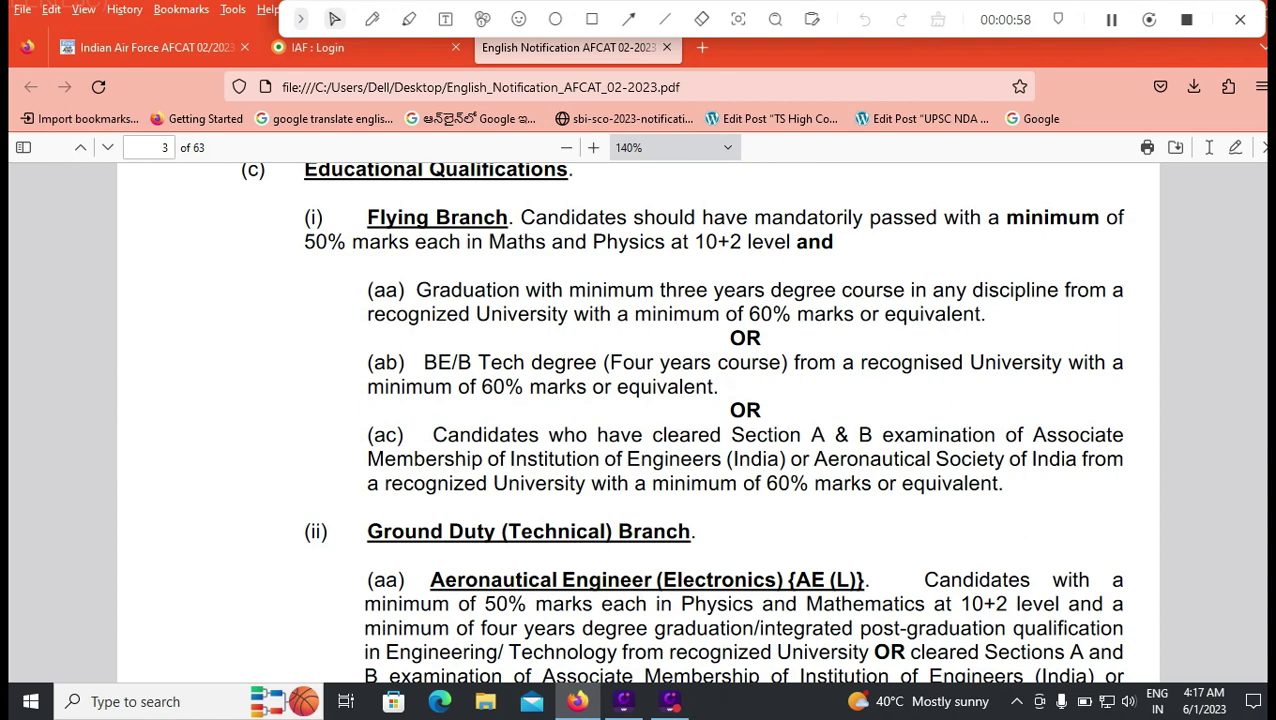
pyautogui.scroll(-4, 640, 420)
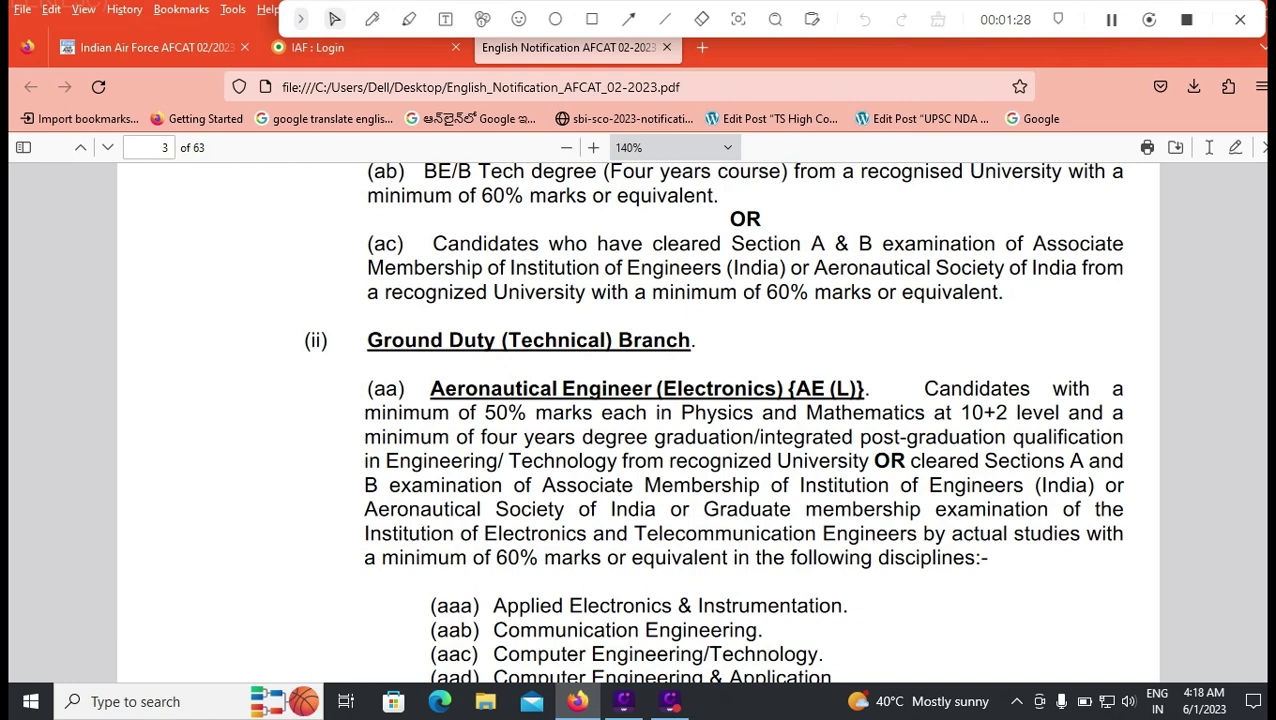
pyautogui.scroll(-4, 640, 420)
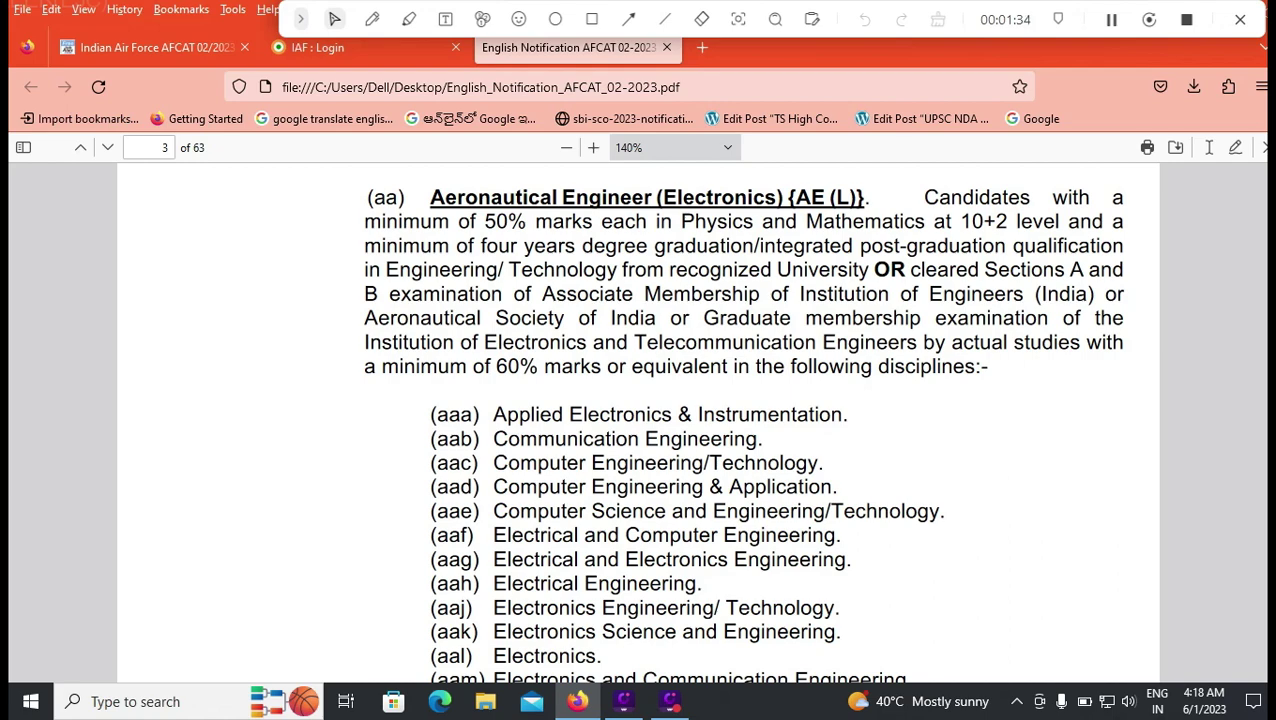
pyautogui.scroll(-10, 638, 420)
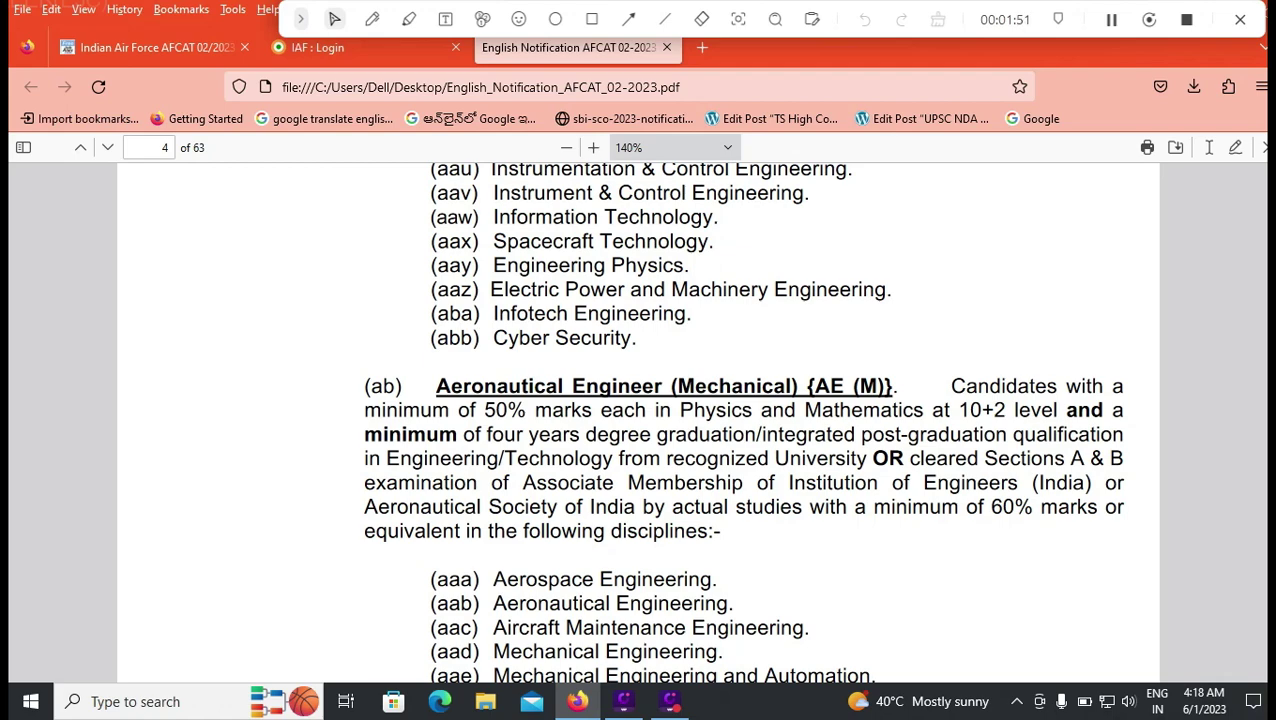
pyautogui.scroll(-5, 638, 420)
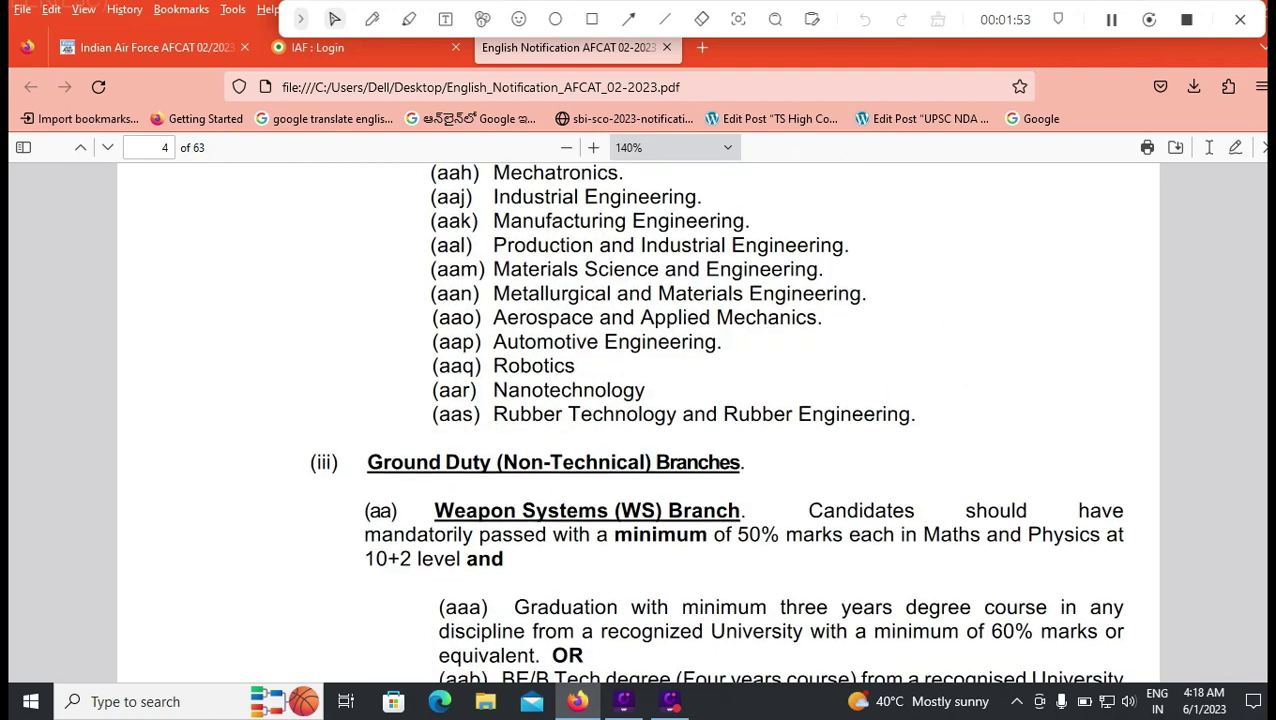
pyautogui.scroll(-2, 638, 420)
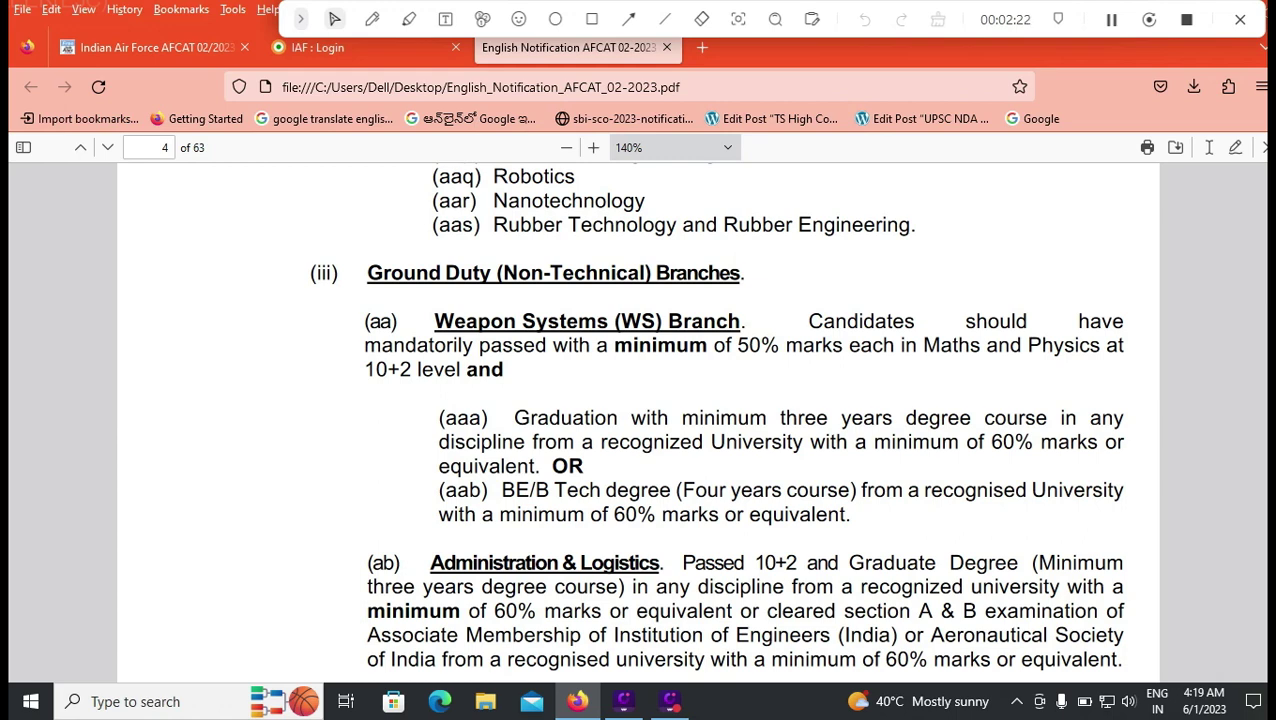
pyautogui.scroll(-3, 640, 415)
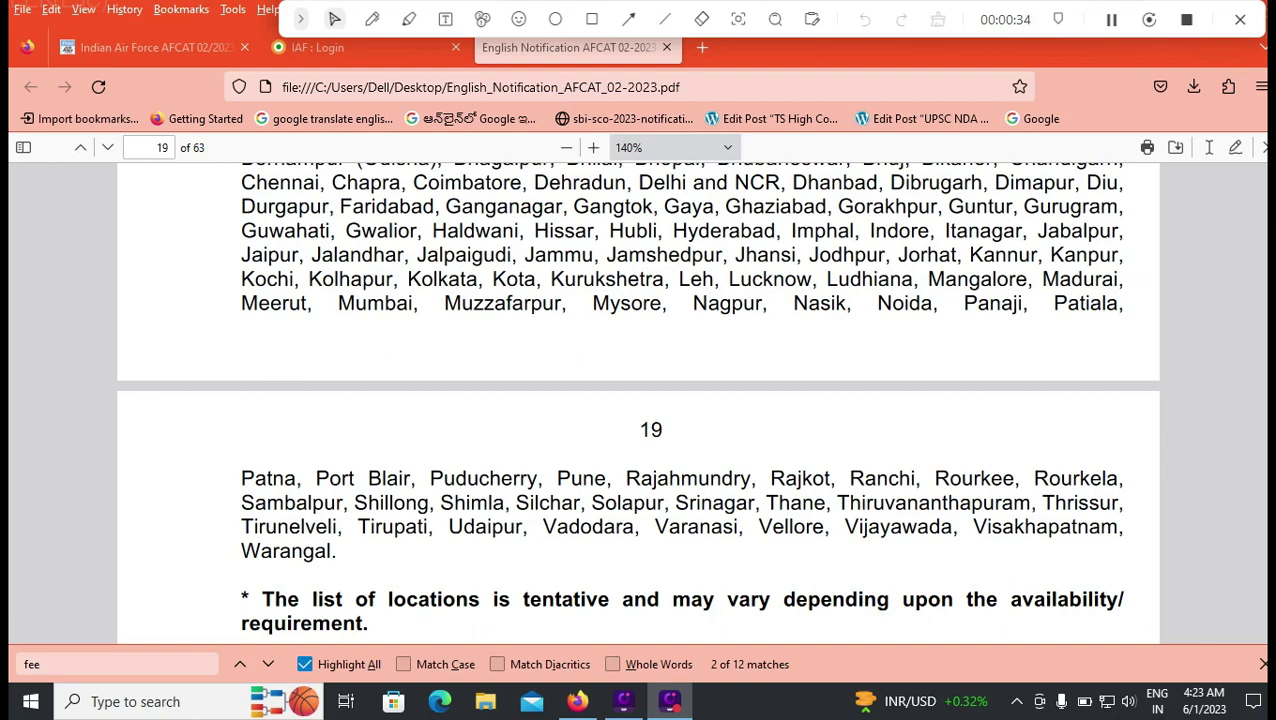
# Review the notification's sections on exam centres, AFSB testing, pay and allowances, and candidate guidance contacts
pyautogui.scroll(-5, 636, 402)
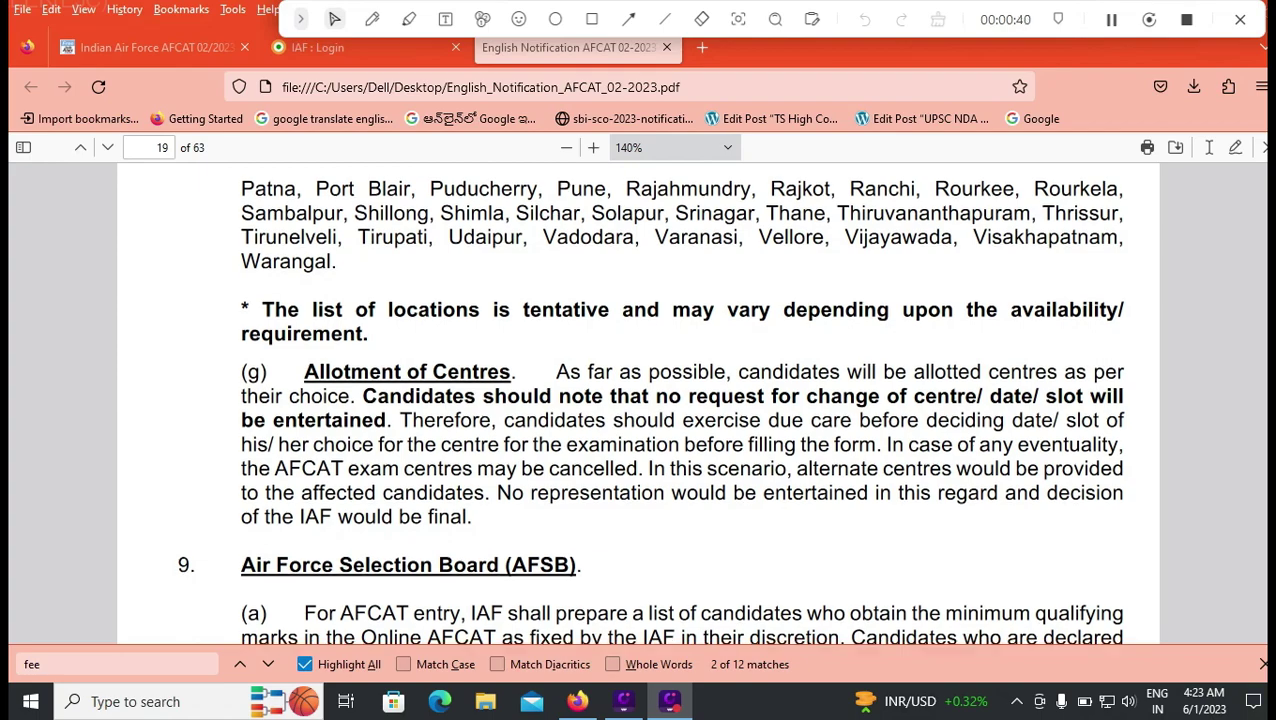
pyautogui.scroll(-5, 680, 400)
pyautogui.scroll(-4, 680, 400)
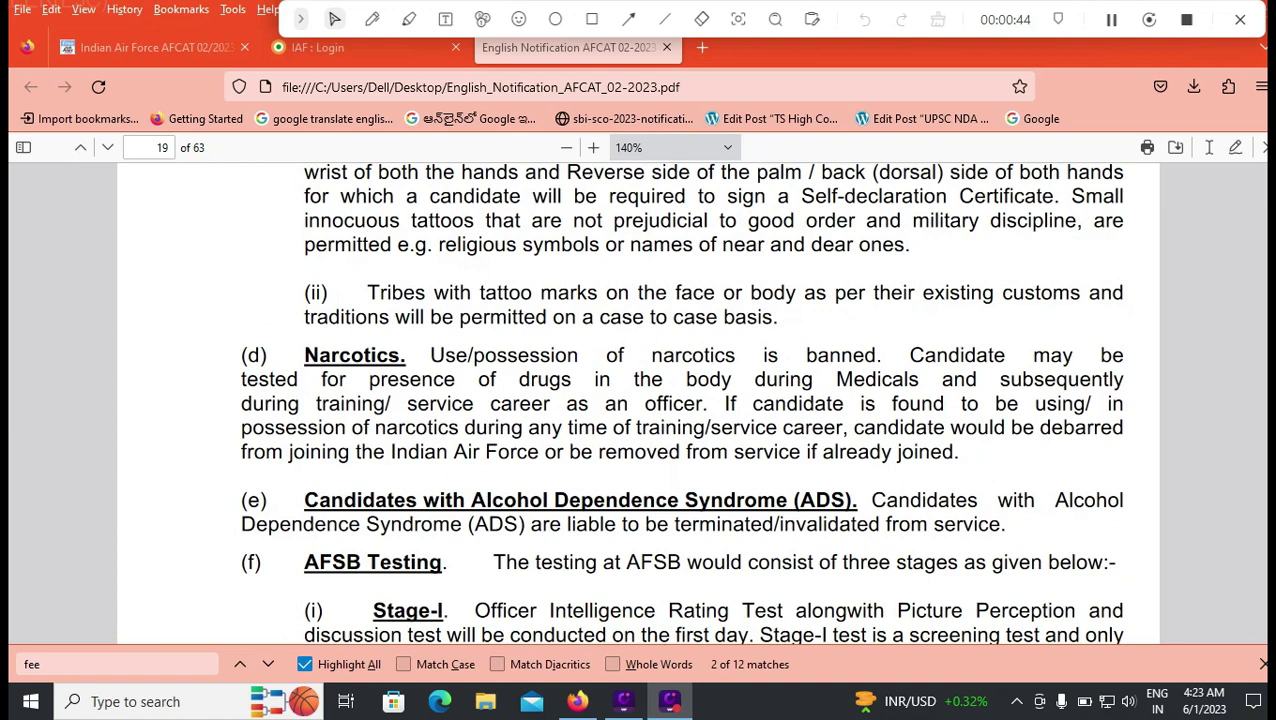
pyautogui.scroll(-15, 640, 400)
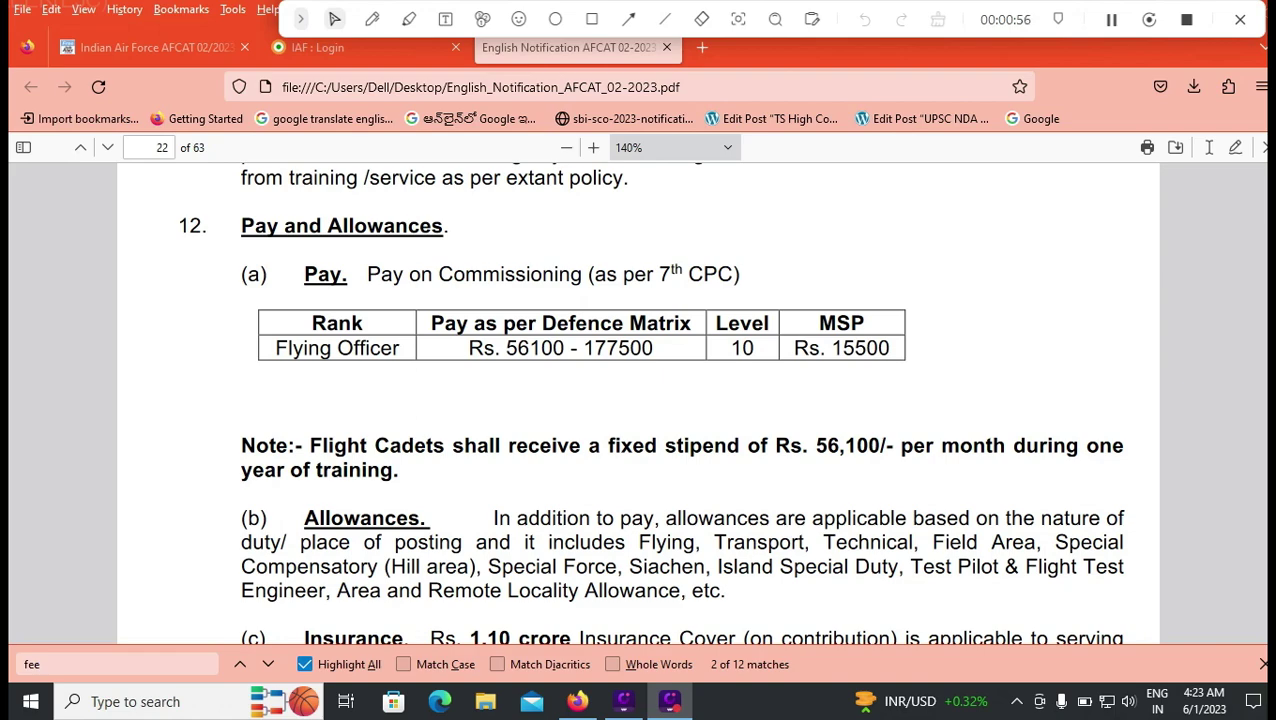
pyautogui.scroll(-3, 638, 400)
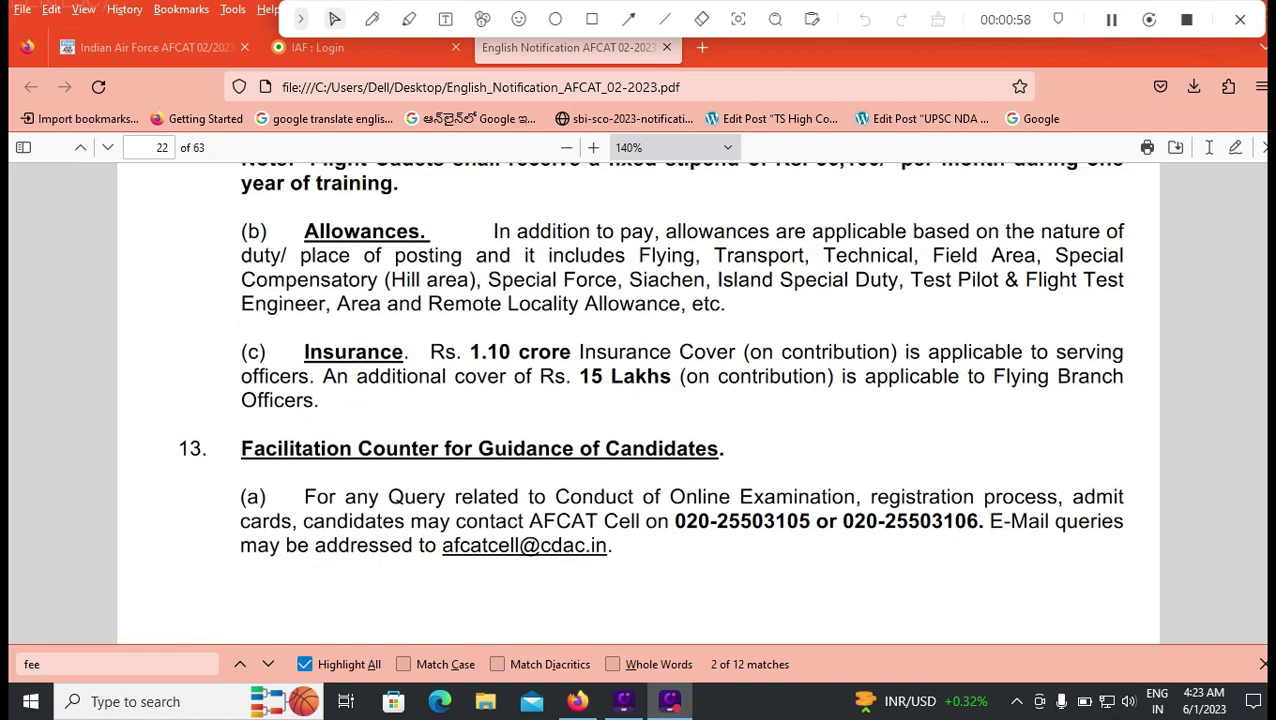
pyautogui.scroll(-6, 638, 400)
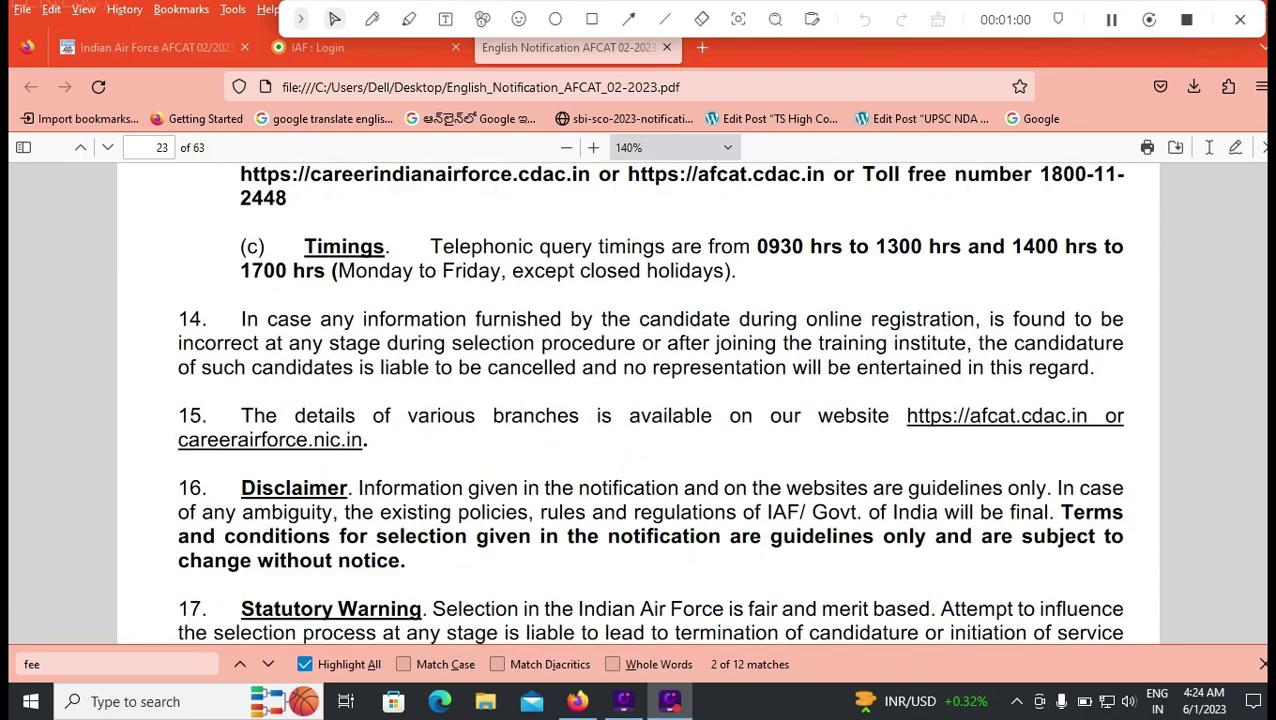
pyautogui.scroll(-4, 638, 400)
# Search the notification for "height" and examine the height and weight tables and the visual standards
pyautogui.hotkey('ctrl', 'f')
pyautogui.write('height')
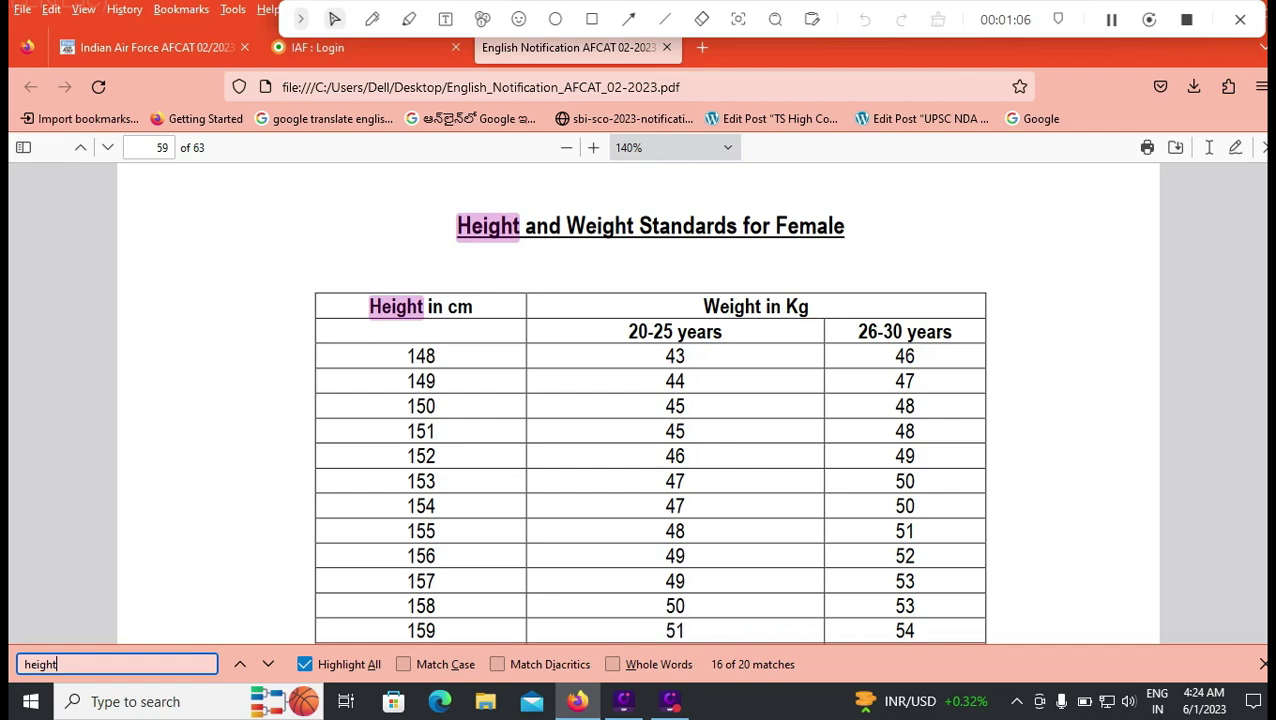
pyautogui.scroll(5, 638, 400)
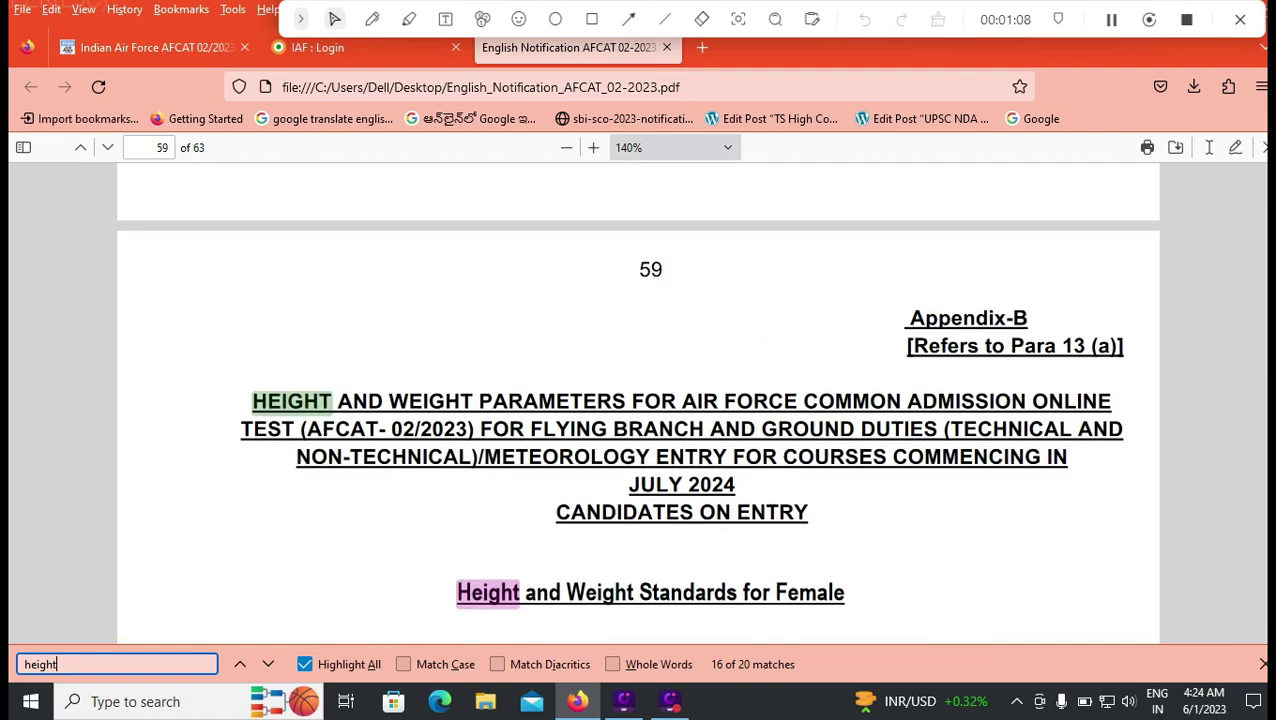
pyautogui.scroll(-15, 638, 400)
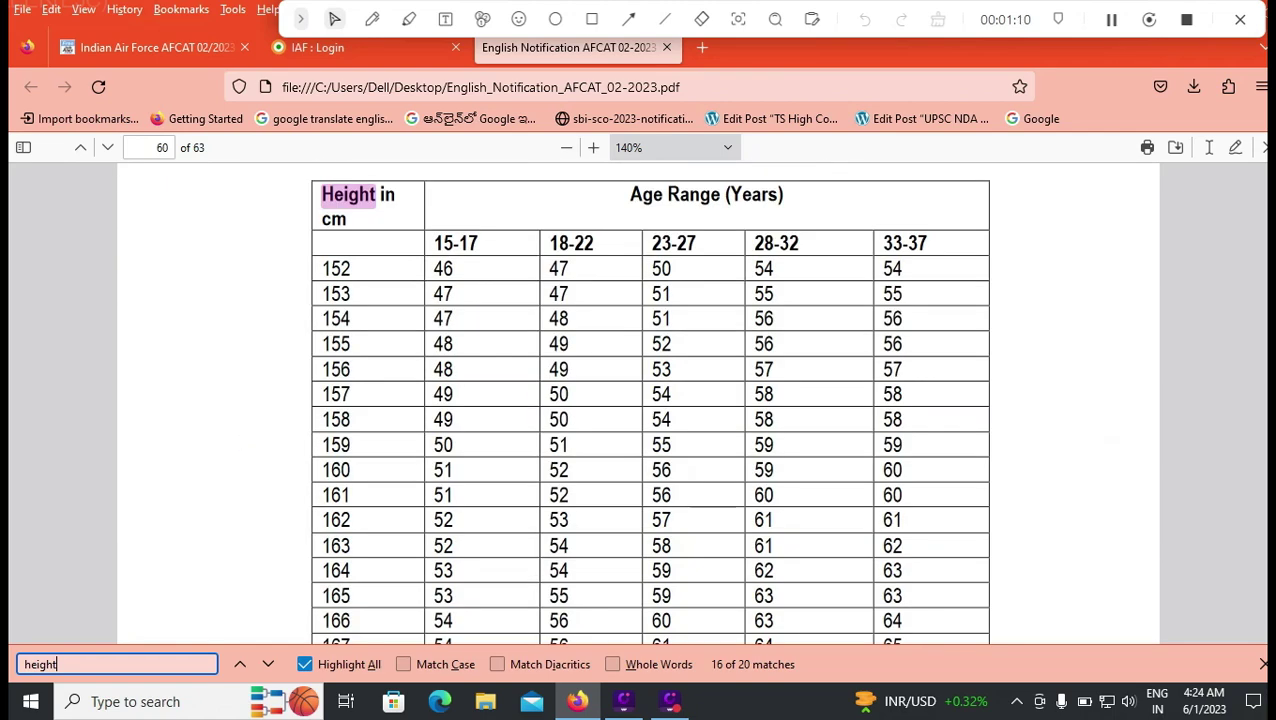
pyautogui.scroll(-18, 638, 400)
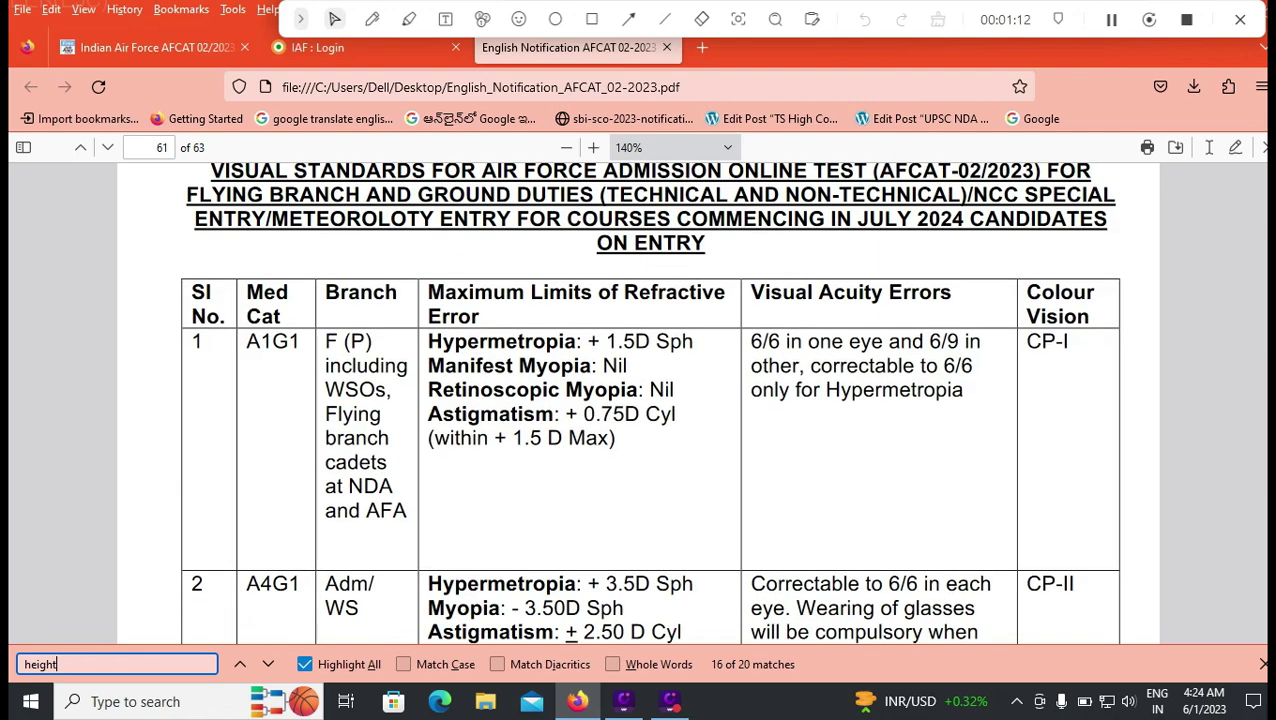
pyautogui.scroll(-15, 638, 400)
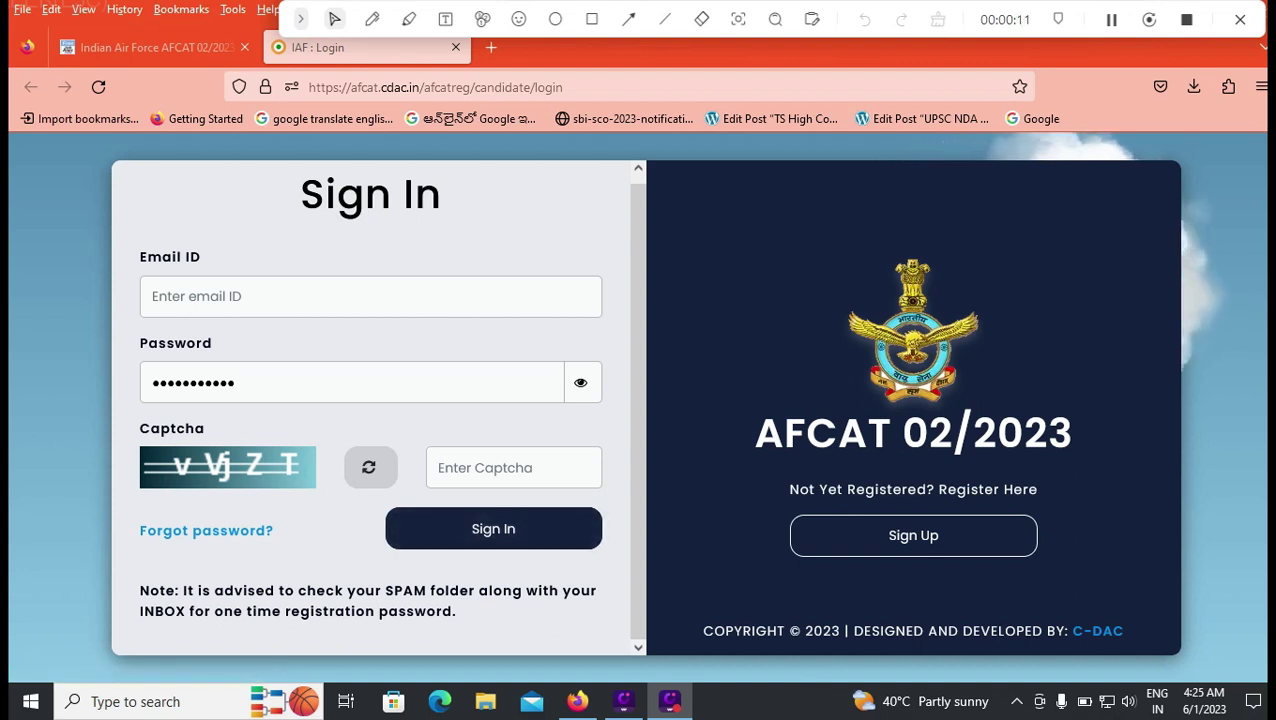
# Open the AFCAT 02/2023 candidate sign-up form and look over its registration fields
pyautogui.click(913, 535)
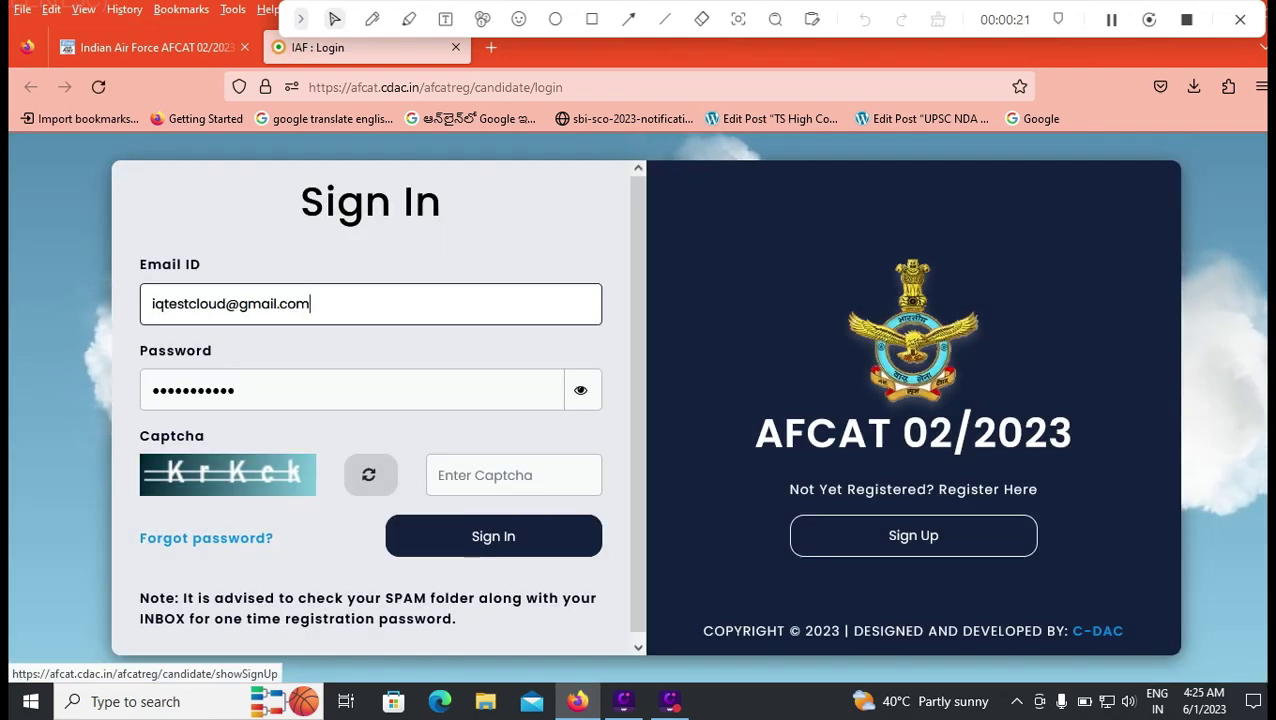
pyautogui.click(913, 535)
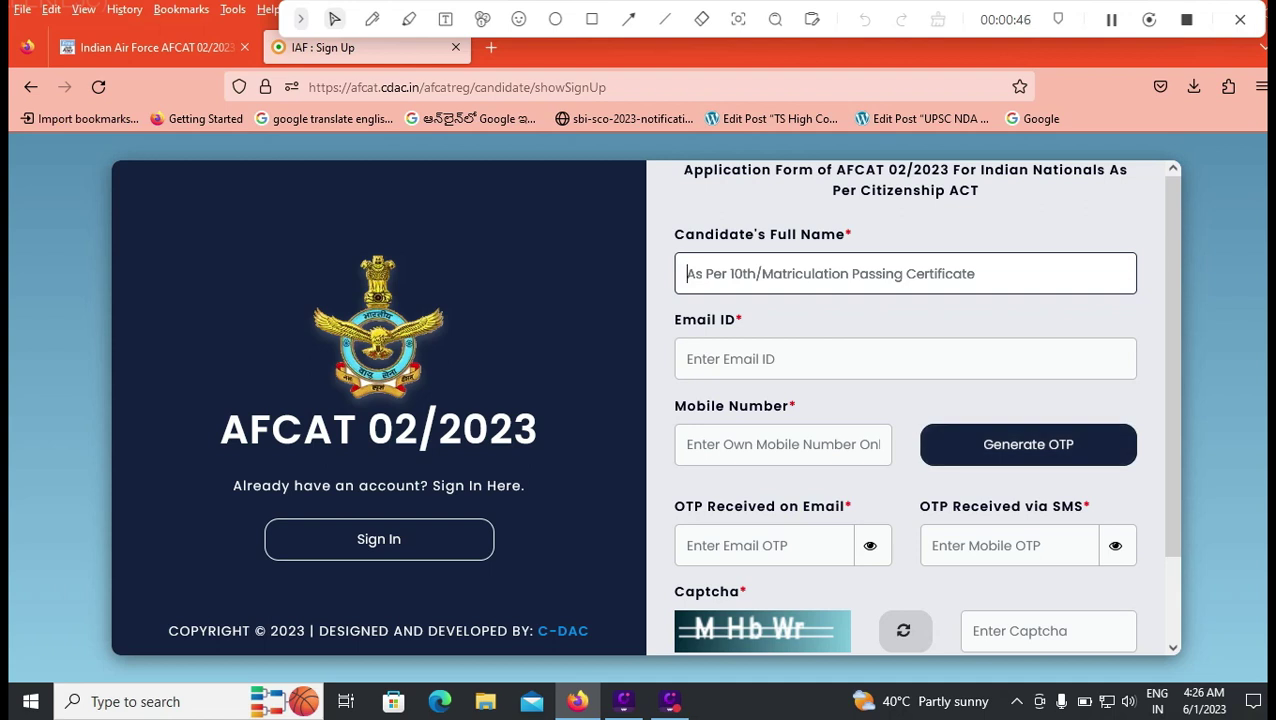
pyautogui.scroll(-2, 905, 407)
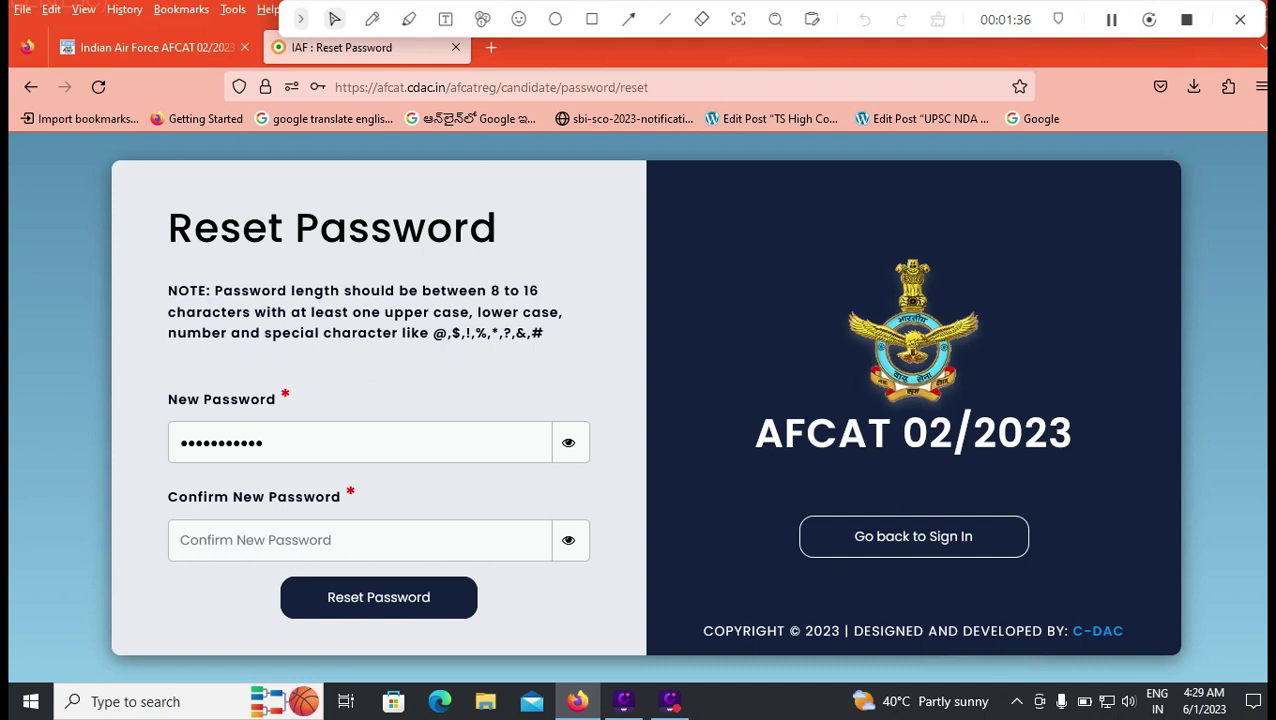
# Highlight the allowed special characters in the password note, then submit the password reset and acknowledge it
pyautogui.moveTo(432, 333); pyautogui.dragTo(544, 333)
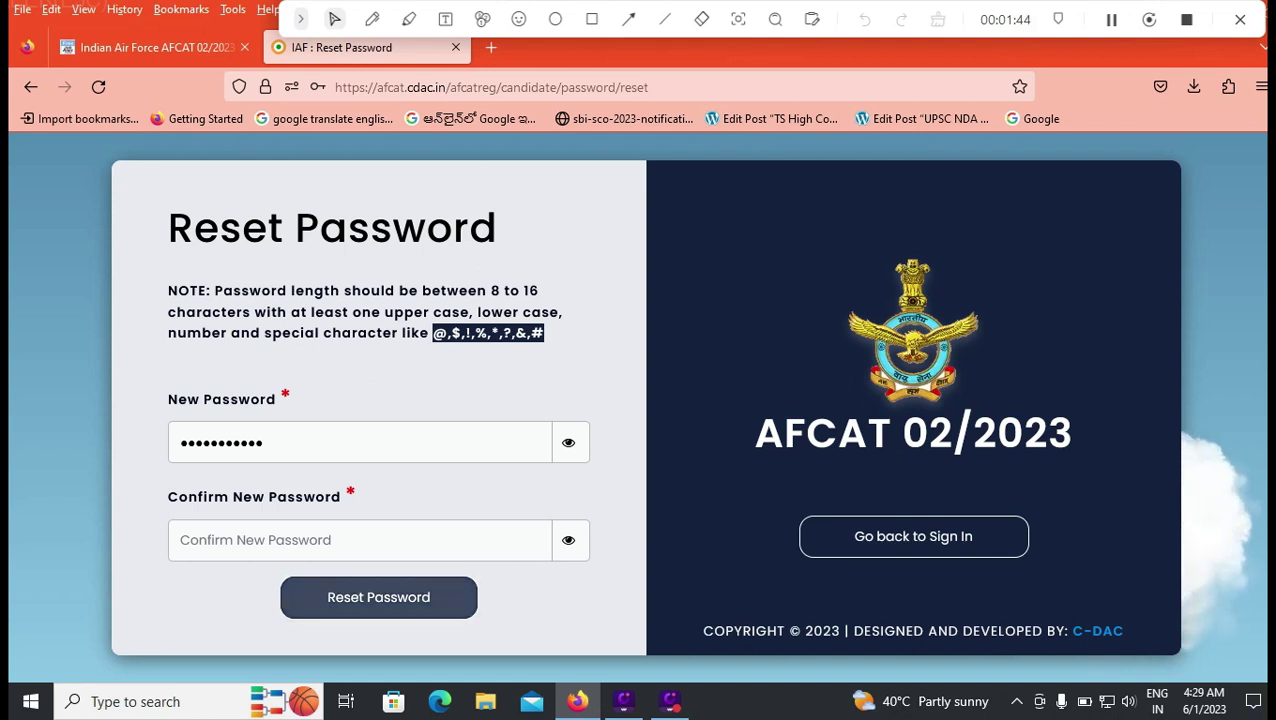
pyautogui.click(378, 597)
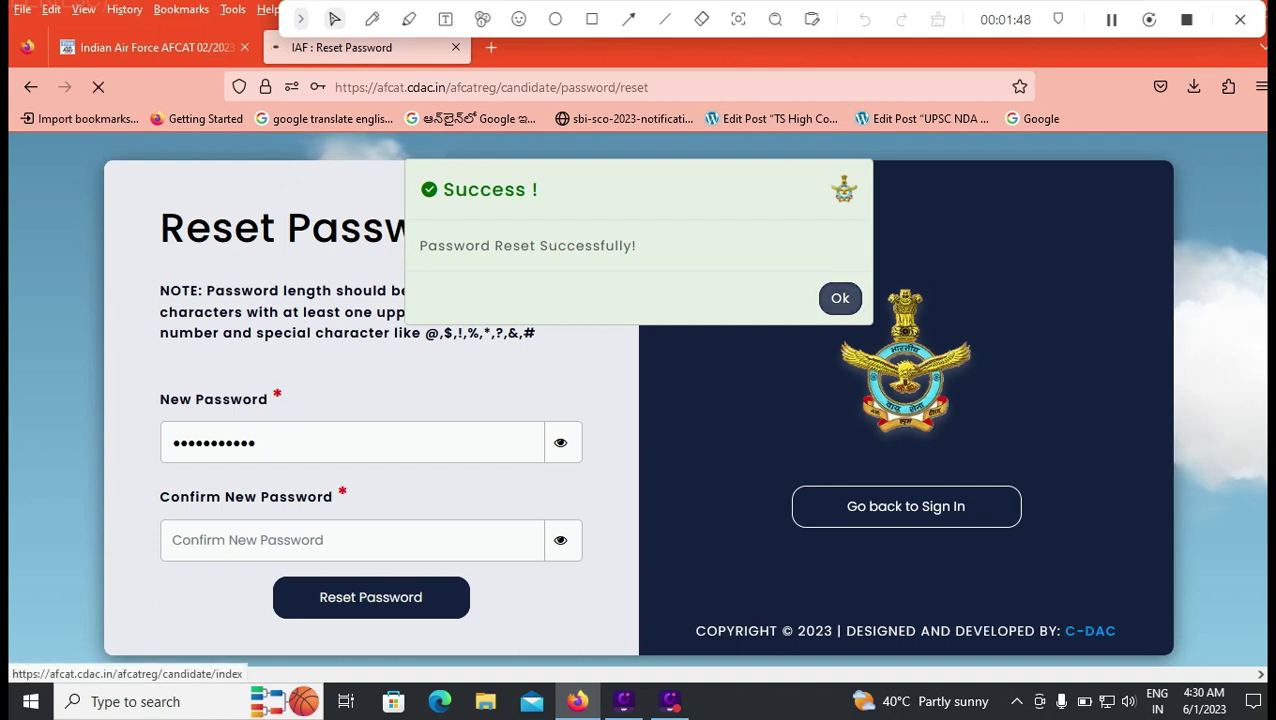
pyautogui.click(840, 298)
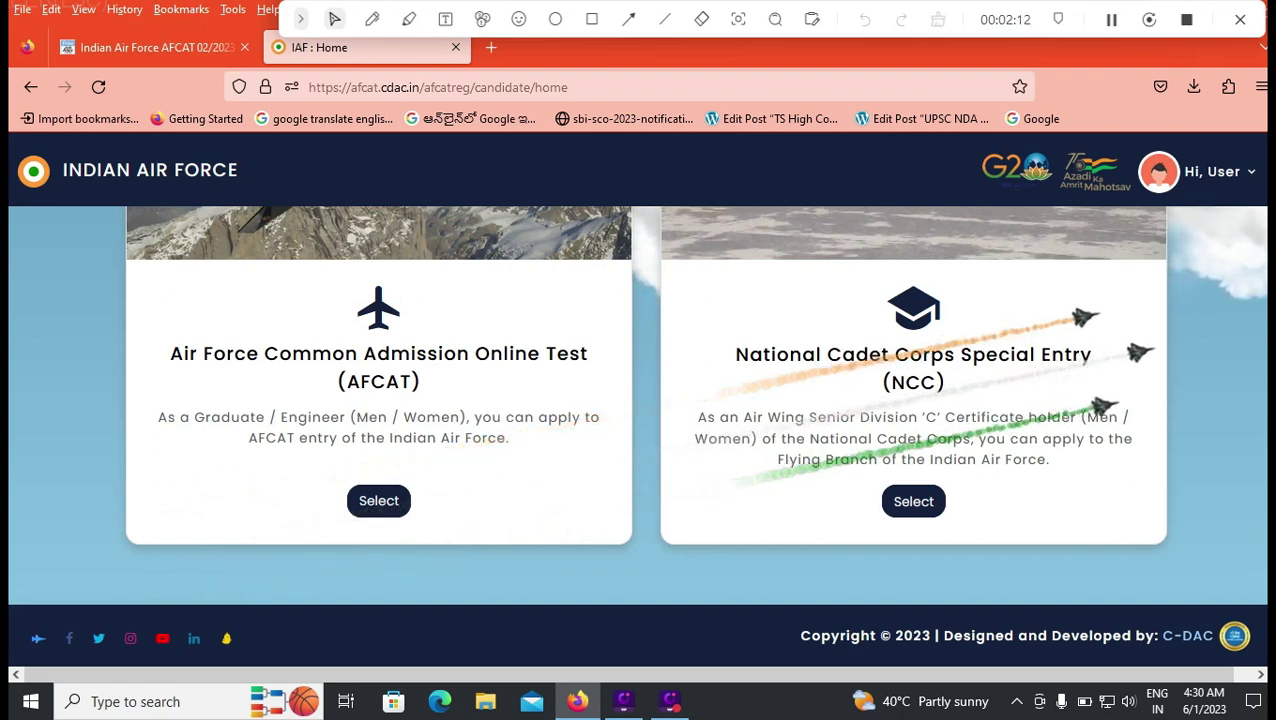
# Review the AFCAT and National Cadet Corps Special Entry options on the candidate home page
pyautogui.scroll(4, 640, 400)
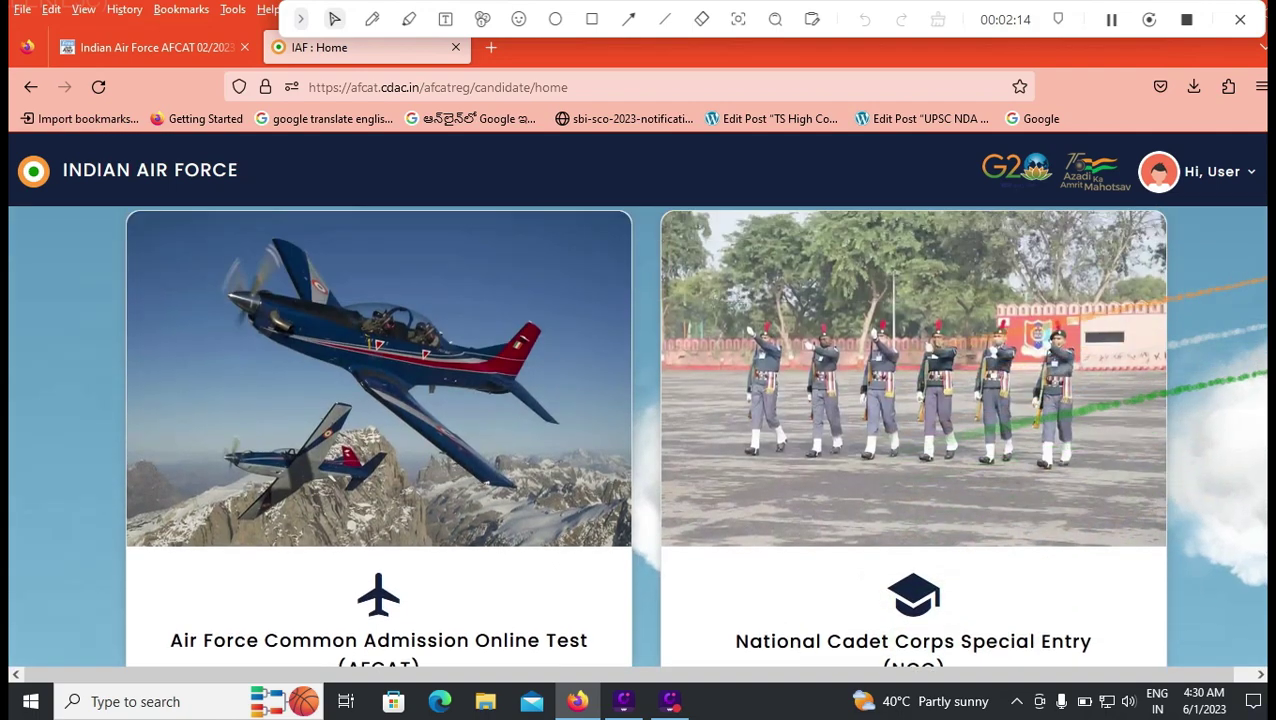
pyautogui.scroll(-4, 640, 400)
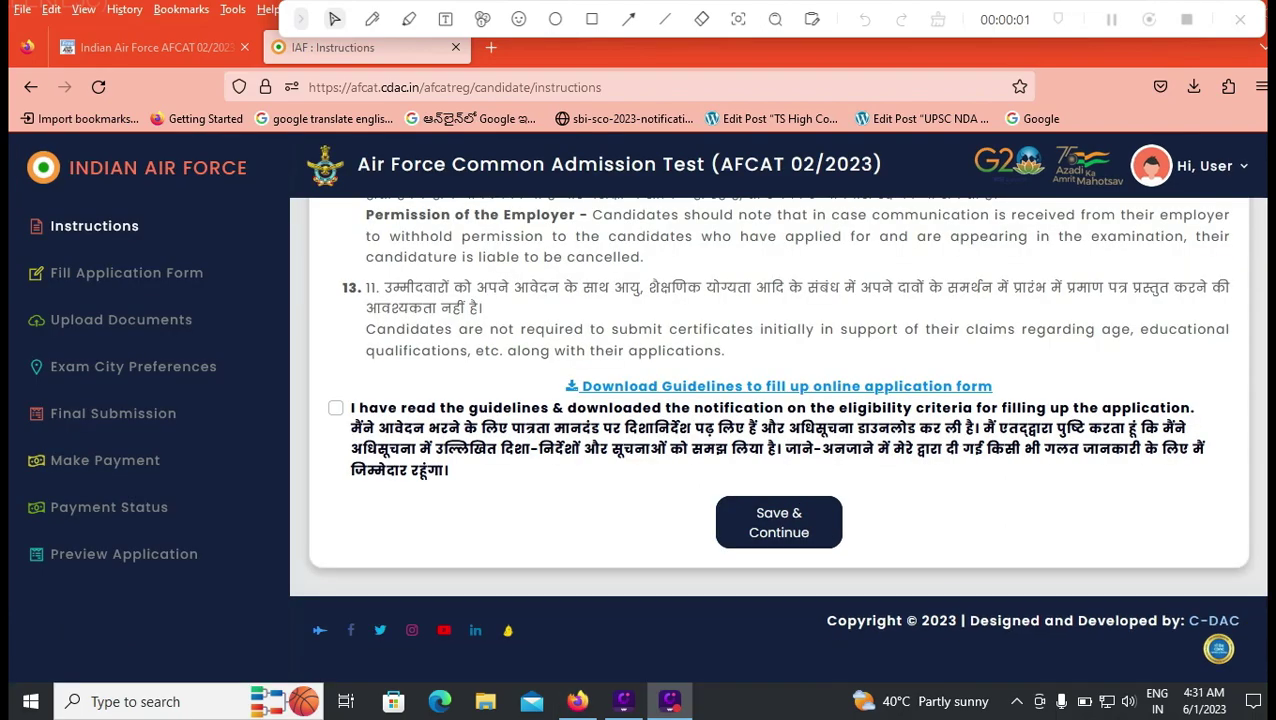
# Review the application guidelines, accept the declaration of having read them, and save to continue to the application form
pyautogui.scroll(20, 779, 440)
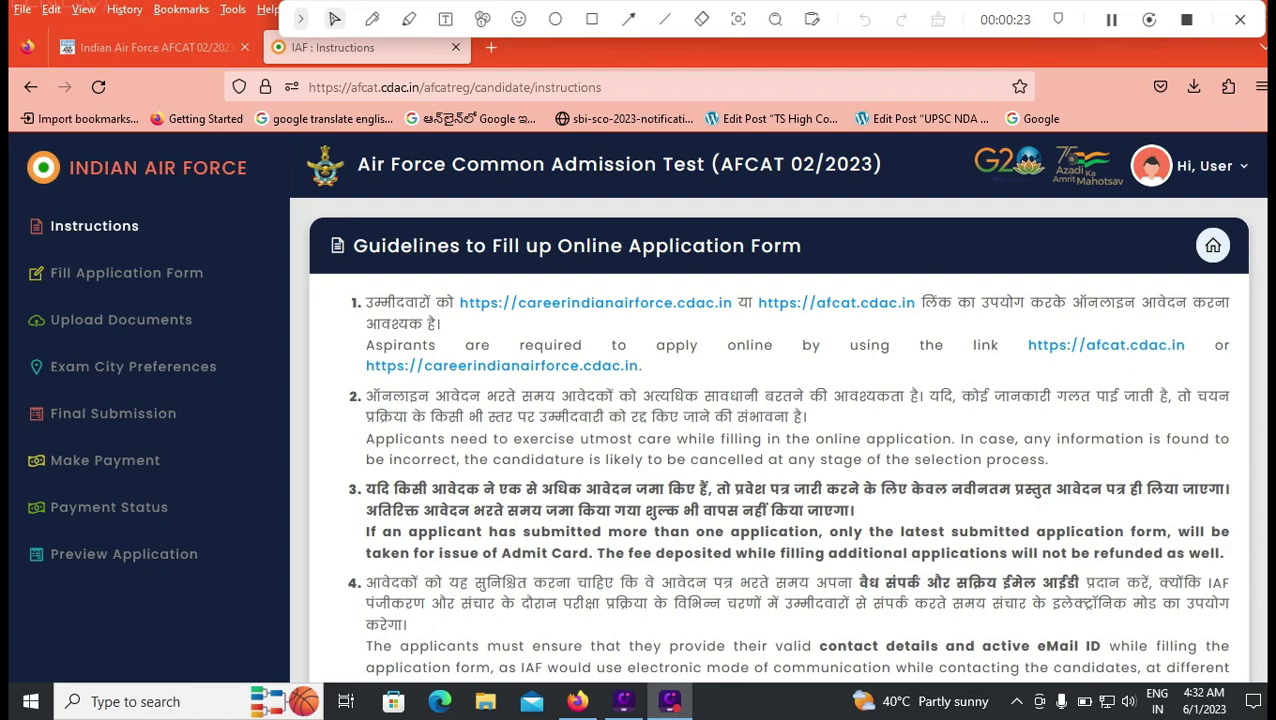
pyautogui.scroll(-15, 779, 436)
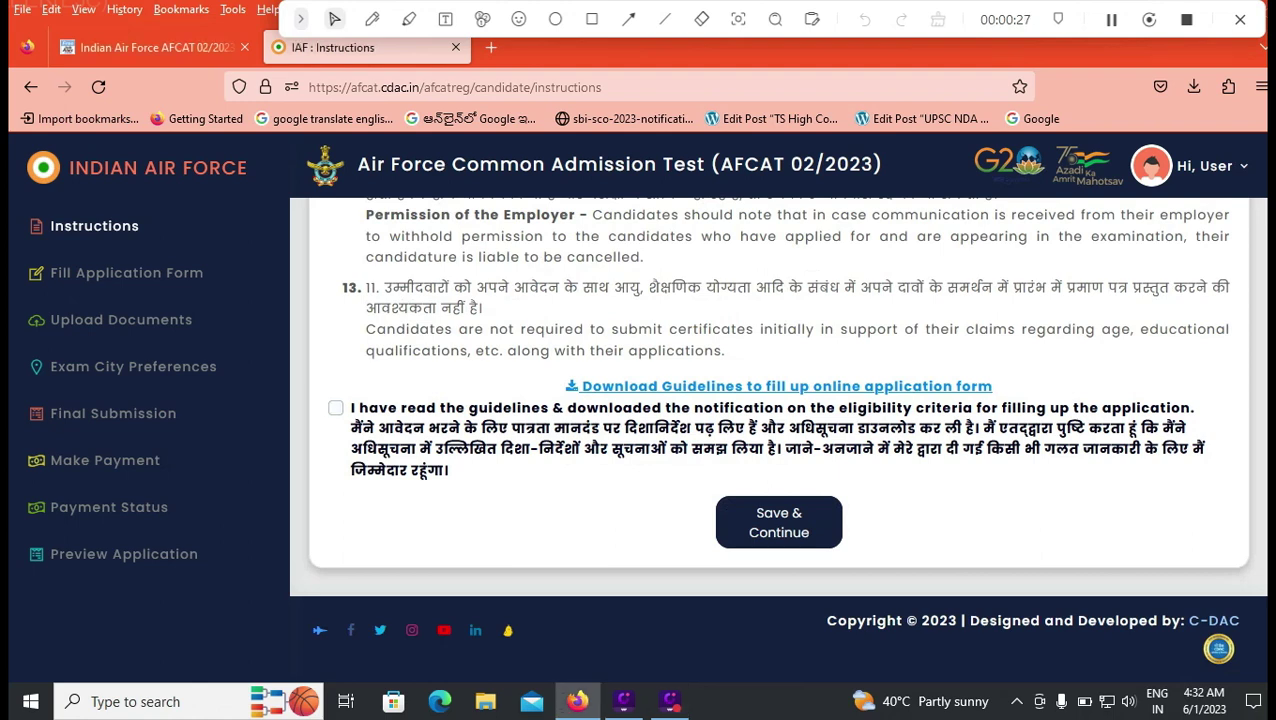
pyautogui.click(335, 408)
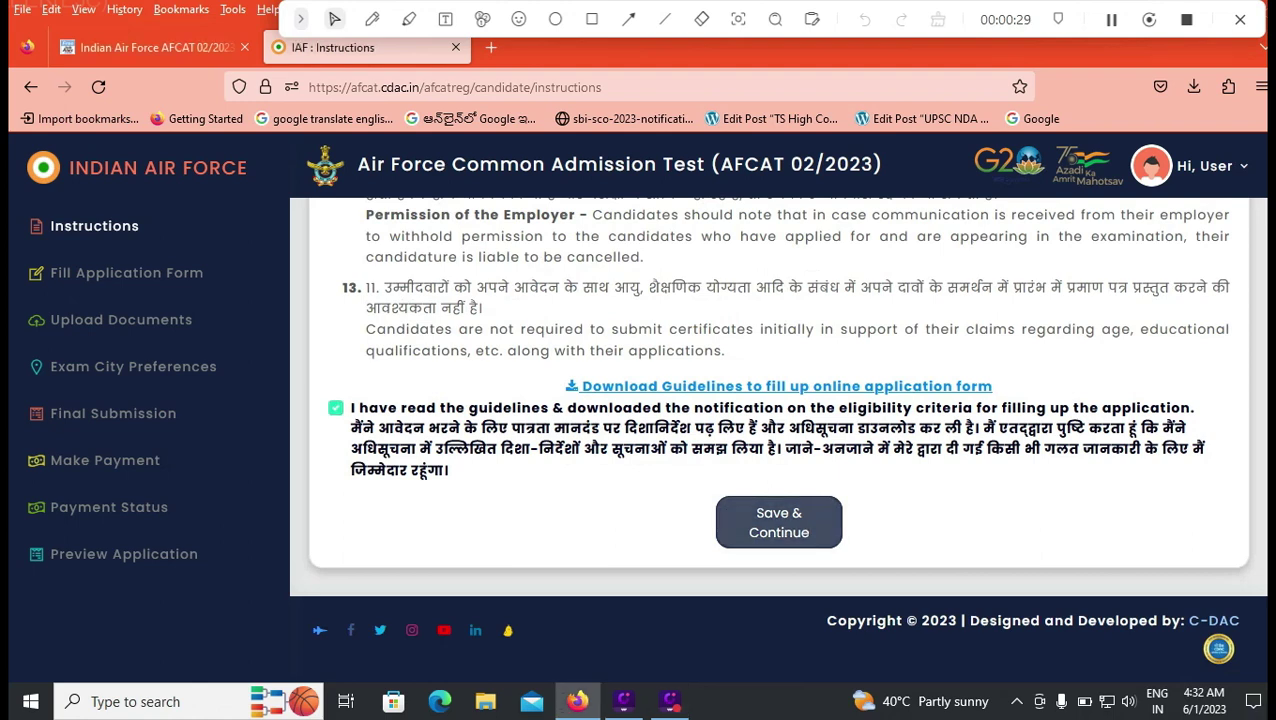
pyautogui.click(779, 522)
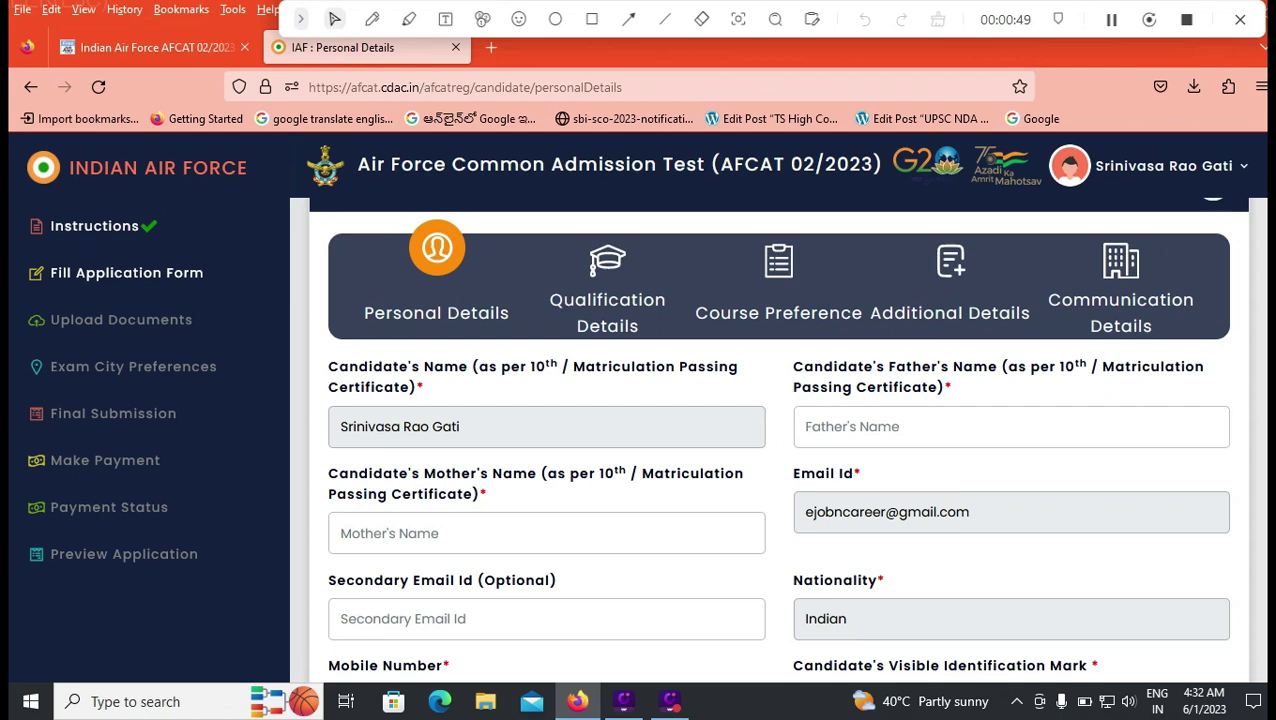
# Set habitual glasses to No, PABT/CPSS status to Not Appeared, serving airmen to No and gender to Male, confirming the gender
pyautogui.scroll(-10, 778, 430)
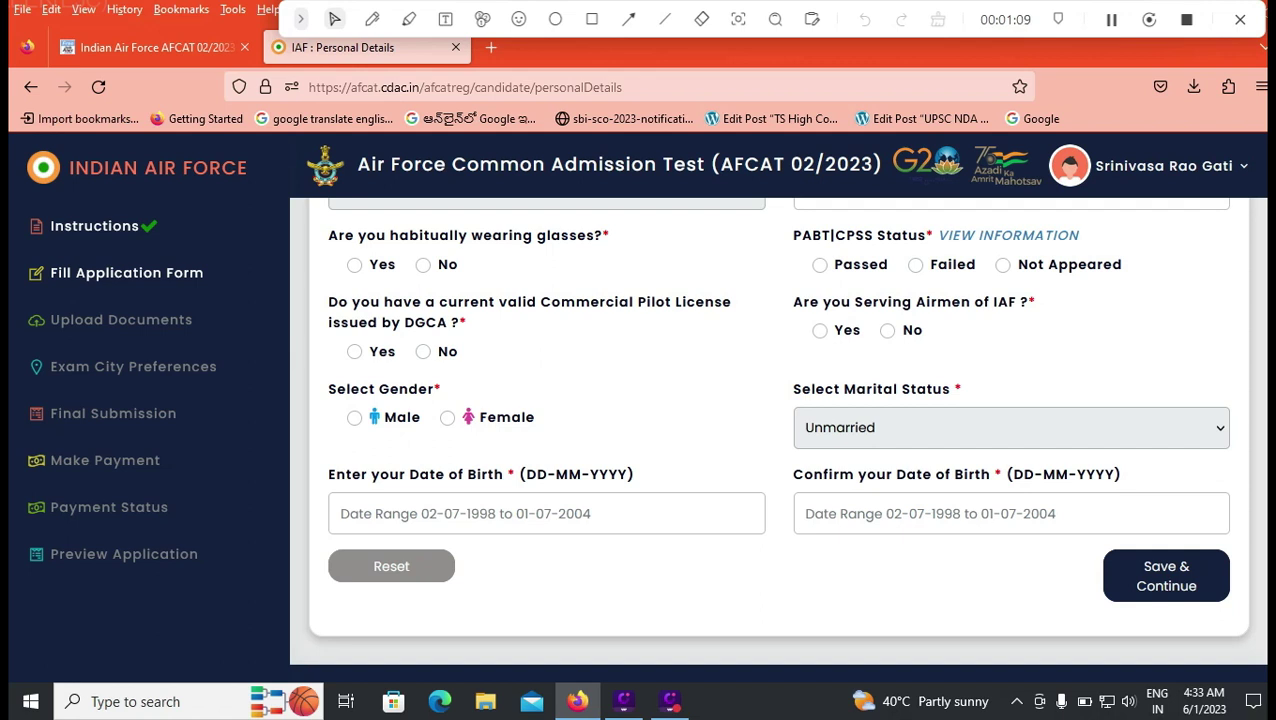
pyautogui.click(423, 264)
pyautogui.click(1002, 264)
pyautogui.click(887, 330)
pyautogui.click(354, 417)
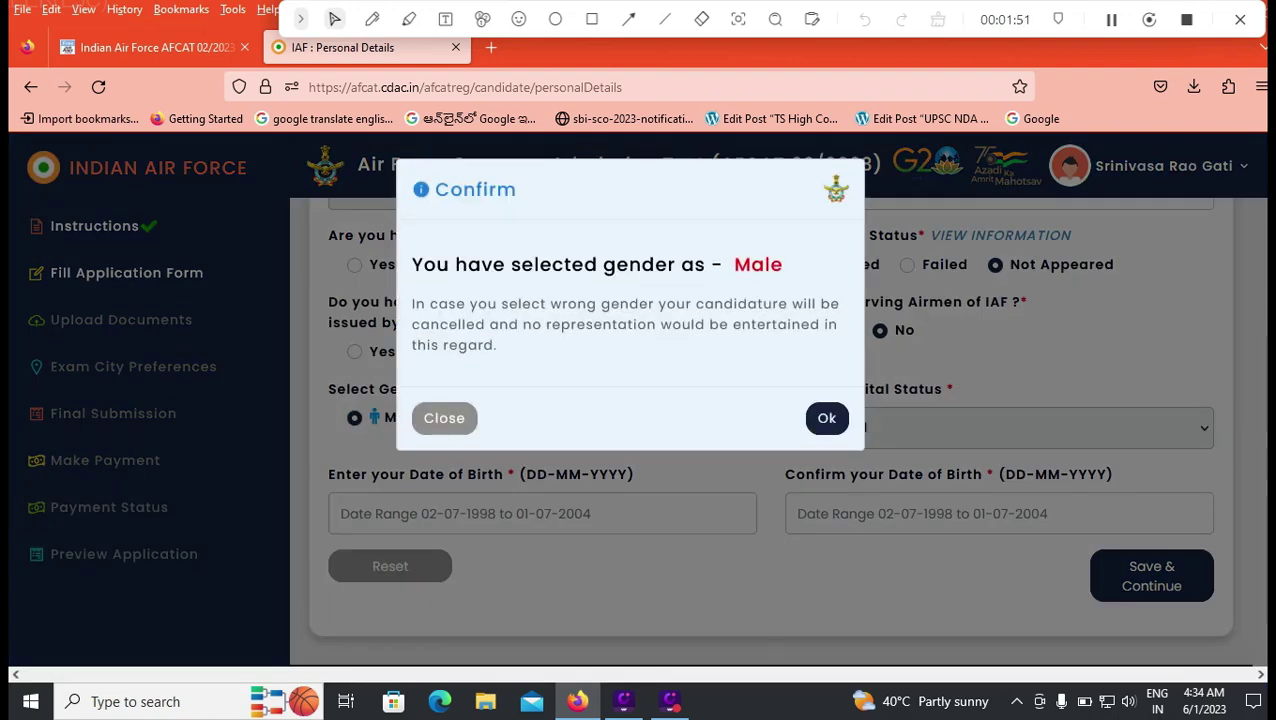
pyautogui.click(826, 418)
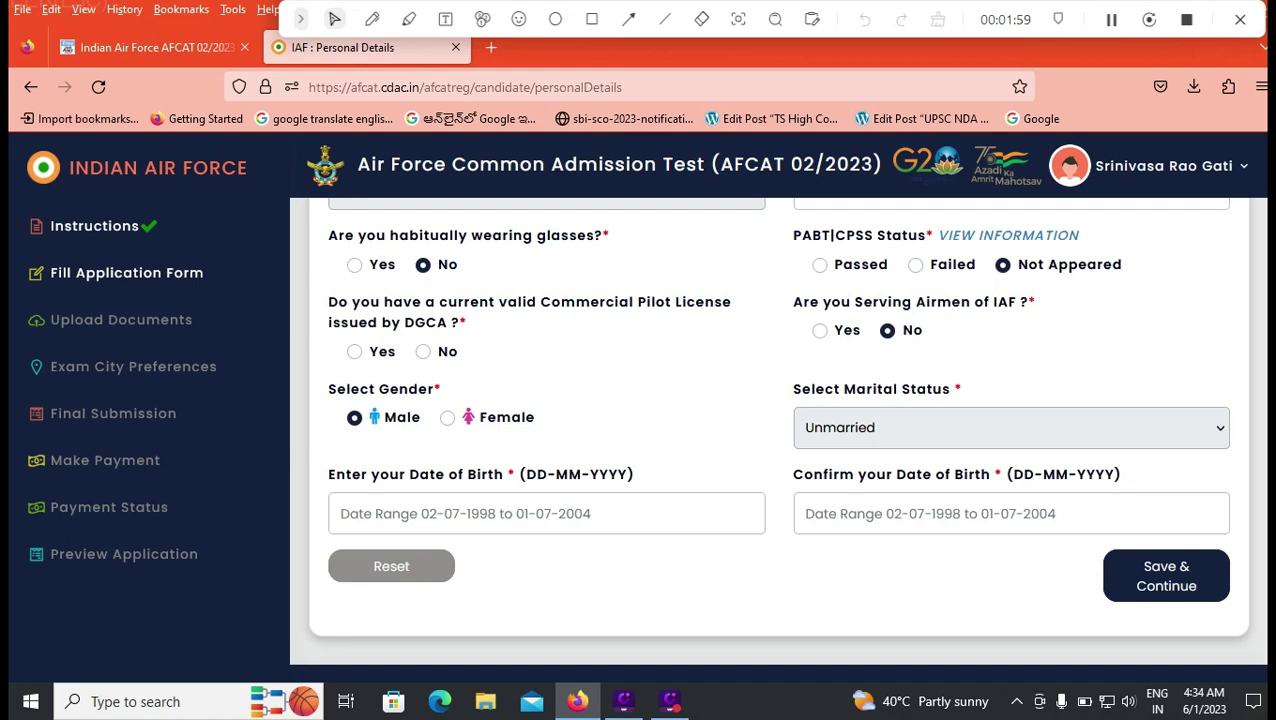
# Open the date of birth calendar and browse its year and month choices
pyautogui.click(341, 513)
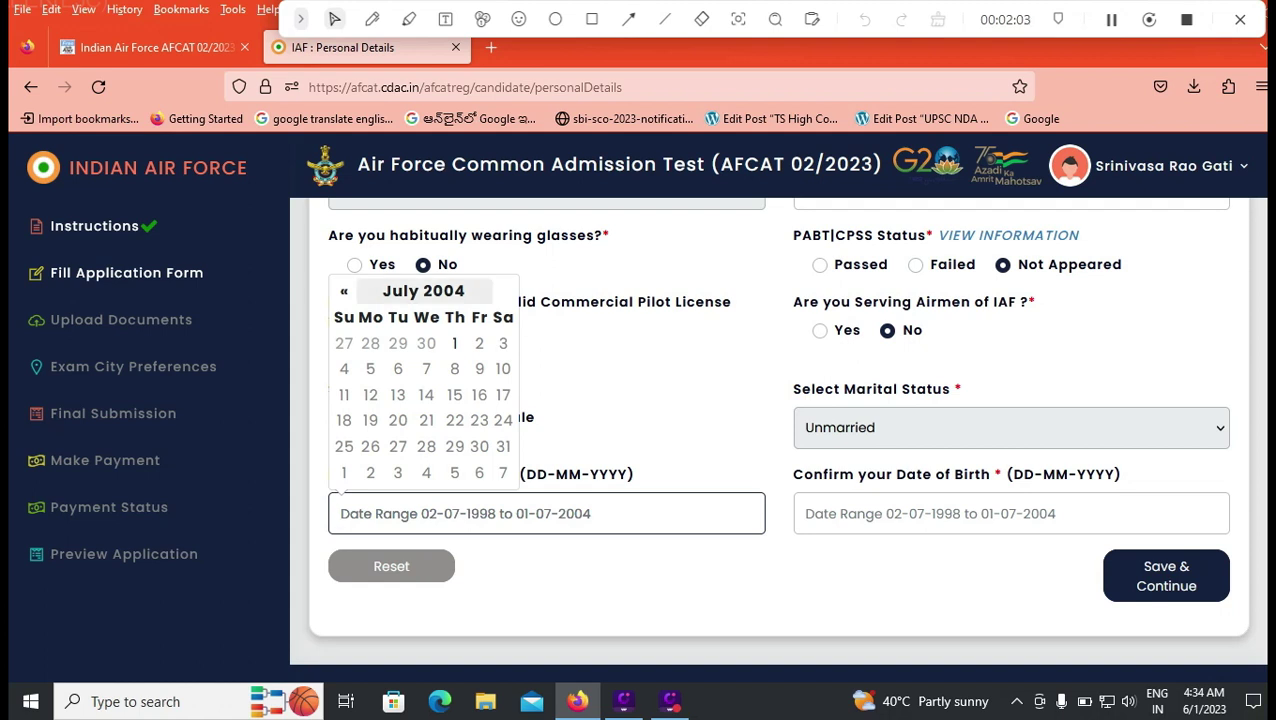
pyautogui.click(423, 290)
pyautogui.click(419, 307)
pyautogui.click(398, 349)
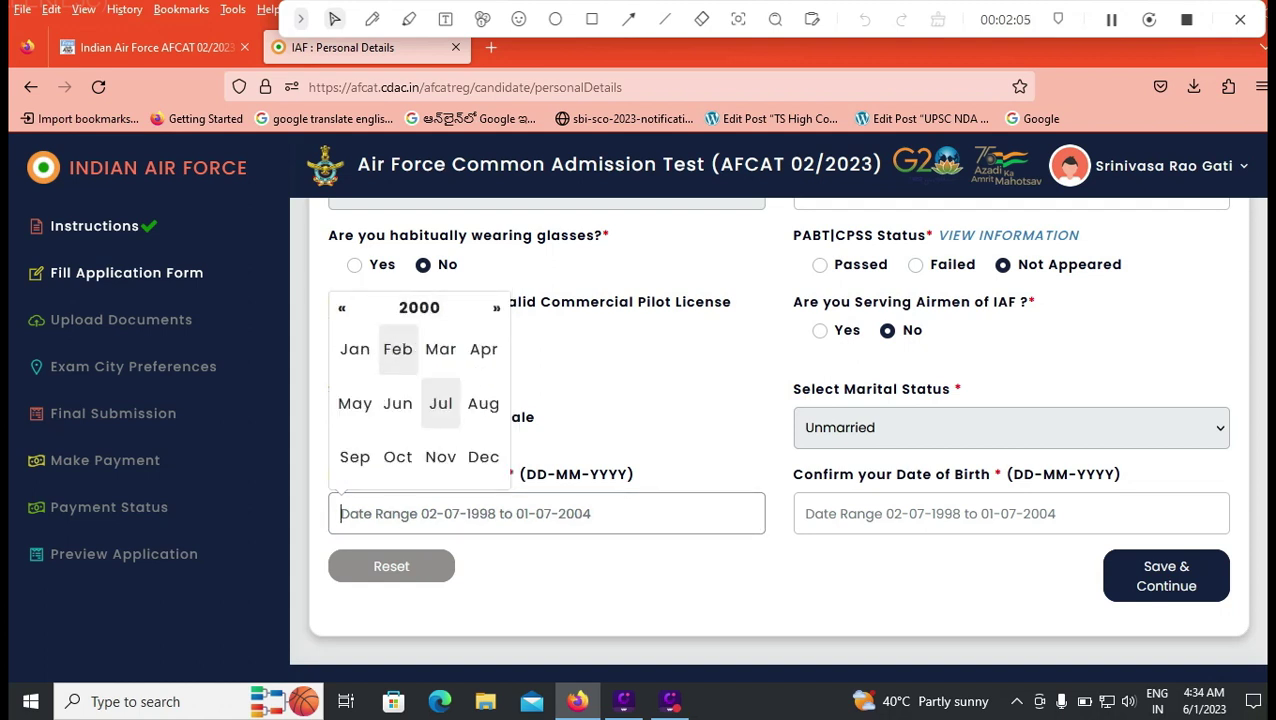
pyautogui.press('Escape')
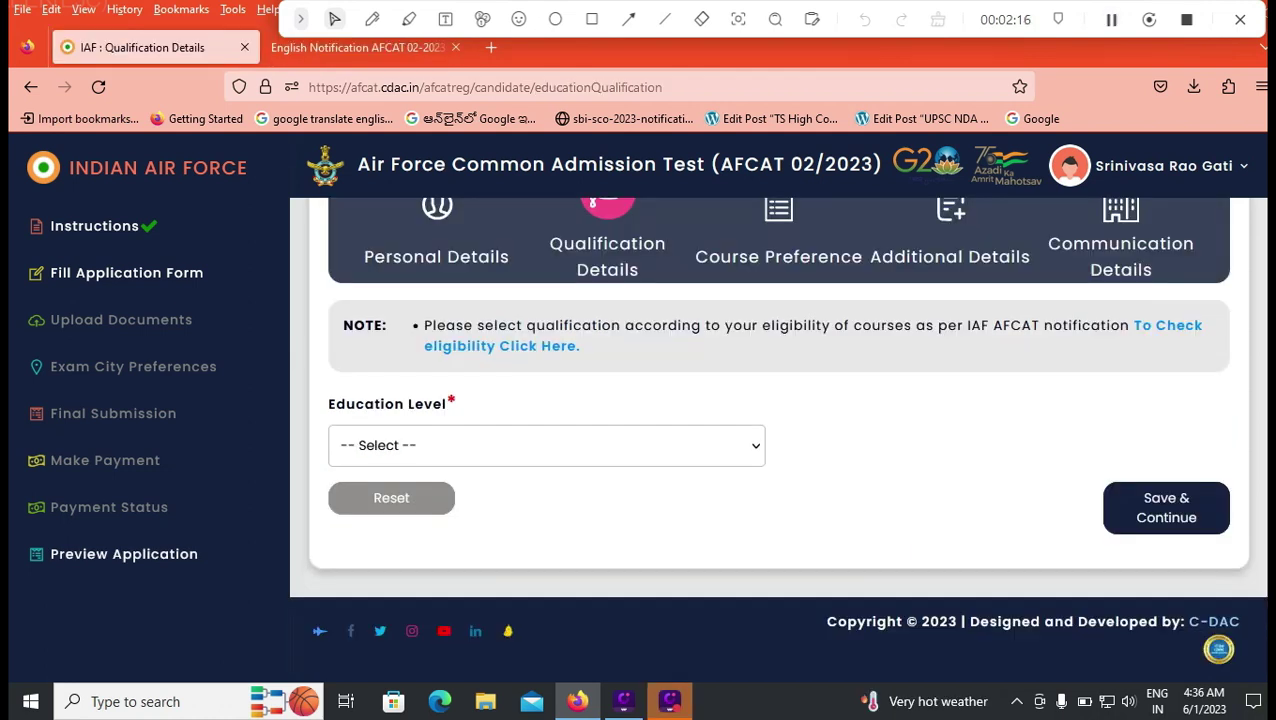
# Set the education level to 10+2 [+] Graduation and open the graduation level choices
pyautogui.scroll(1, 779, 400)
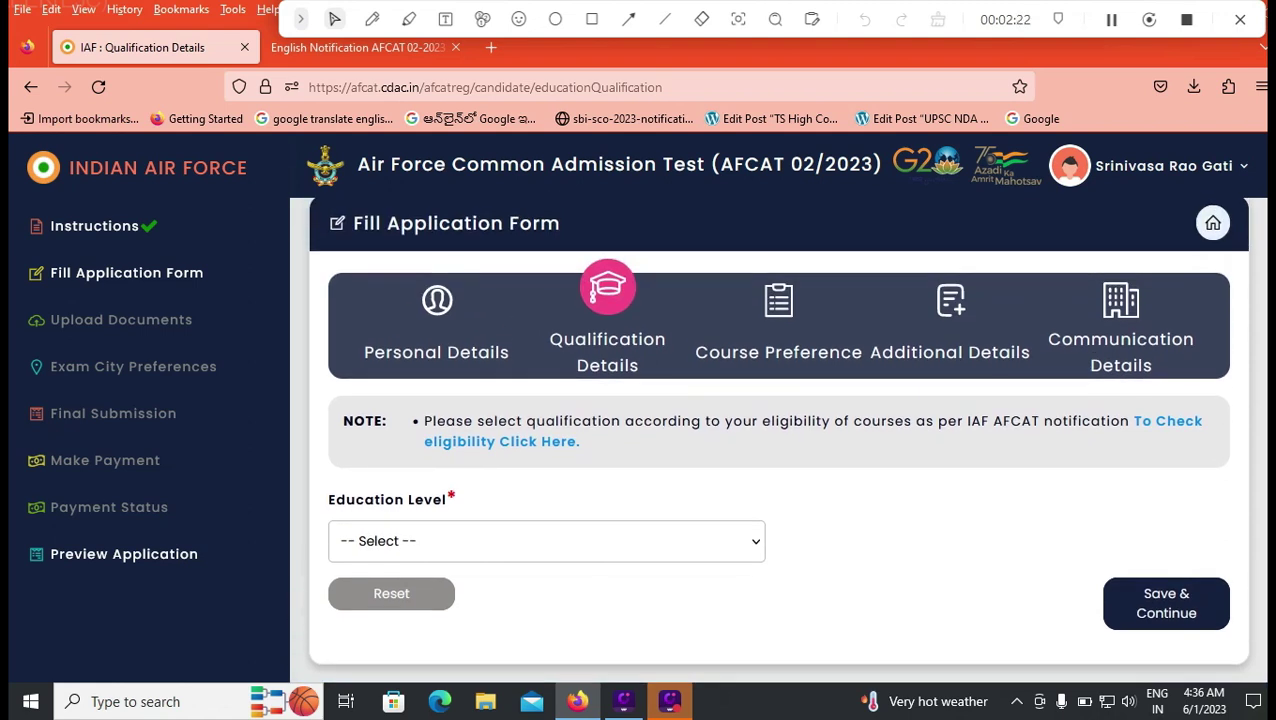
pyautogui.scroll(-1, 778, 440)
pyautogui.click(546, 445)
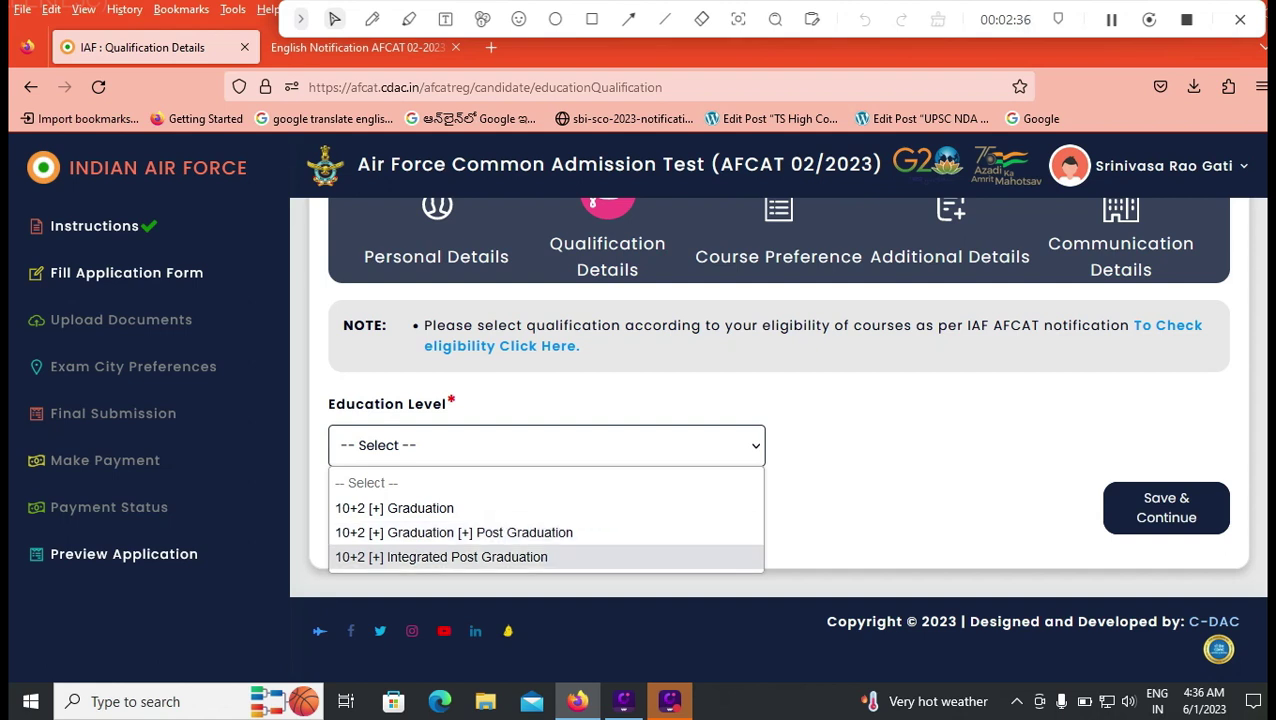
pyautogui.press('Up')
pyautogui.press('Up')
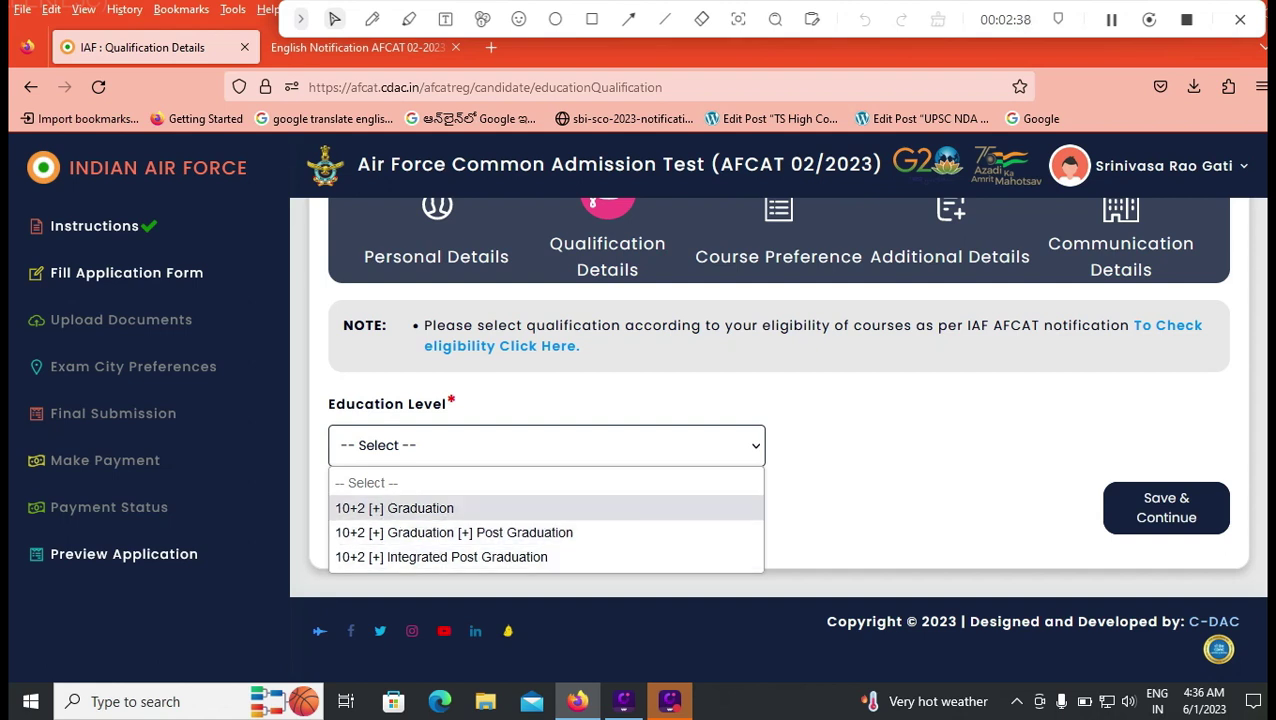
pyautogui.press('Return')
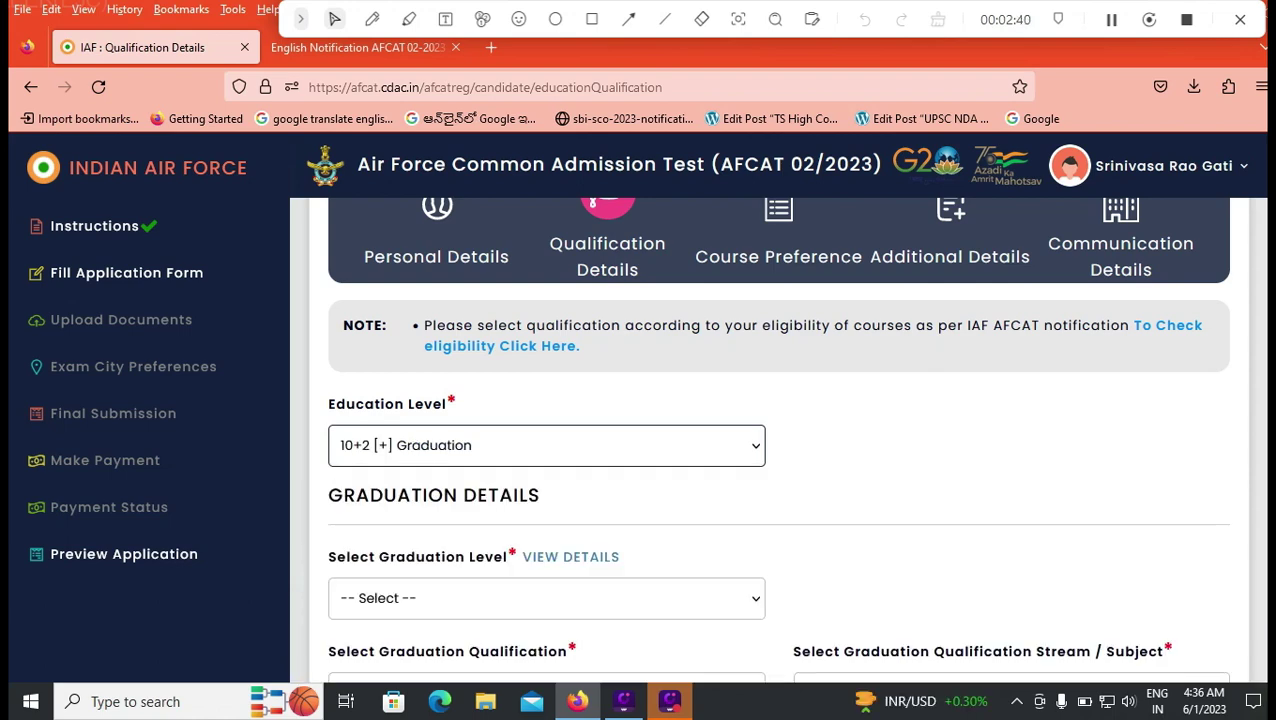
pyautogui.scroll(-3, 778, 435)
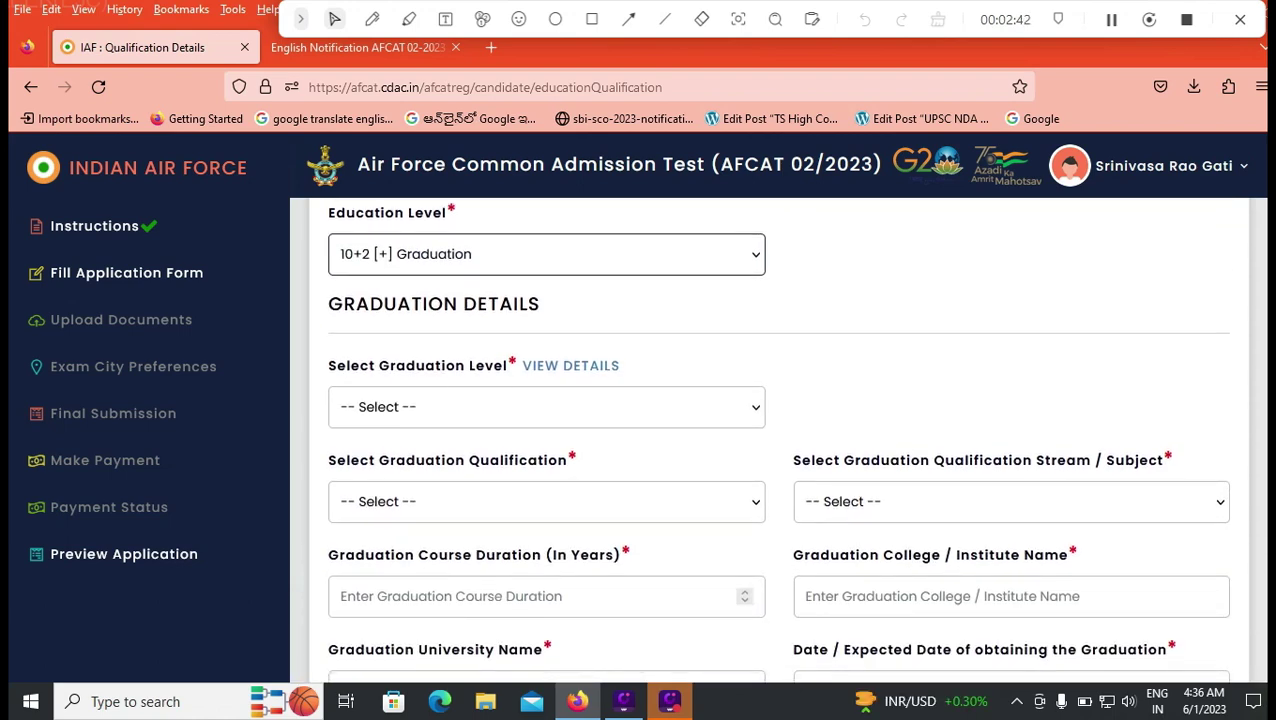
pyautogui.click(546, 407)
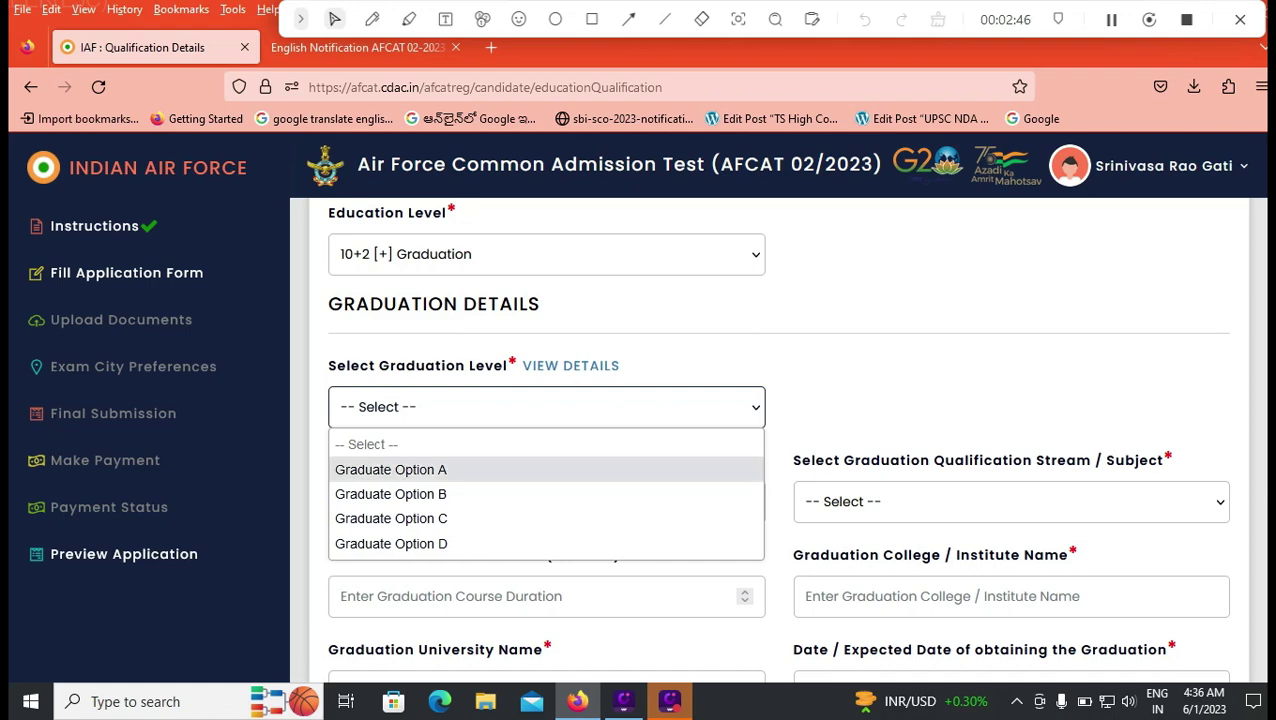
# Switch to the AFCAT notification PDF and examine the age and educational qualification conditions
pyautogui.hotkey('ctrl', 'Tab')
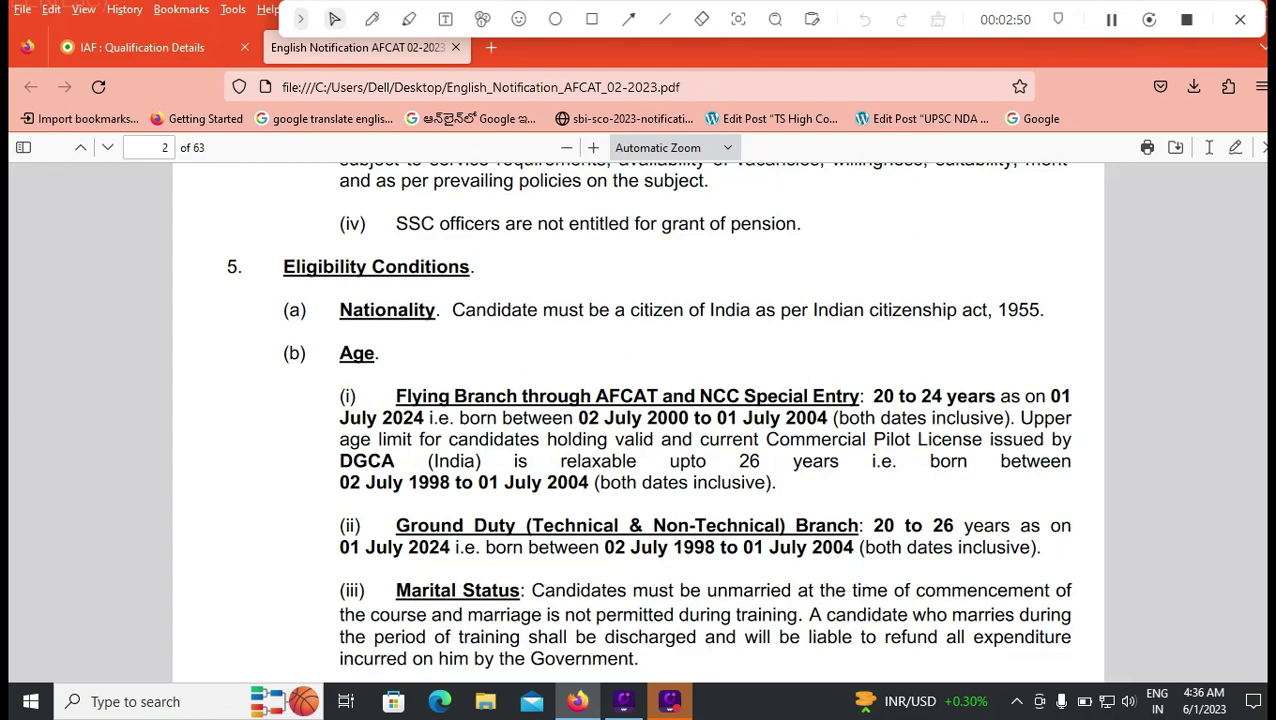
pyautogui.scroll(5, 638, 420)
pyautogui.scroll(-8, 638, 420)
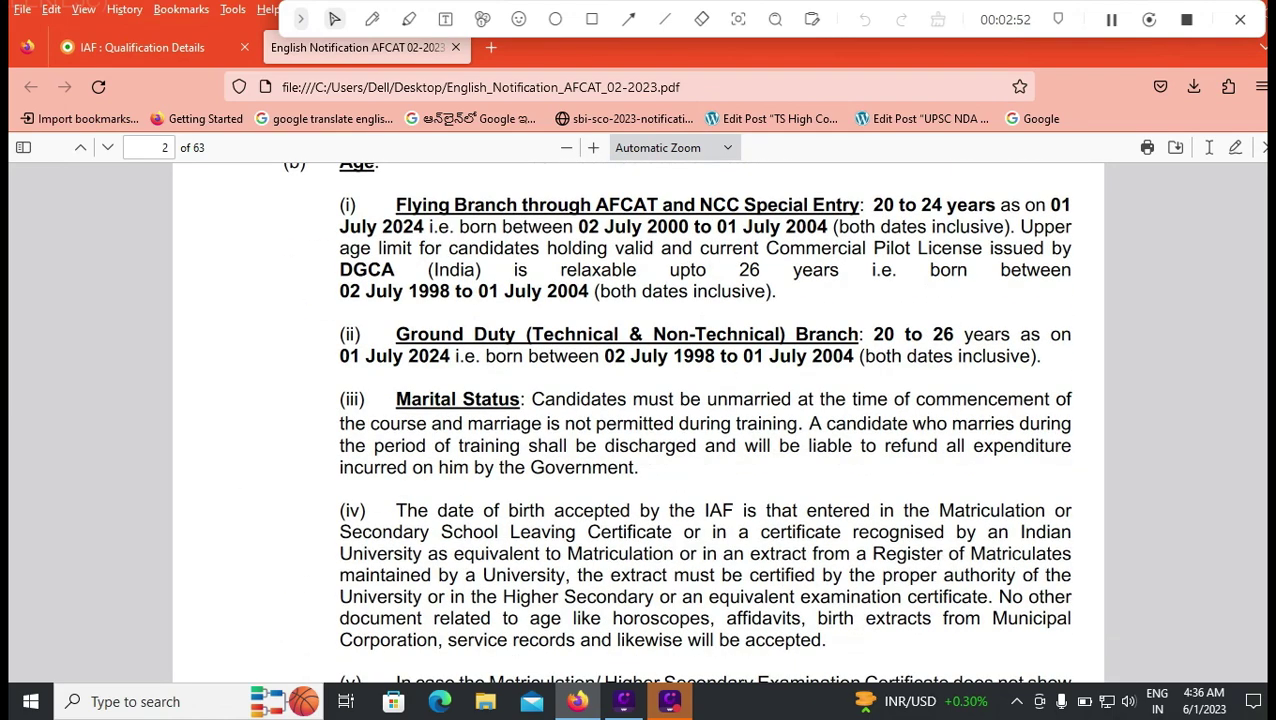
pyautogui.scroll(2, 638, 420)
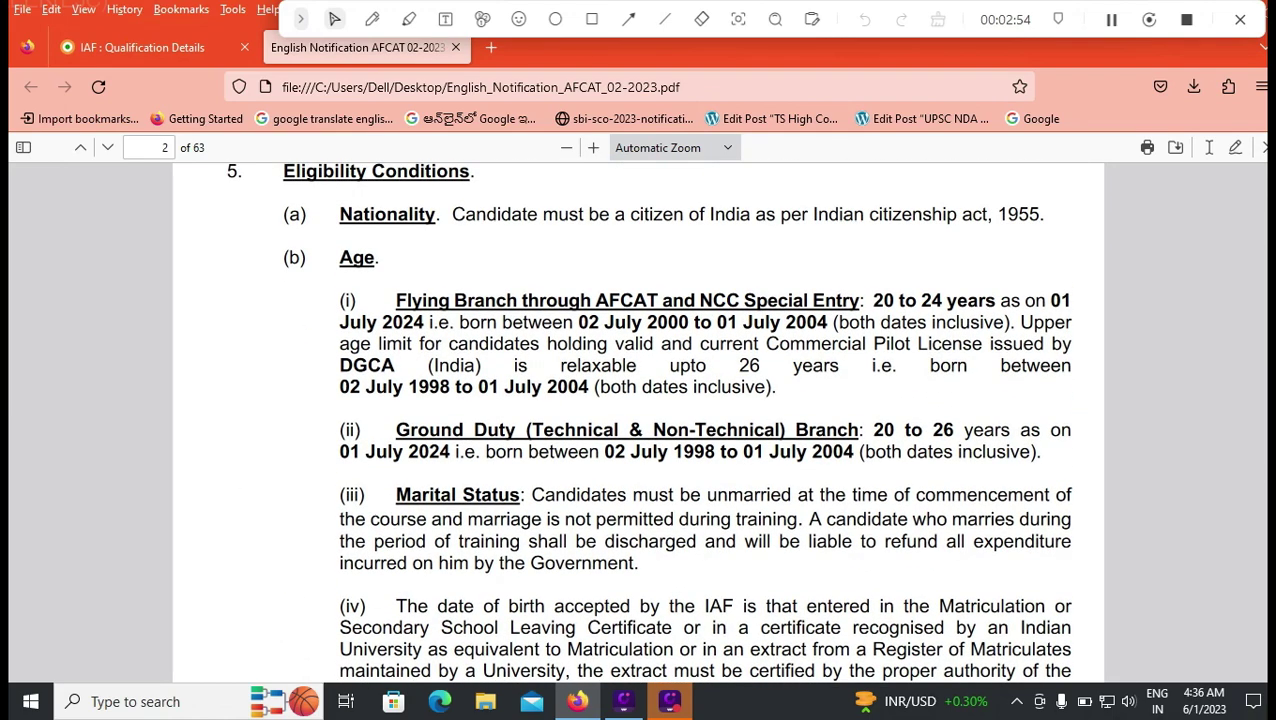
pyautogui.scroll(-20, 638, 420)
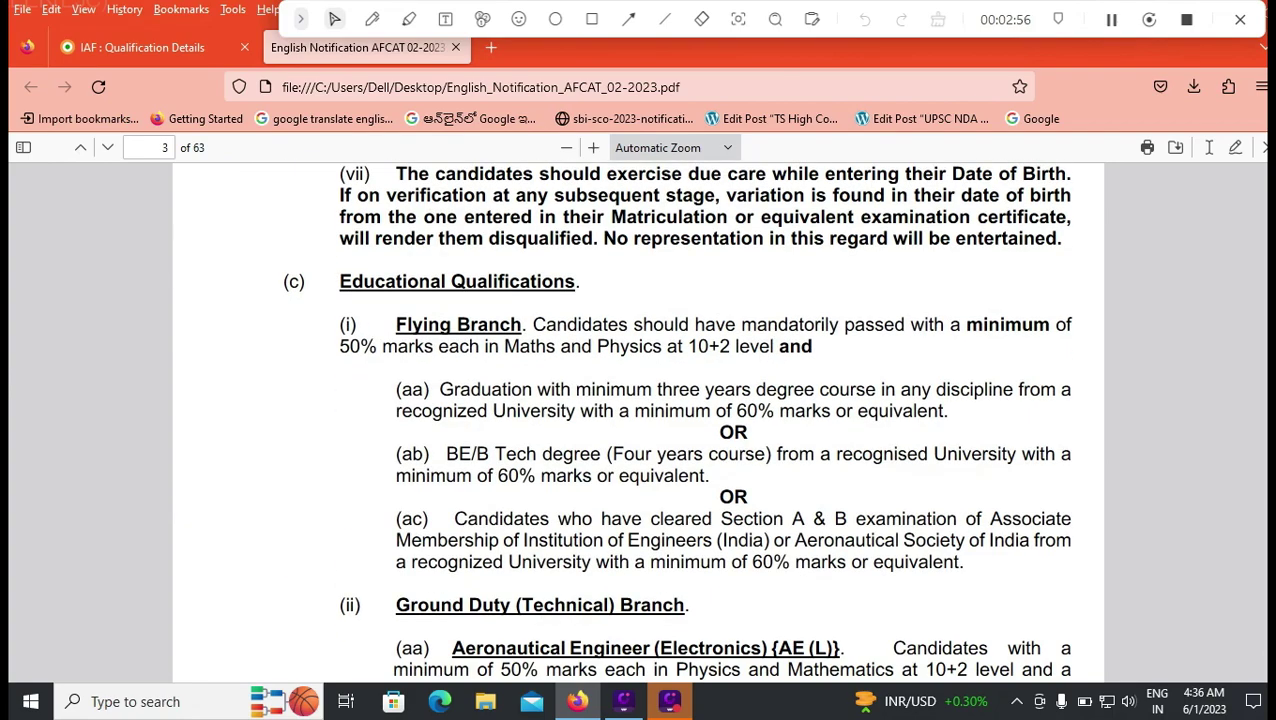
pyautogui.scroll(1, 638, 420)
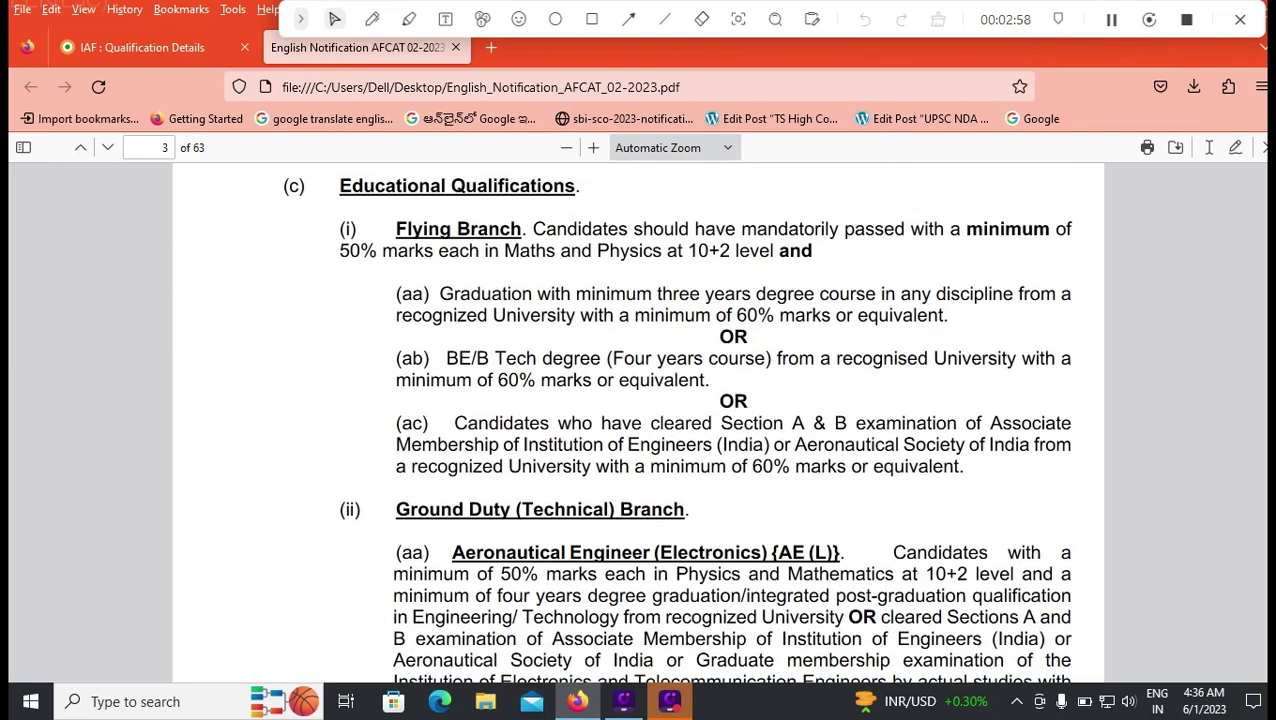
# Return to the form, read the graduation group details, highlighting the Graduate Option C text, and close them
pyautogui.hotkey('ctrl', 'shift', 'Tab')
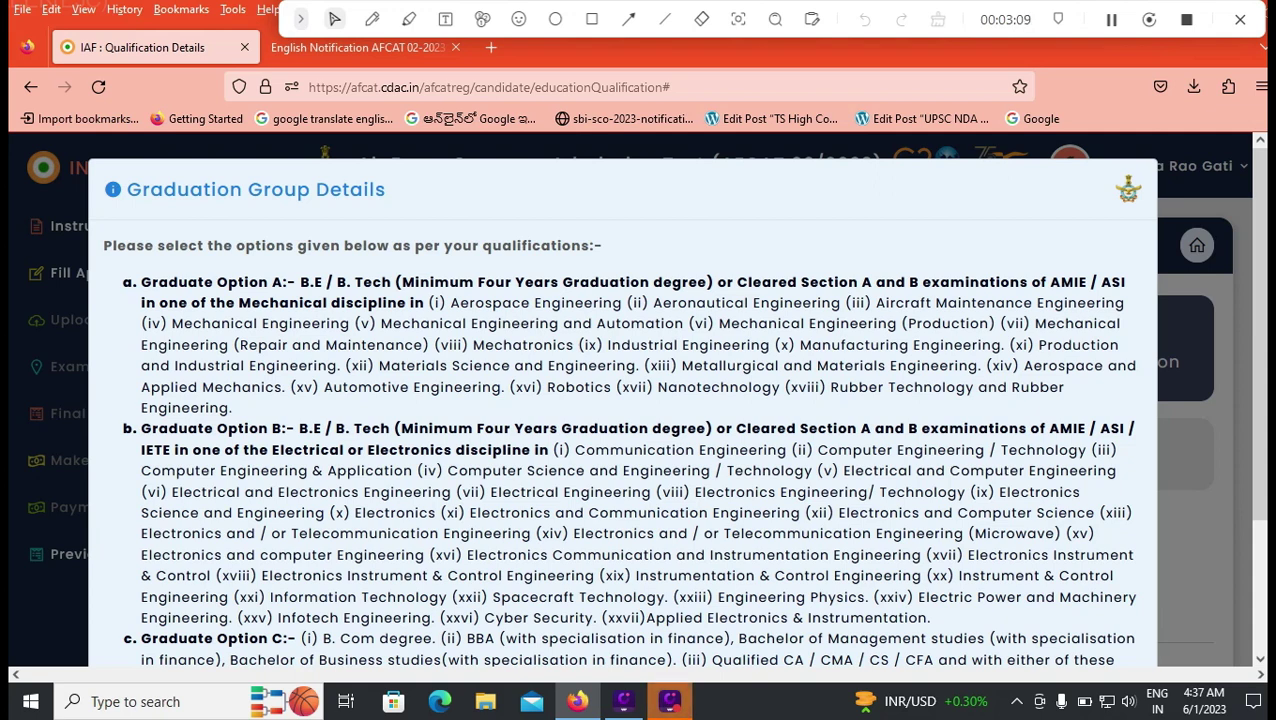
pyautogui.scroll(-2, 622, 400)
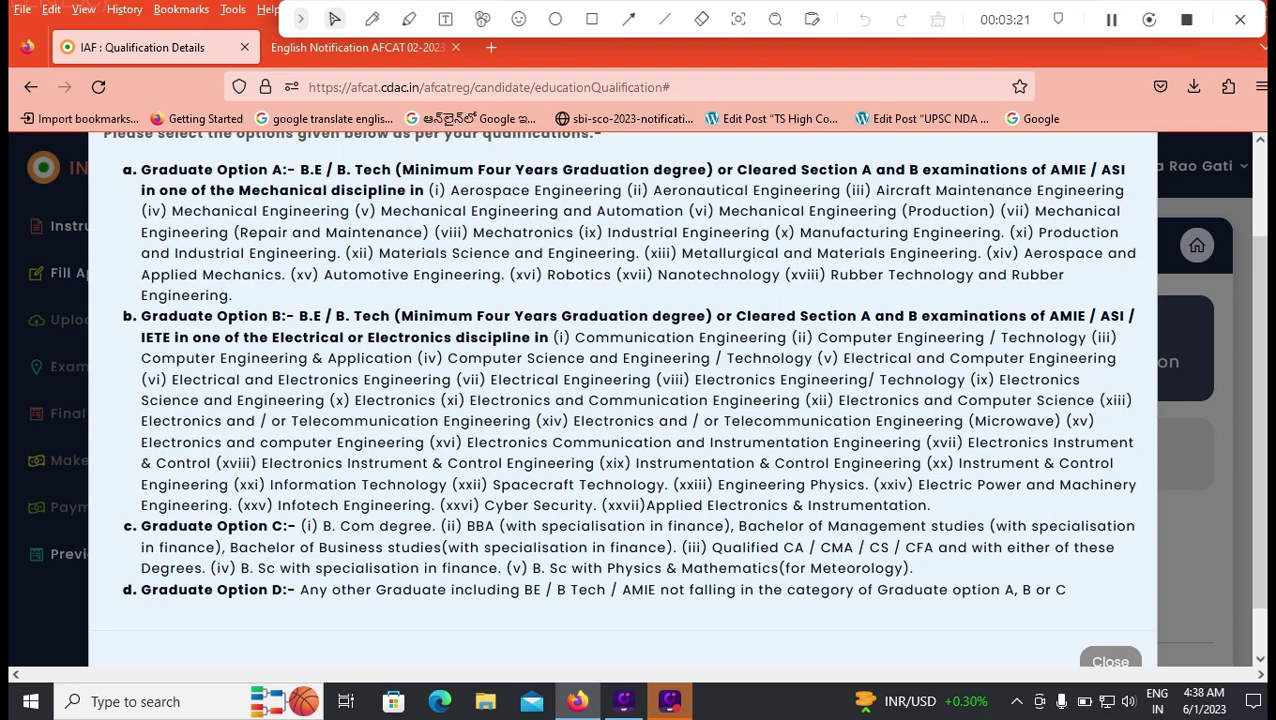
pyautogui.moveTo(334, 526); pyautogui.dragTo(913, 568)
pyautogui.click(913, 568)
pyautogui.click(1110, 661)
# Reselect 10+2 [+] Graduation as the education level and set the graduation level to Graduate Option A
pyautogui.click(546, 563)
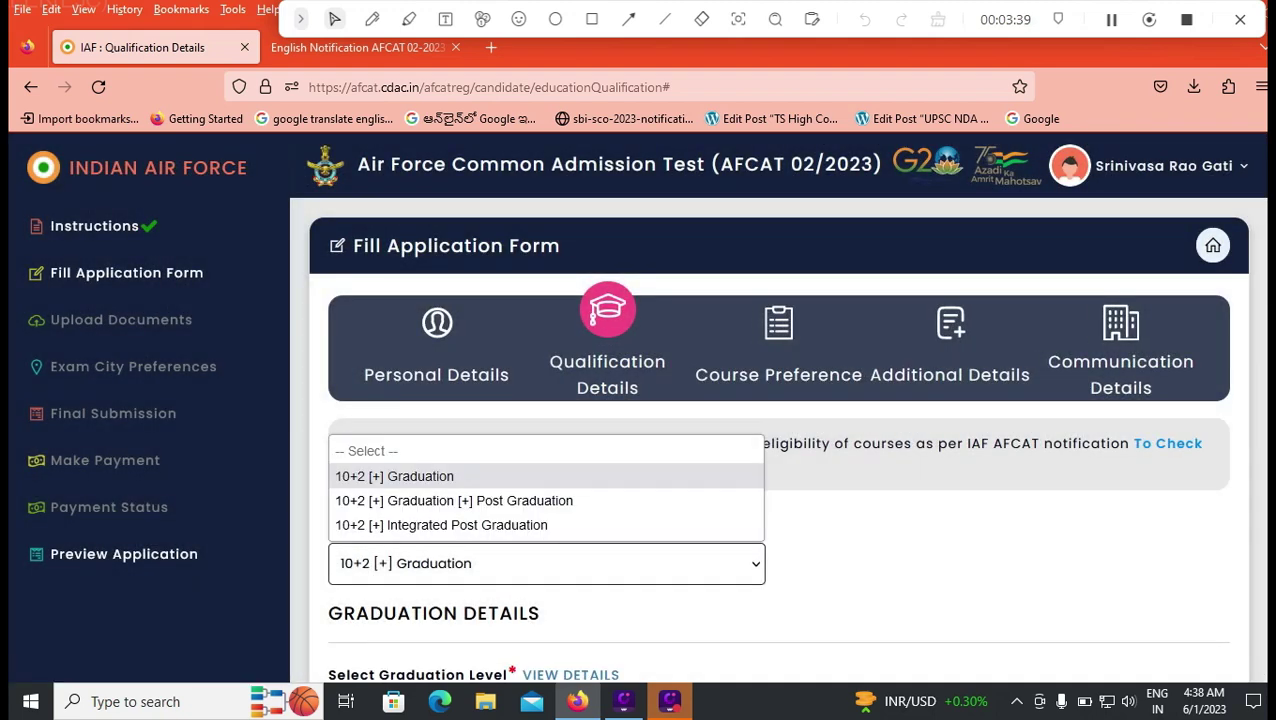
pyautogui.click(394, 476)
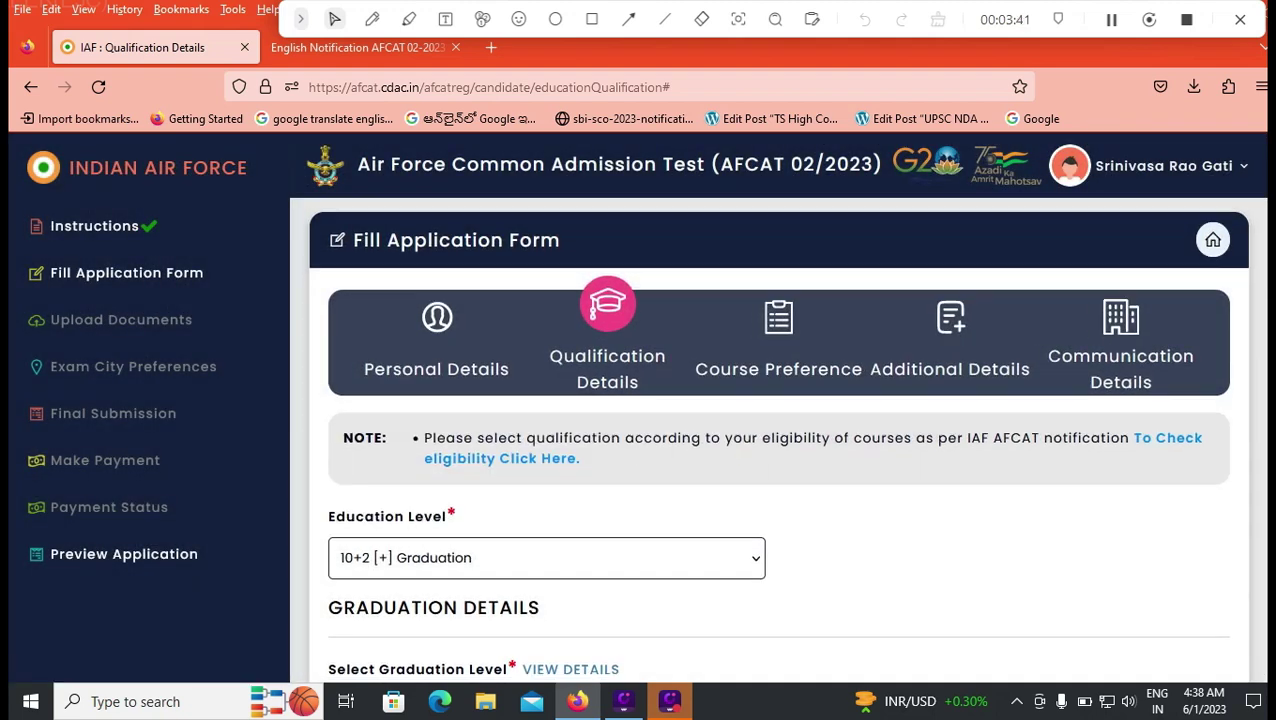
pyautogui.scroll(-2, 546, 476)
pyautogui.click(546, 525)
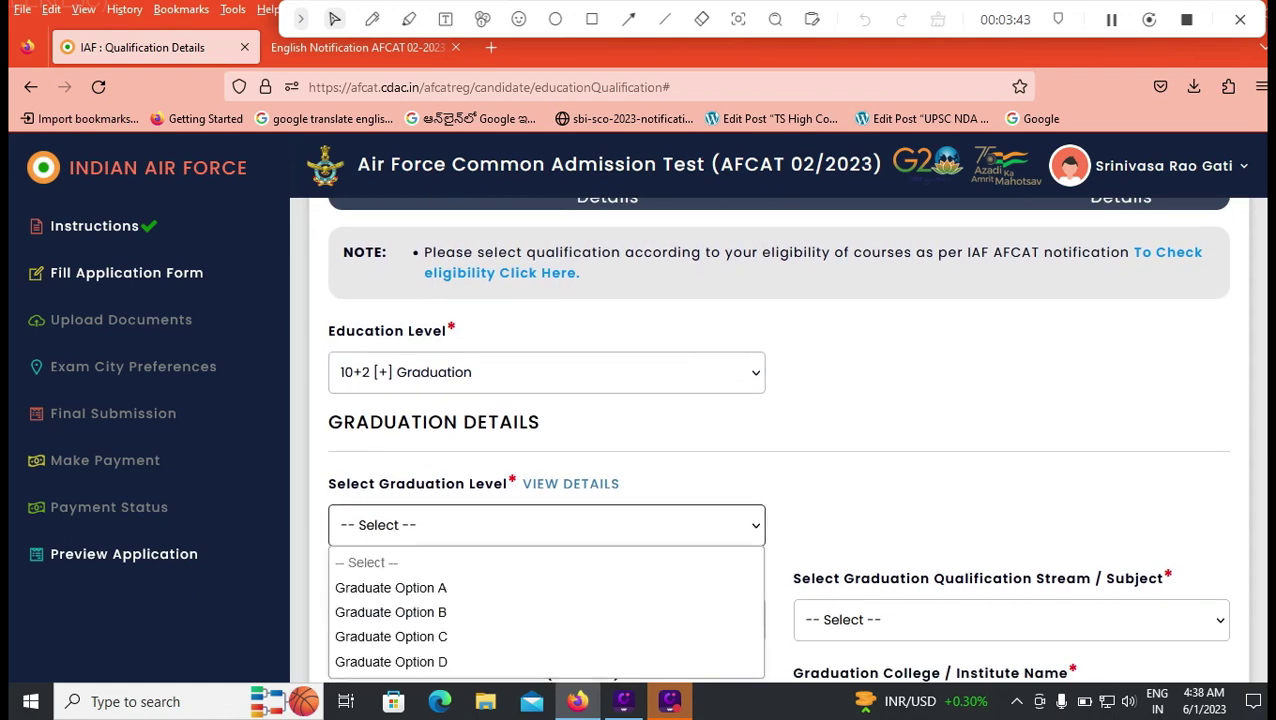
pyautogui.click(390, 587)
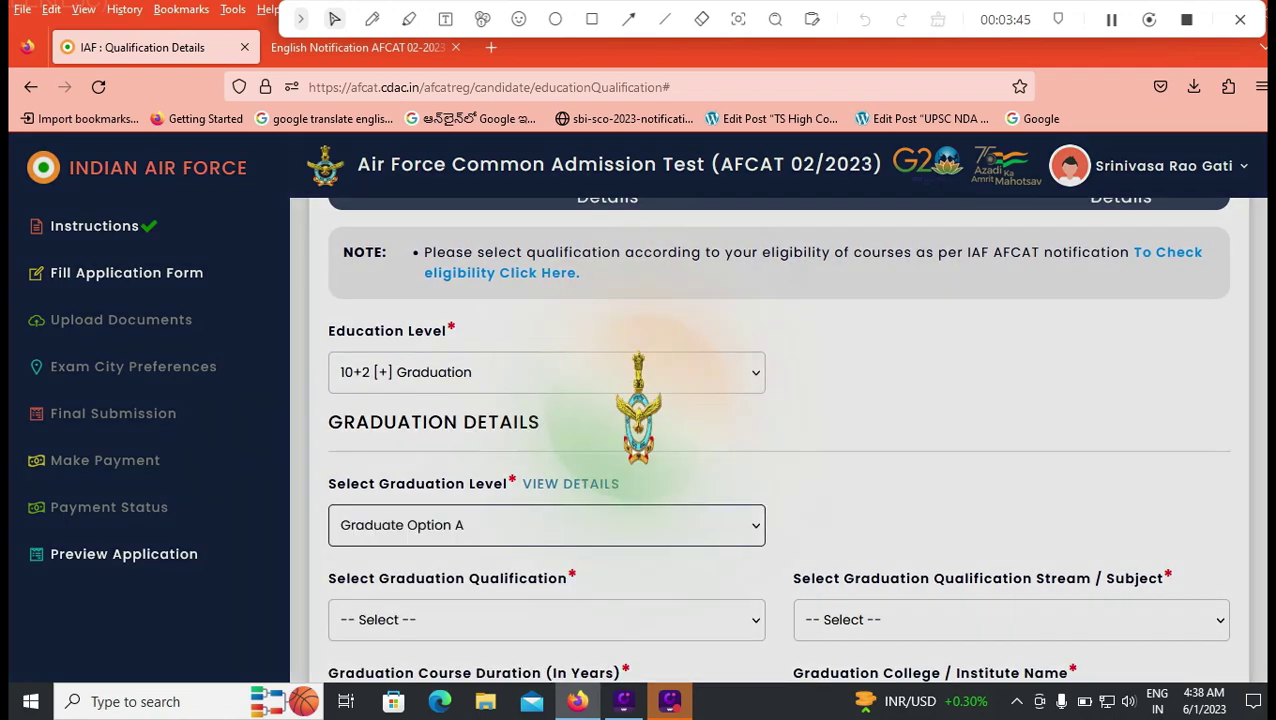
# Set the graduation qualification to Bachelor of Engineering
pyautogui.scroll(-2, 778, 440)
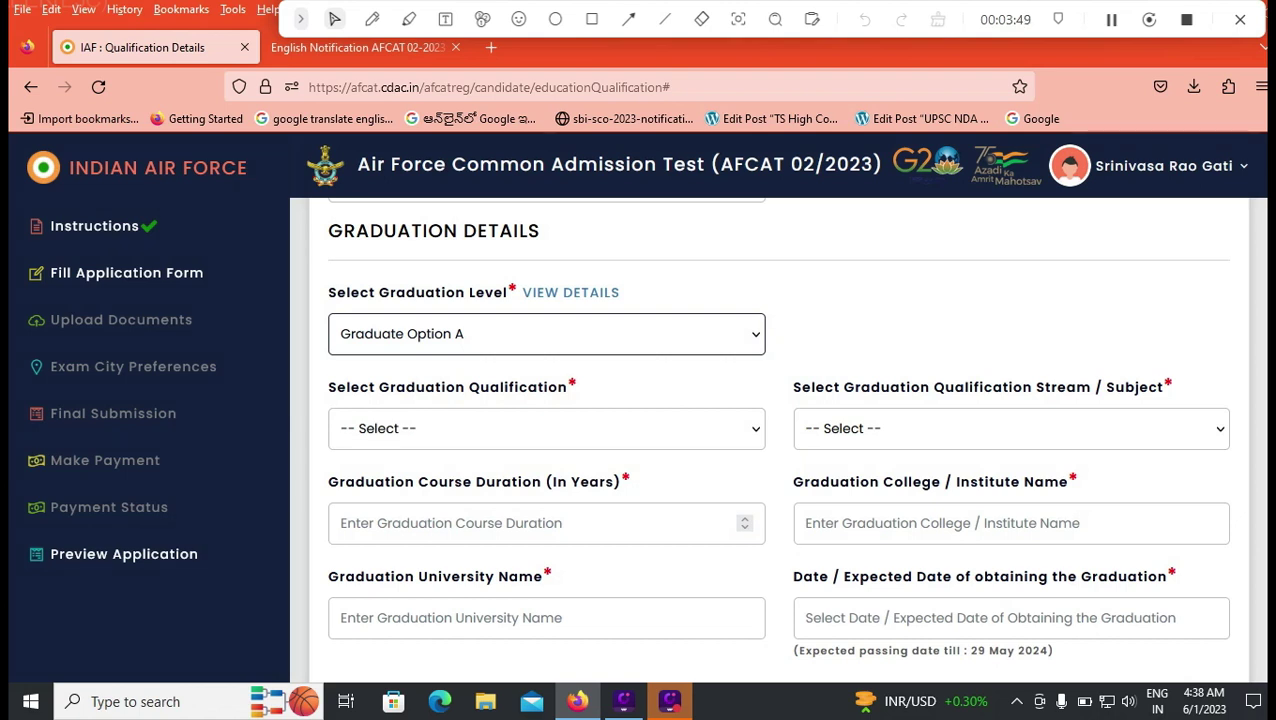
pyautogui.click(546, 429)
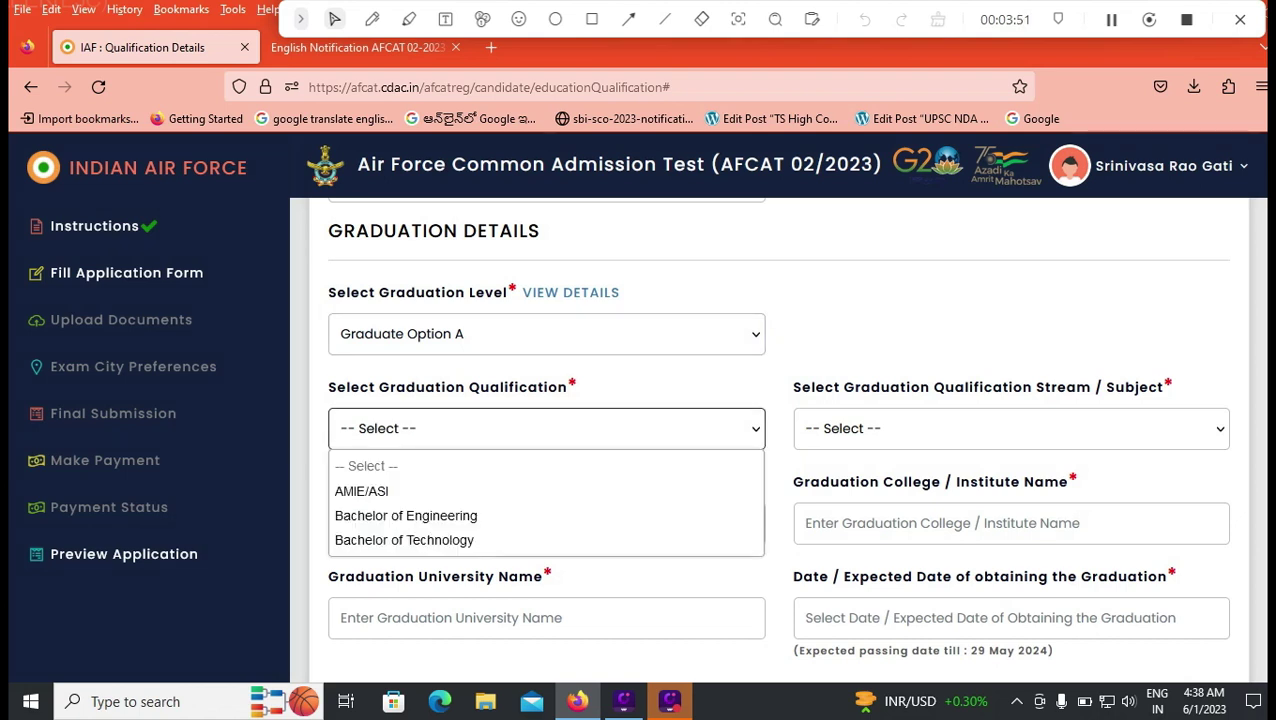
pyautogui.click(406, 515)
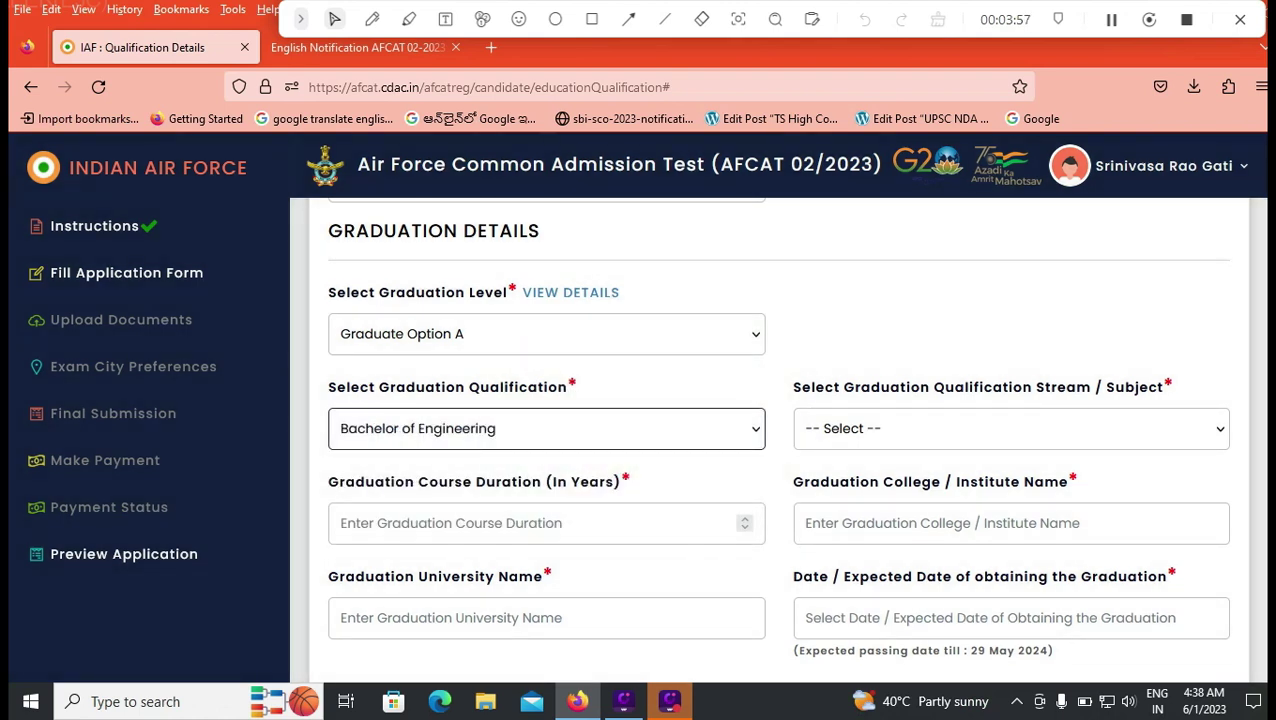
# Look through the graduation stream and subject choices and close the list without selecting one
pyautogui.click(1011, 428)
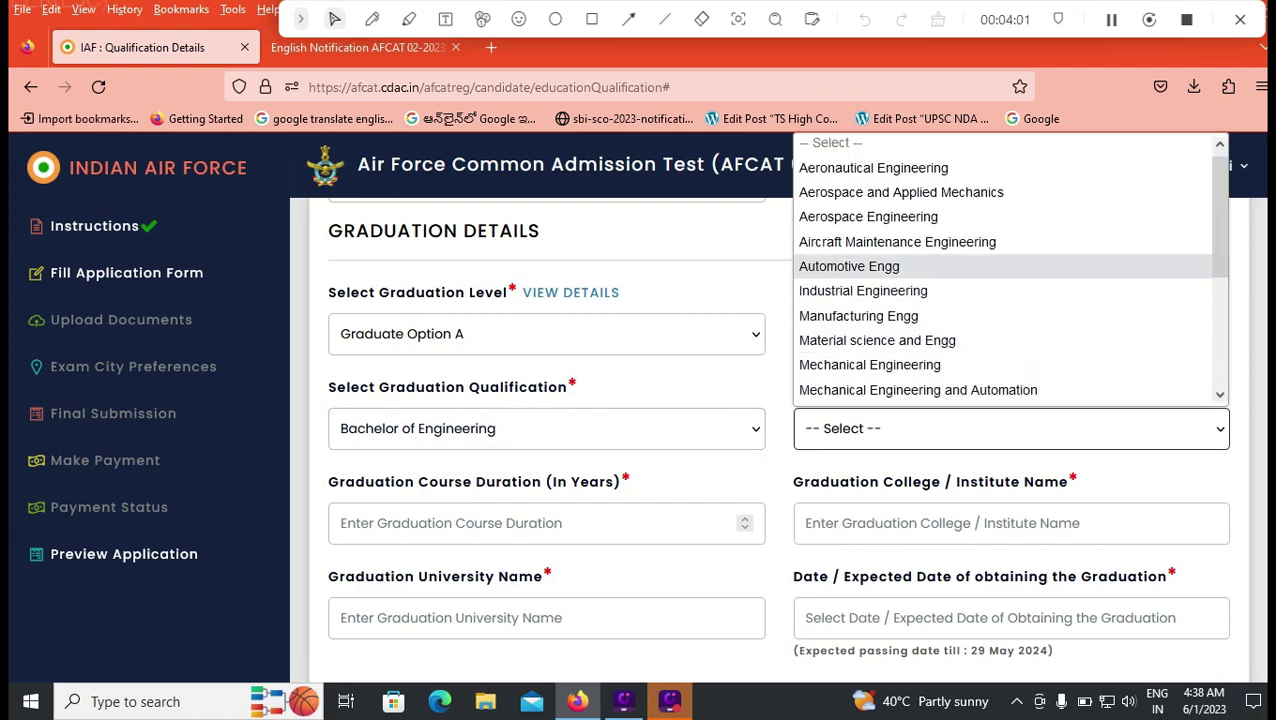
pyautogui.scroll(-2, 900, 266)
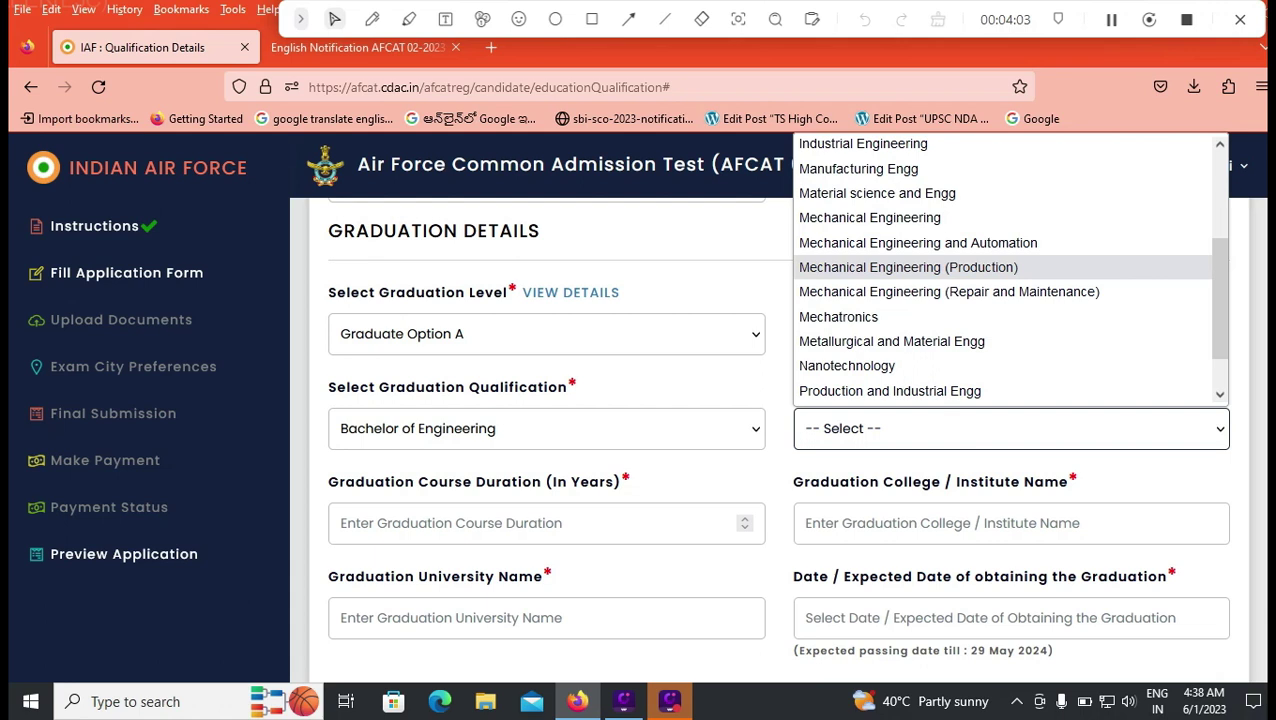
pyautogui.scroll(-1, 1010, 267)
pyautogui.scroll(2, 1010, 267)
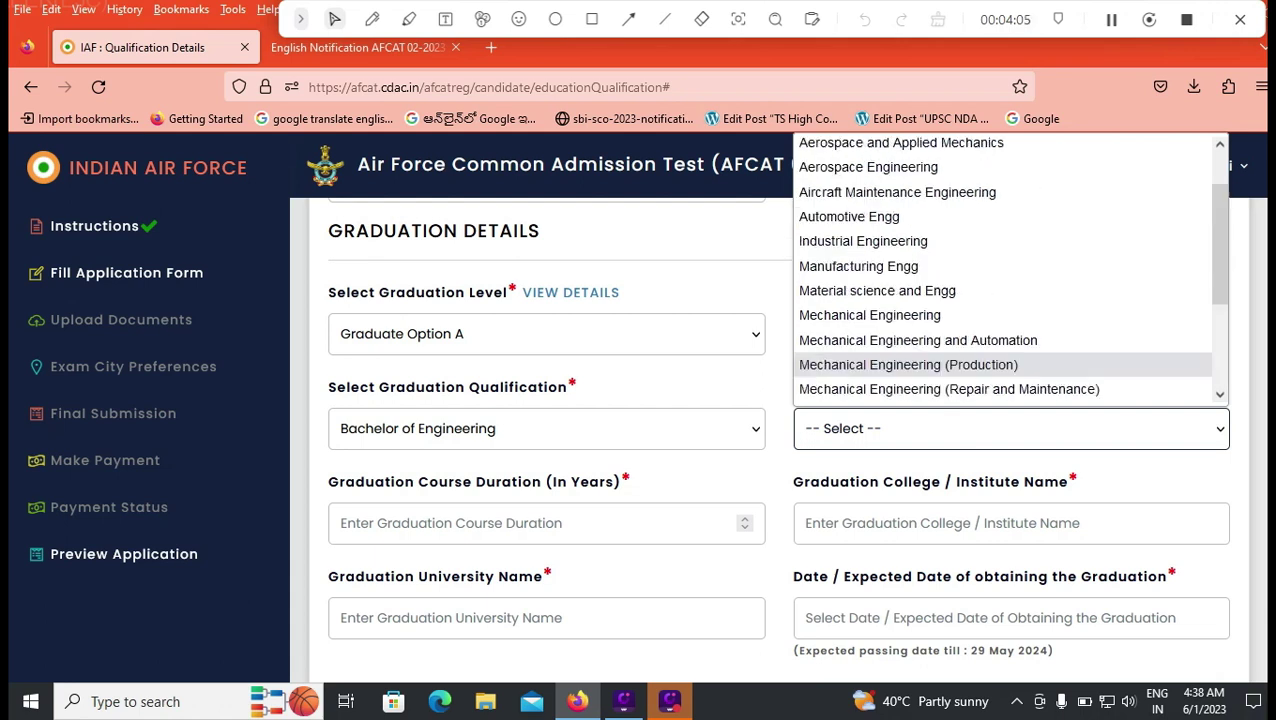
pyautogui.scroll(1, 1005, 270)
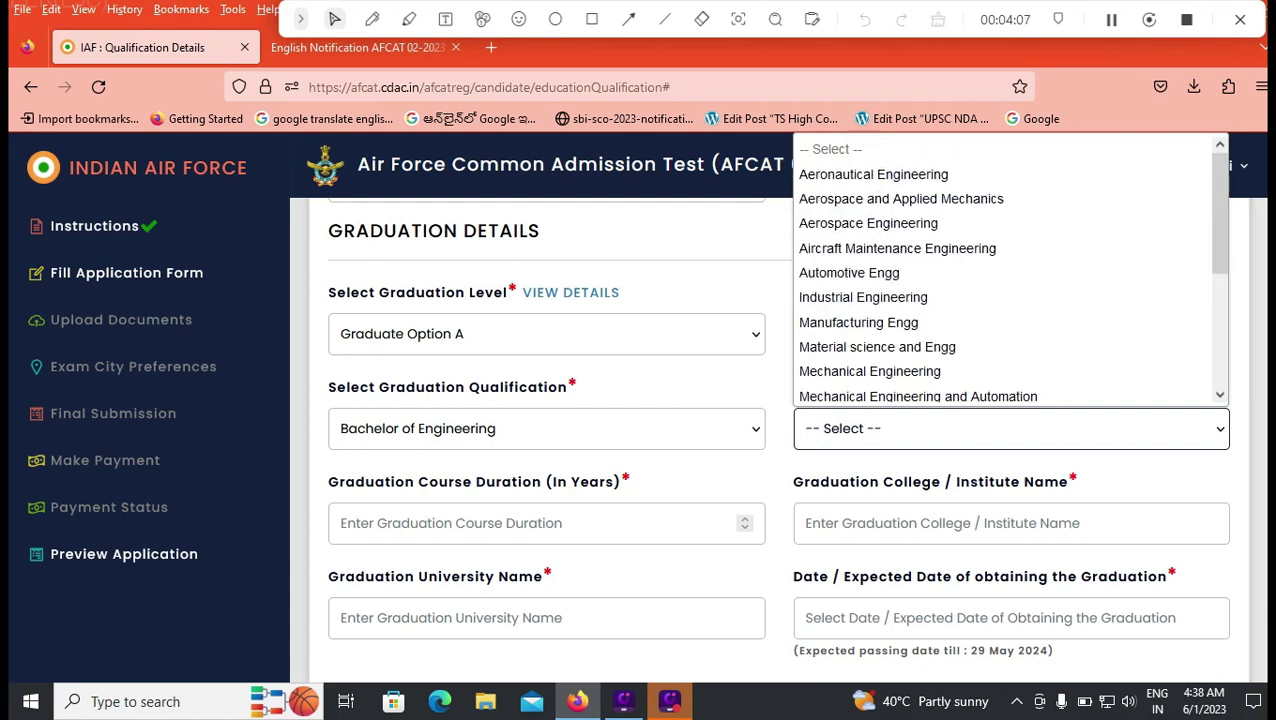
pyautogui.click(780, 380)
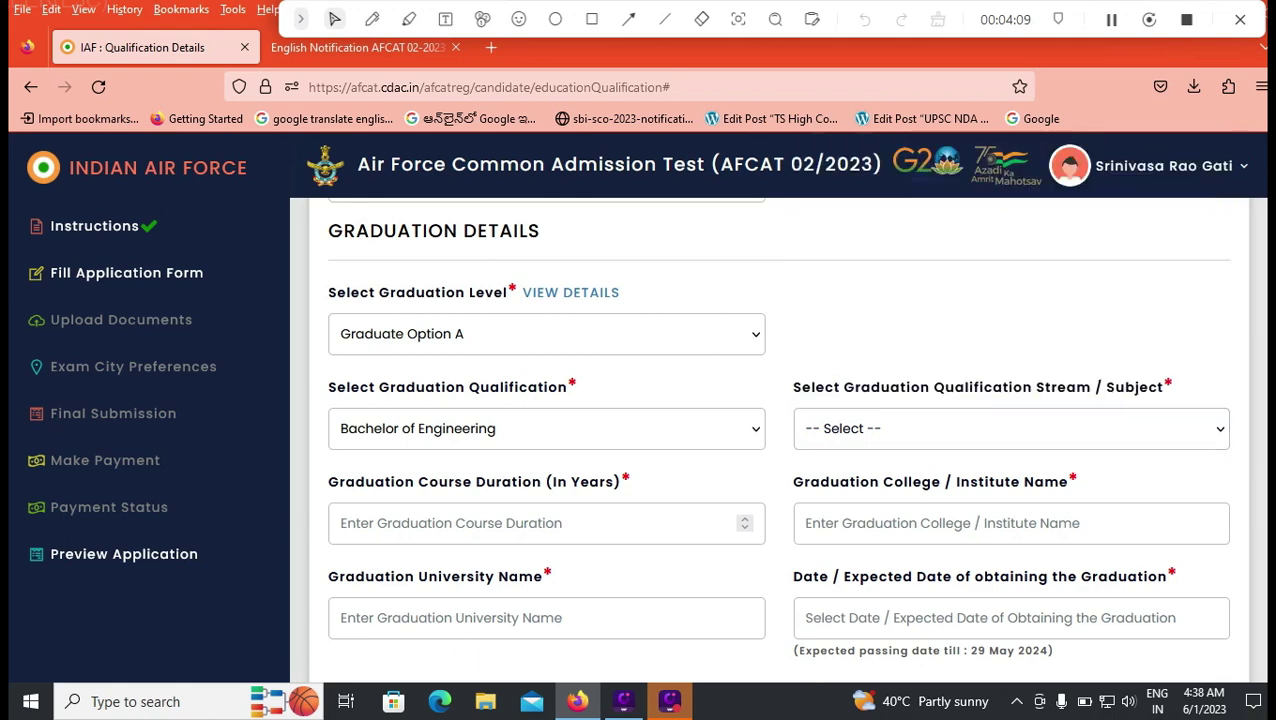
# Set the graduation stream to Manufacturing Engg and the graduation course duration to 4 years
pyautogui.scroll(-1, 780, 400)
pyautogui.click(1011, 333)
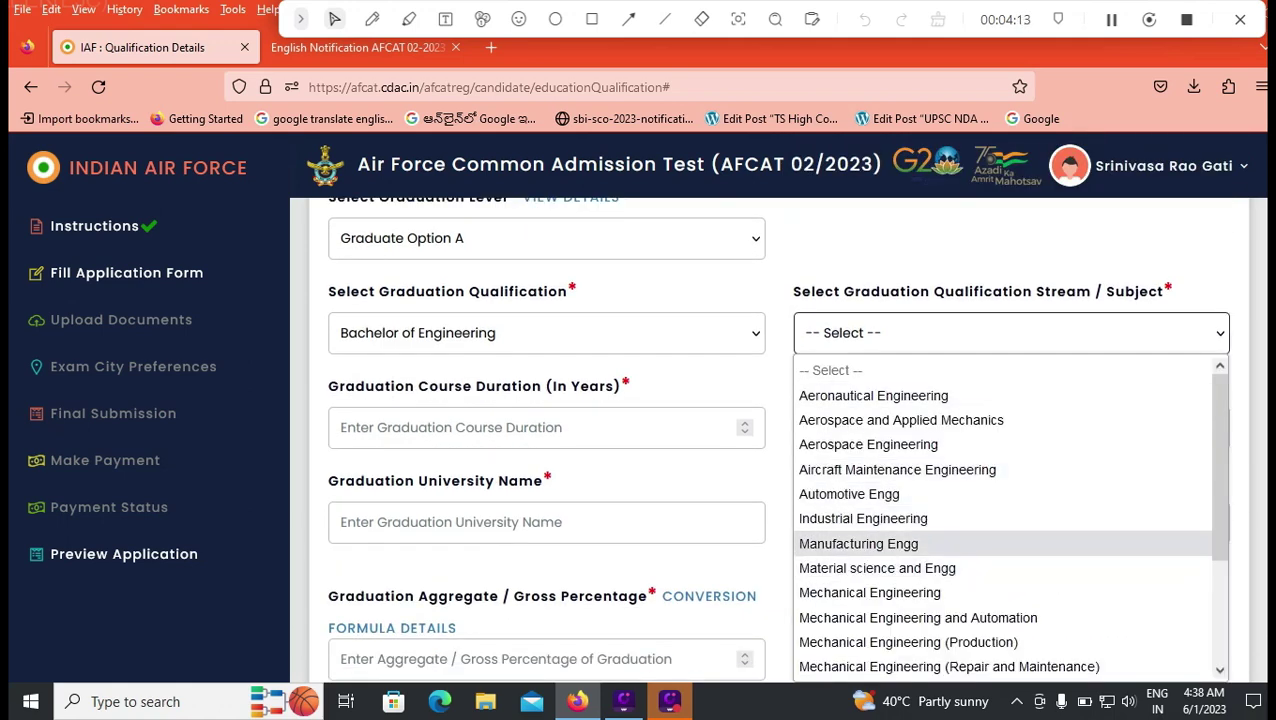
pyautogui.click(858, 543)
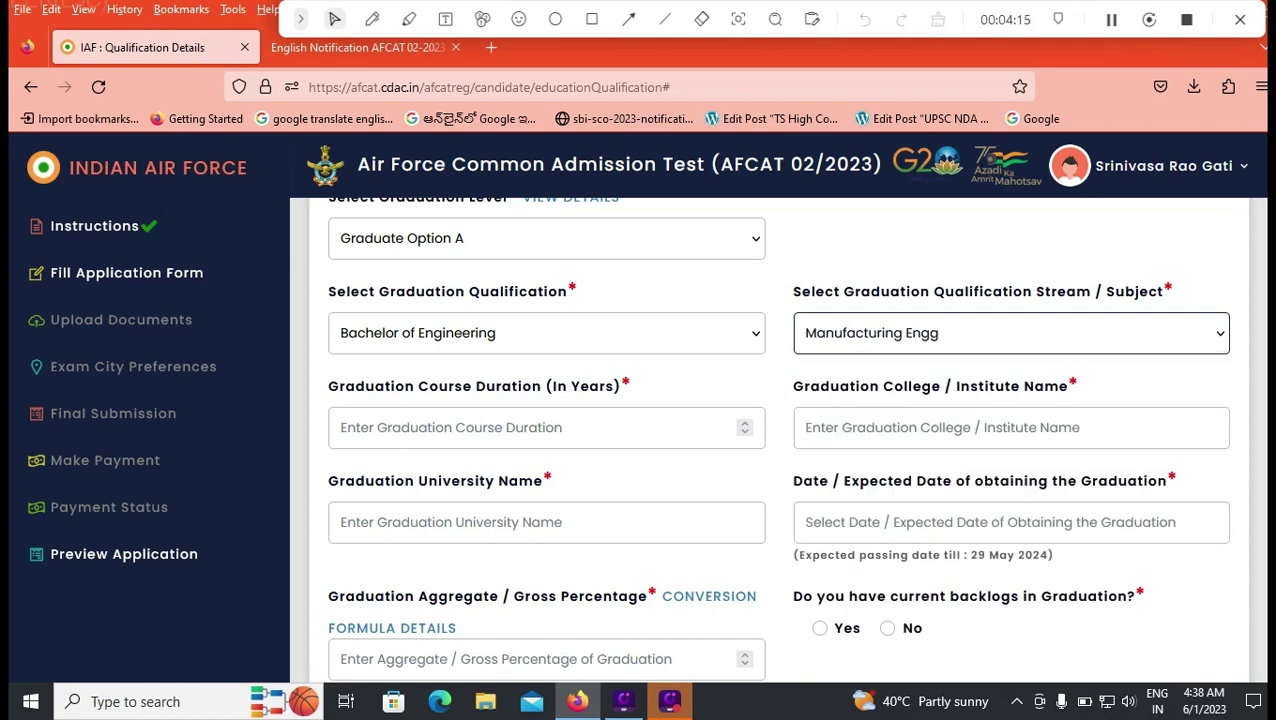
pyautogui.click(434, 428)
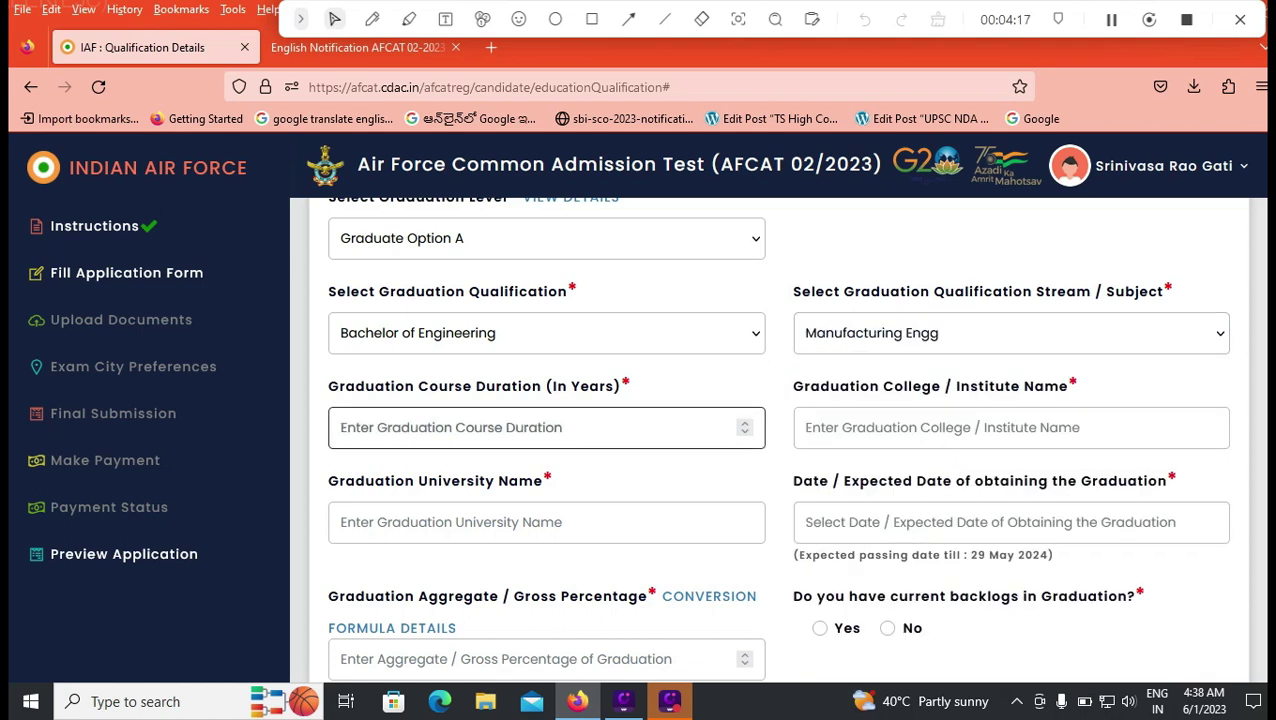
pyautogui.write('4')
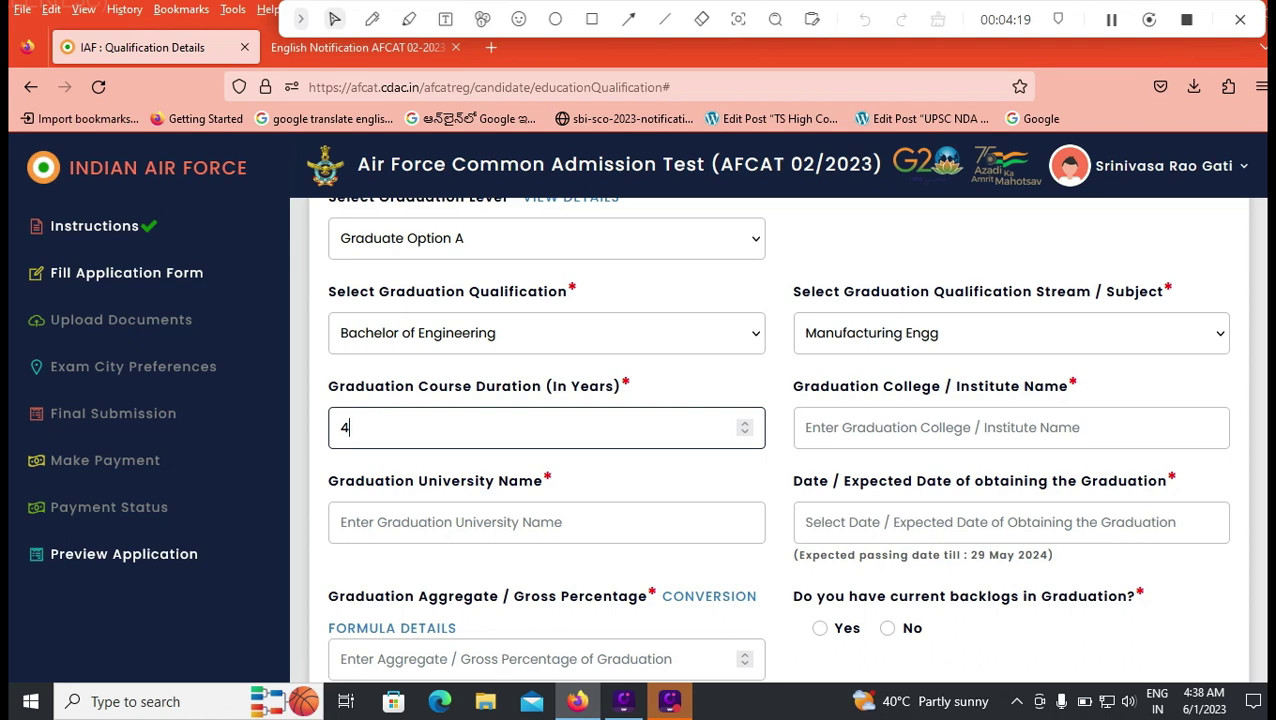
pyautogui.press('Tab')
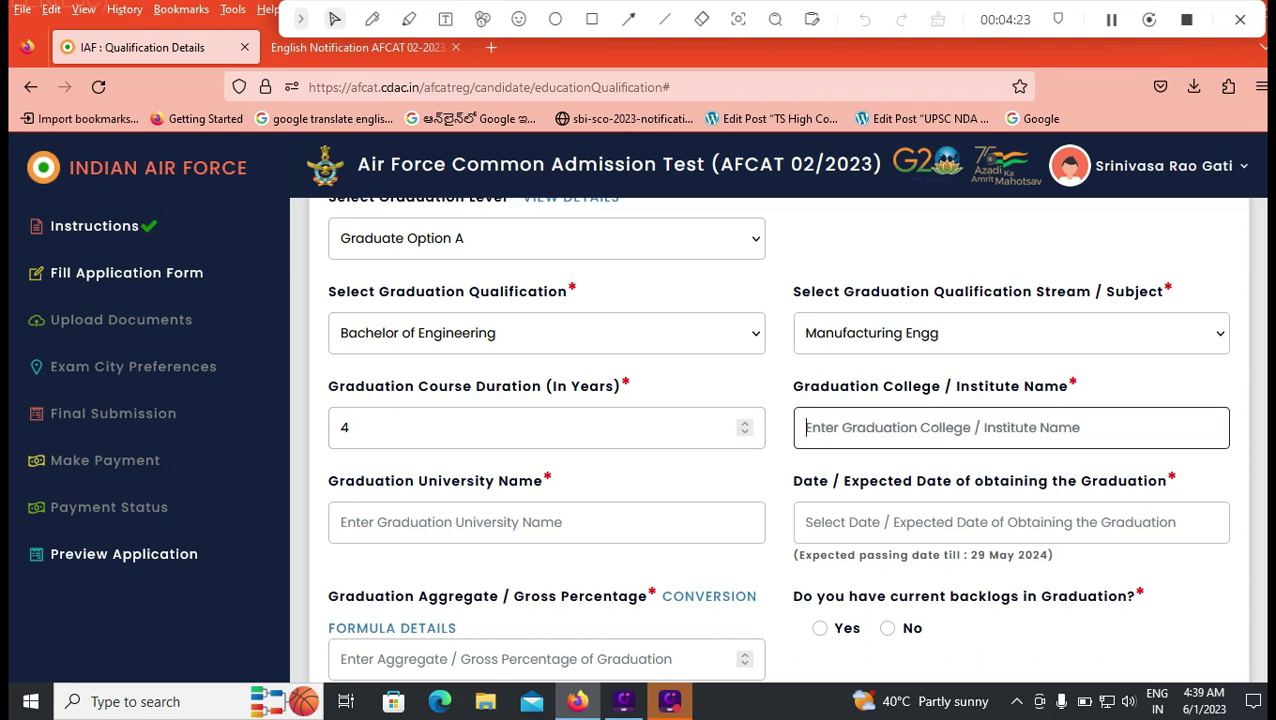
pyautogui.click(546, 522)
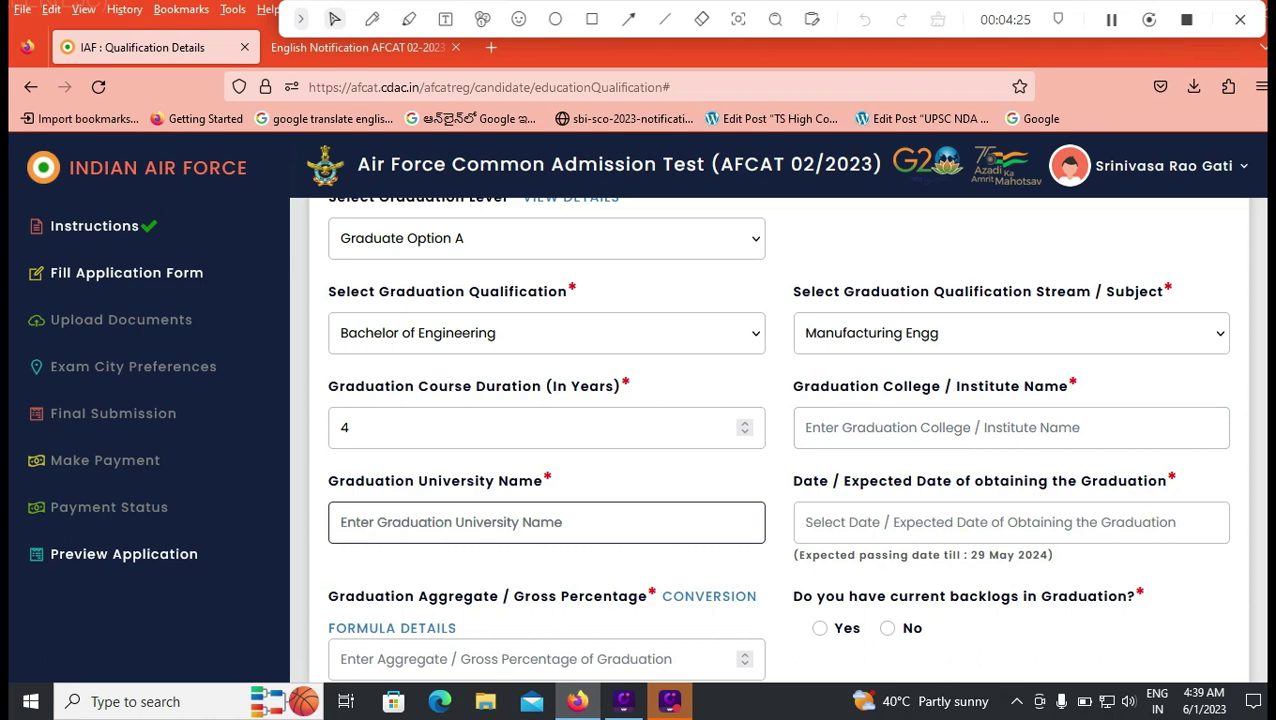
pyautogui.press('Tab')
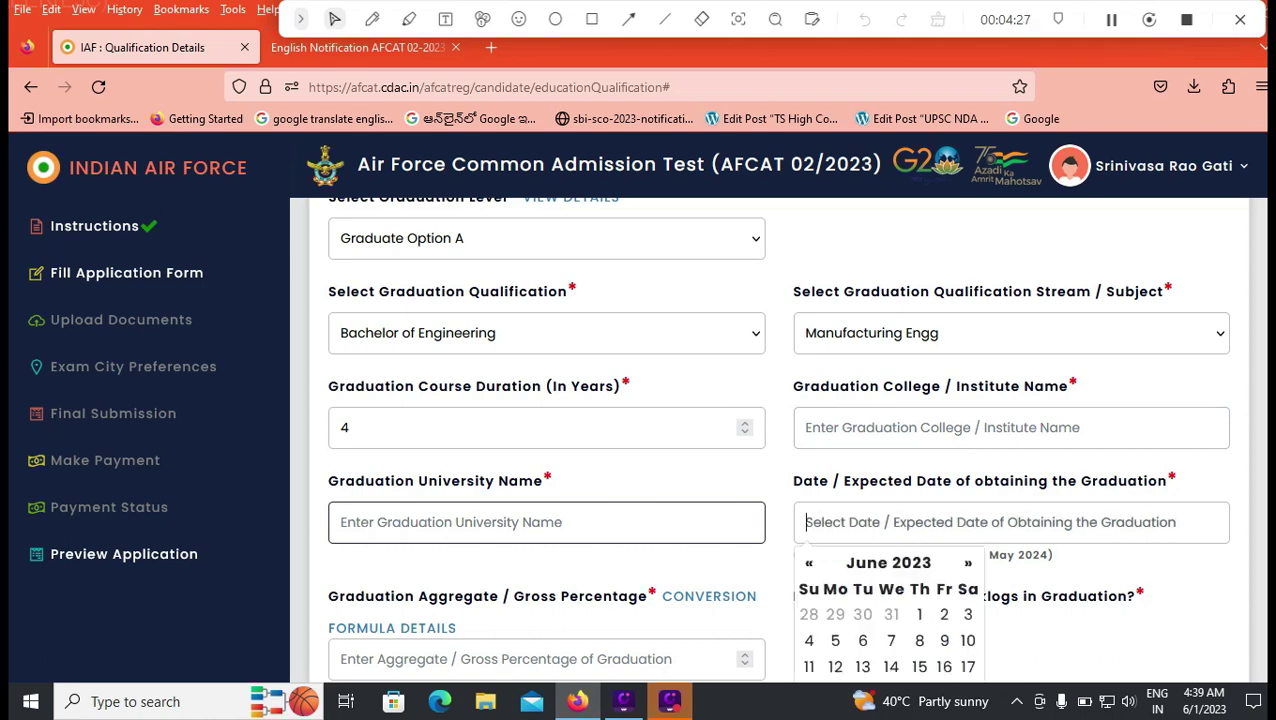
pyautogui.press('Escape')
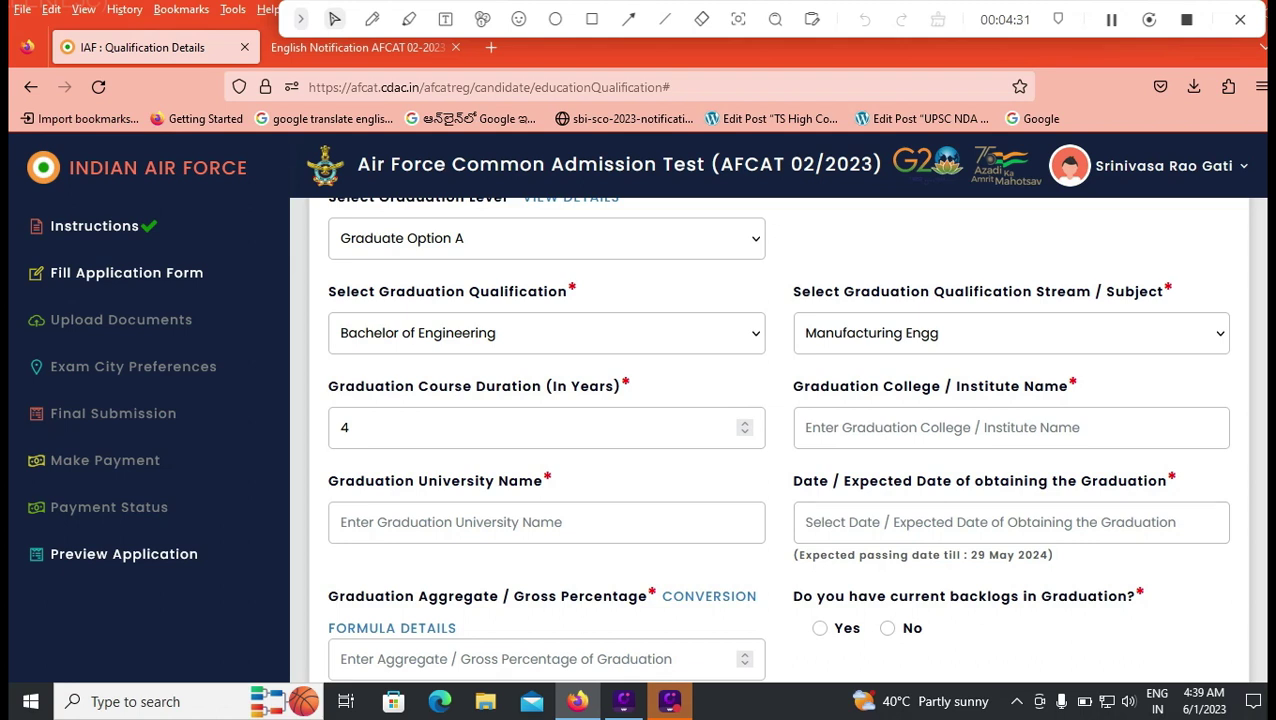
# Set the graduation aggregate / gross percentage to 80
pyautogui.scroll(-2, 780, 440)
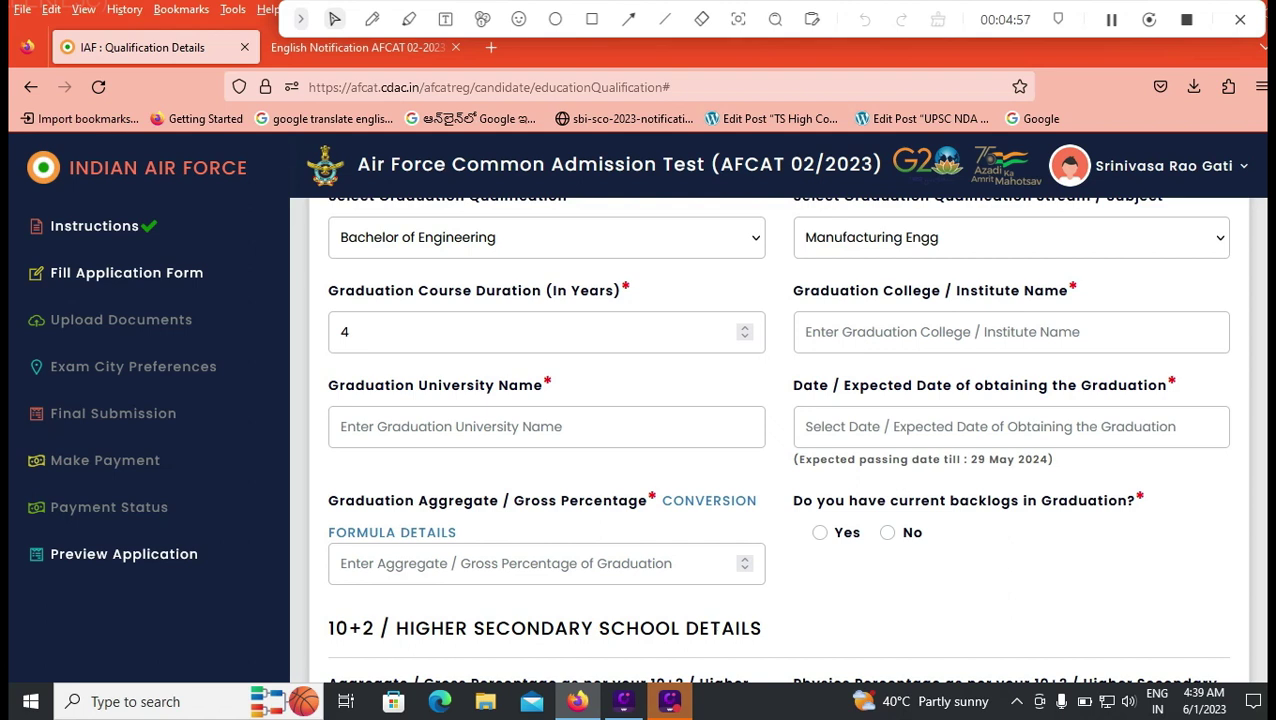
pyautogui.click(546, 564)
pyautogui.write('8')
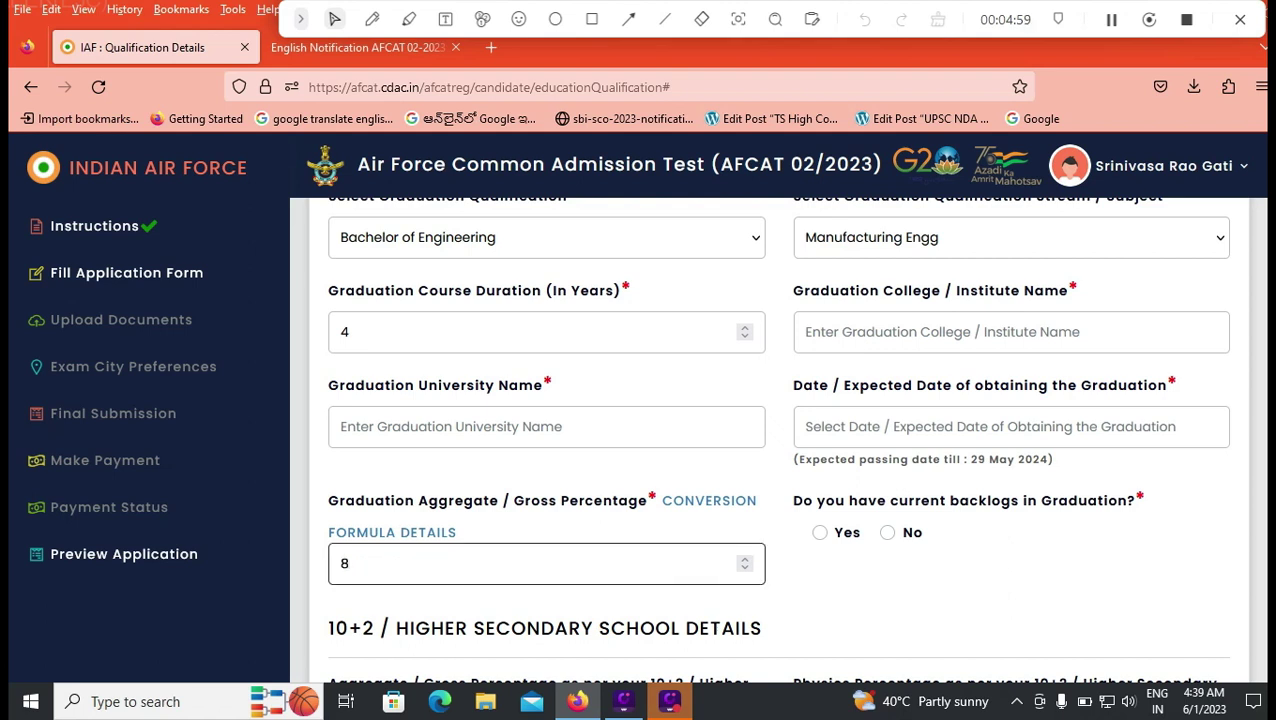
pyautogui.press('BackSpace')
pyautogui.write('1')
pyautogui.press('BackSpace')
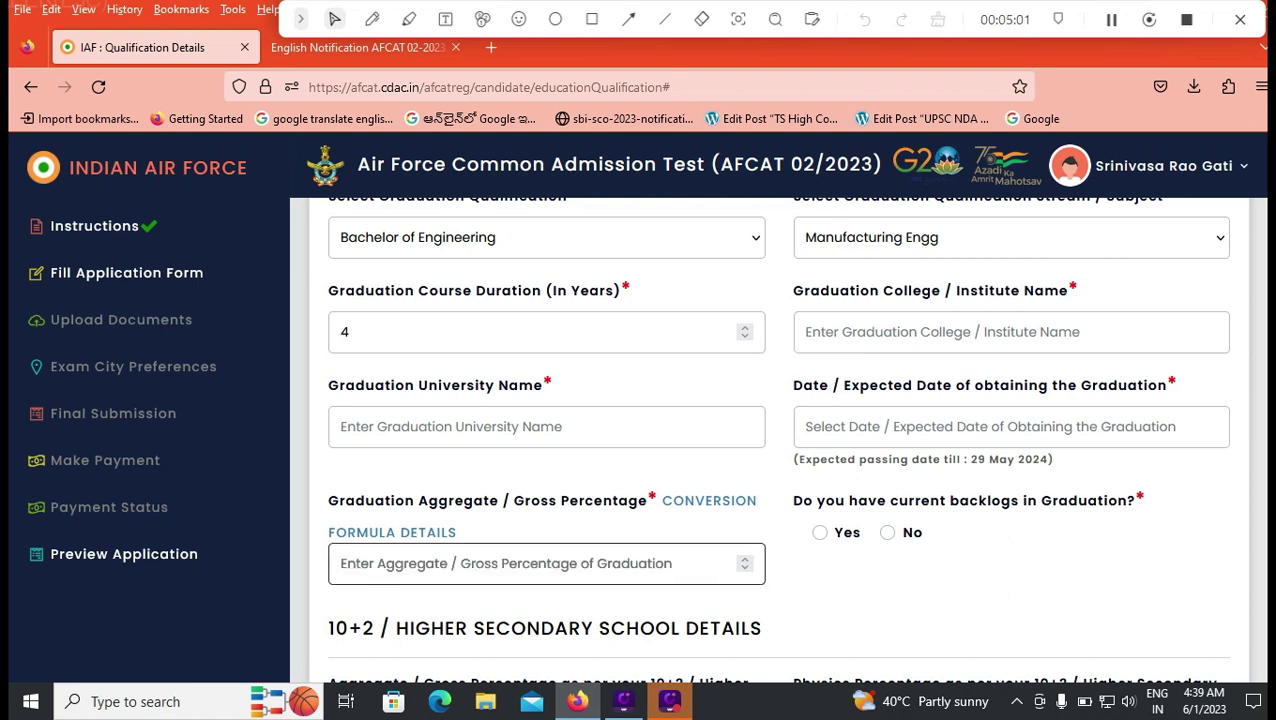
pyautogui.write('80.')
pyautogui.press('BackSpace')
pyautogui.press('BackSpace')
pyautogui.press('BackSpace')
pyautogui.write('8')
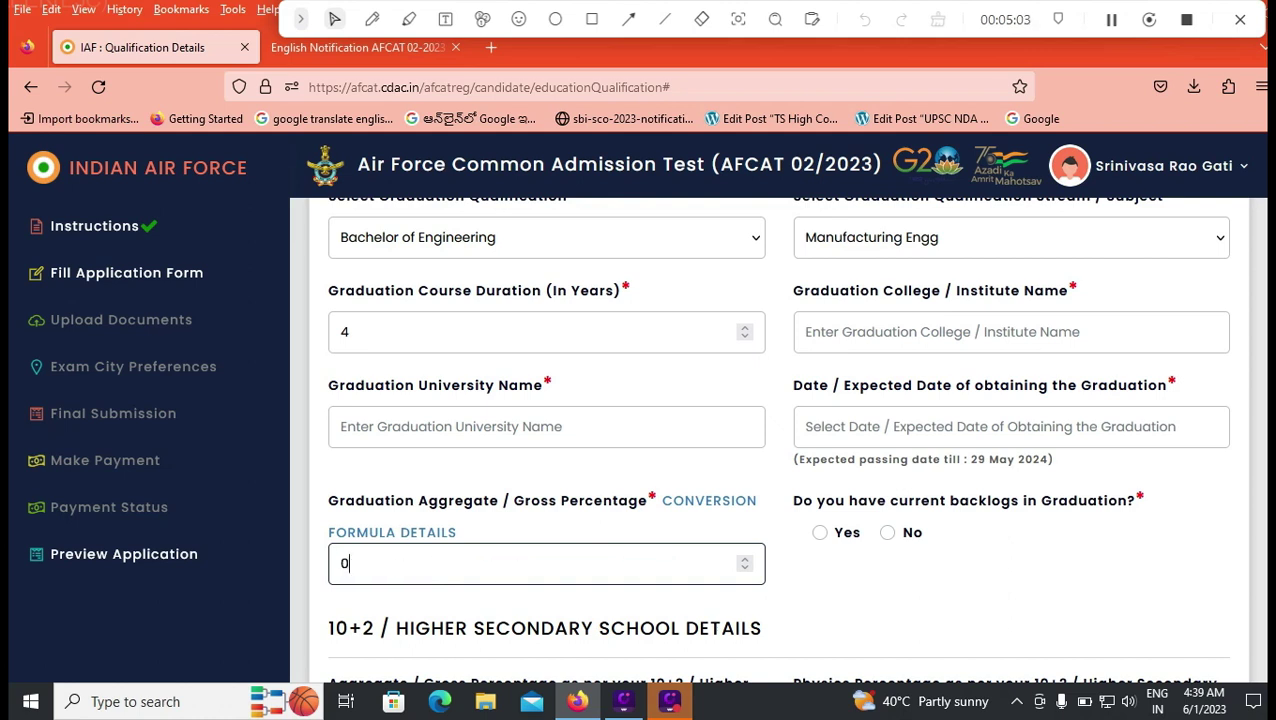
pyautogui.press('BackSpace')
pyautogui.write('80')
pyautogui.press('Tab')
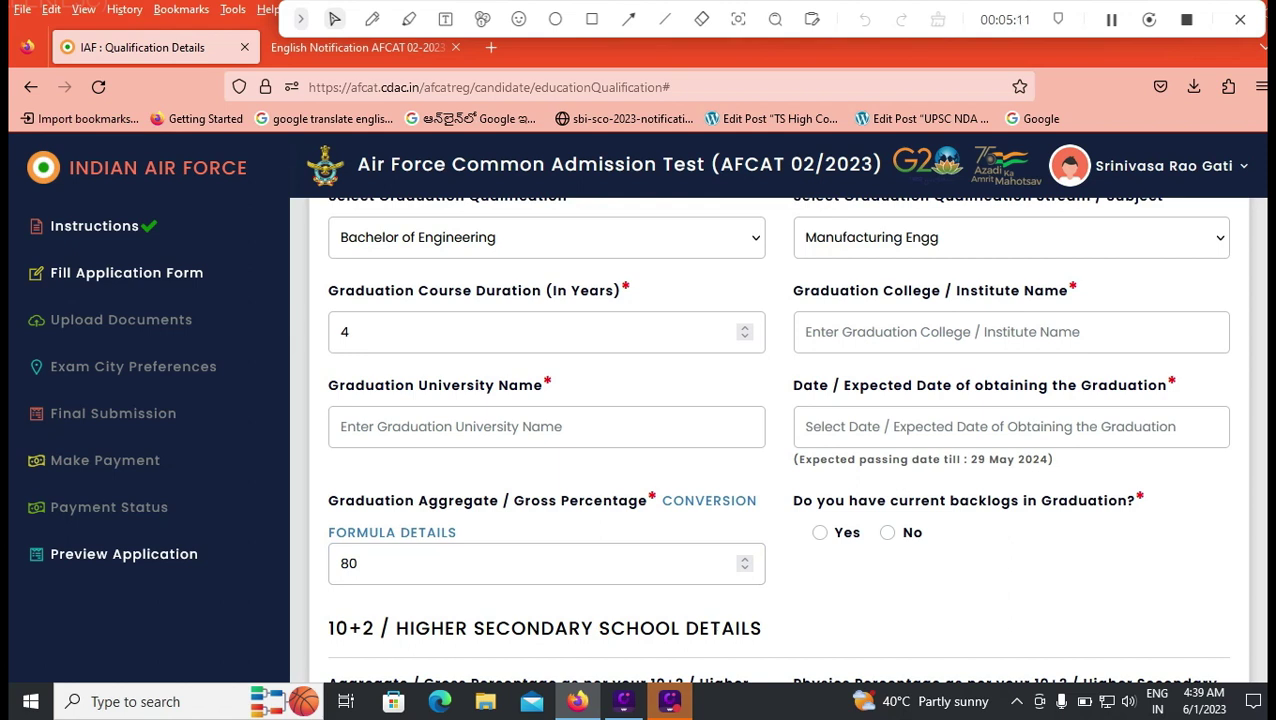
# Answer No to current backlogs in graduation and select the Physics percentage in the 10+2 details for editing
pyautogui.click(887, 532)
pyautogui.scroll(-2, 887, 532)
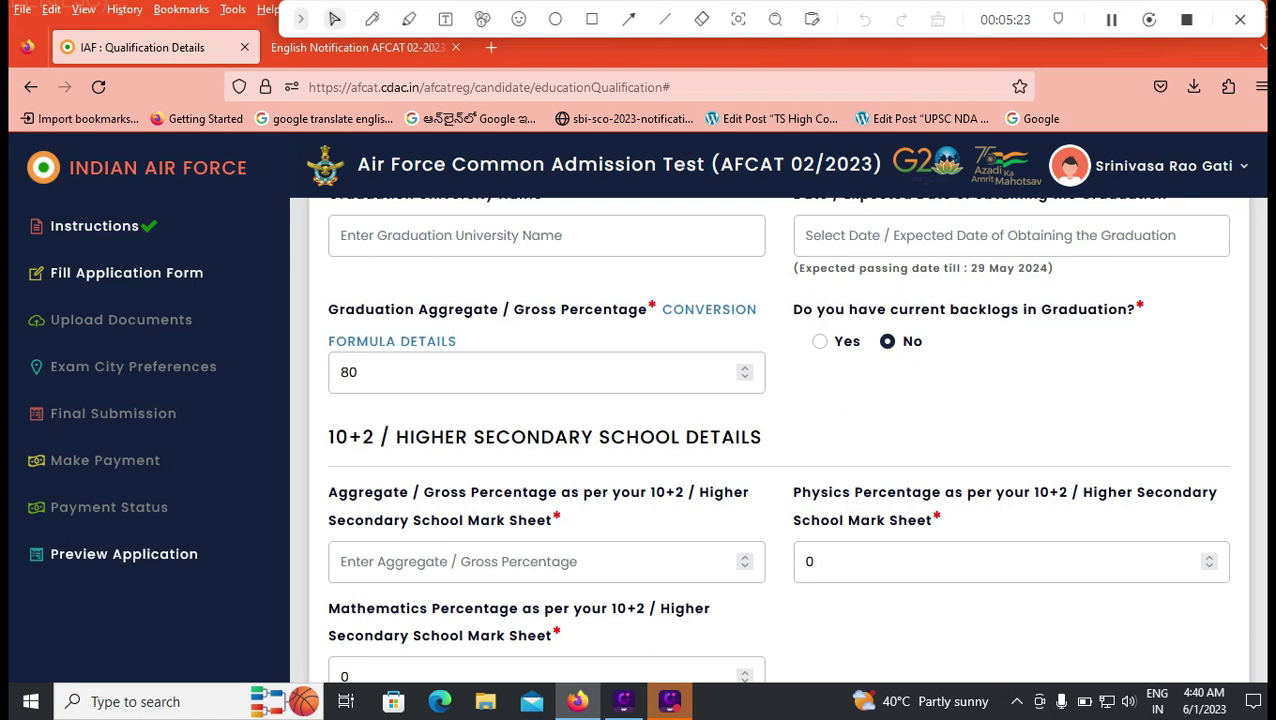
pyautogui.doubleClick(812, 562)
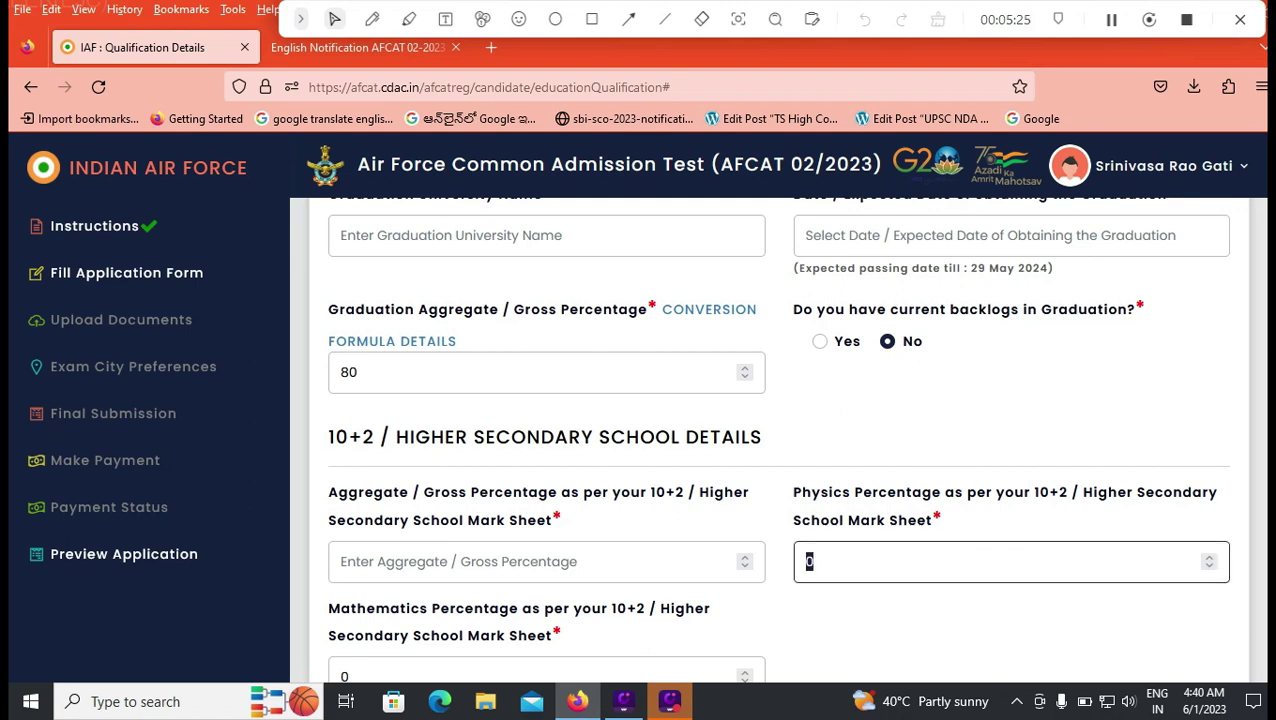
# Examine the applicable courses list and the branch-wise vacancies table in the AFCAT notification PDF
pyautogui.scroll(-2, 812, 562)
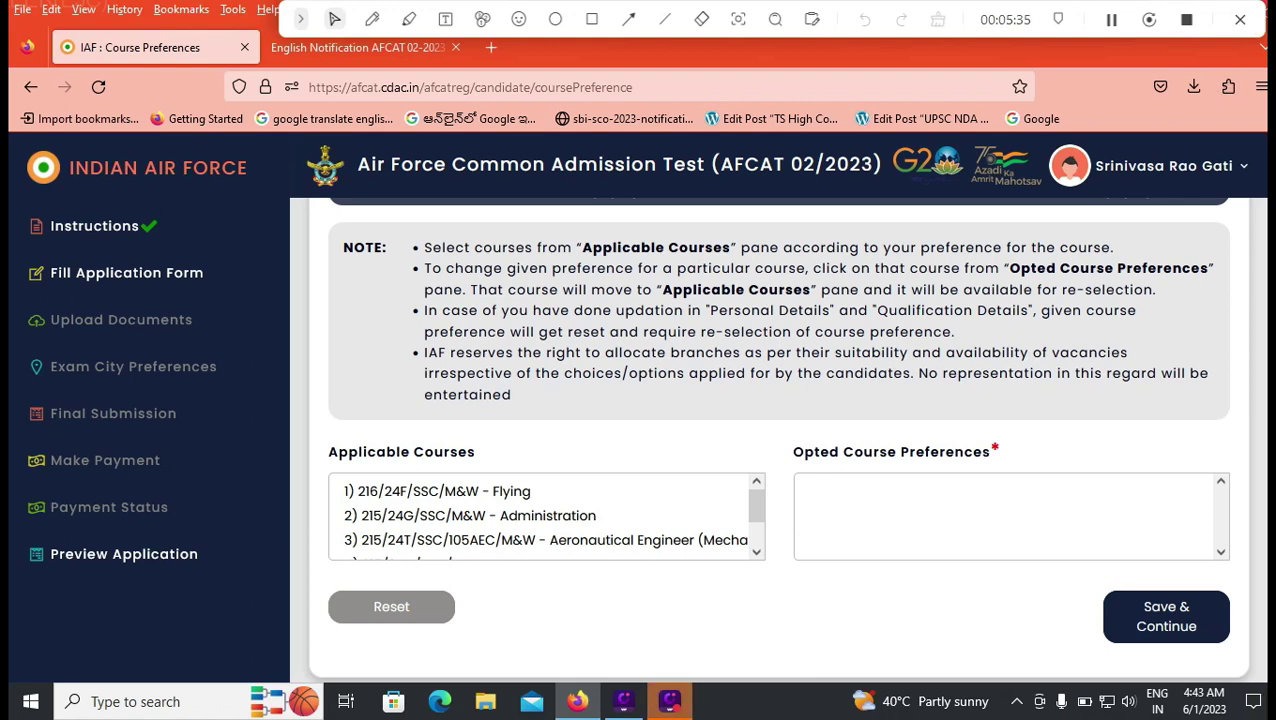
pyautogui.scroll(-1, 546, 515)
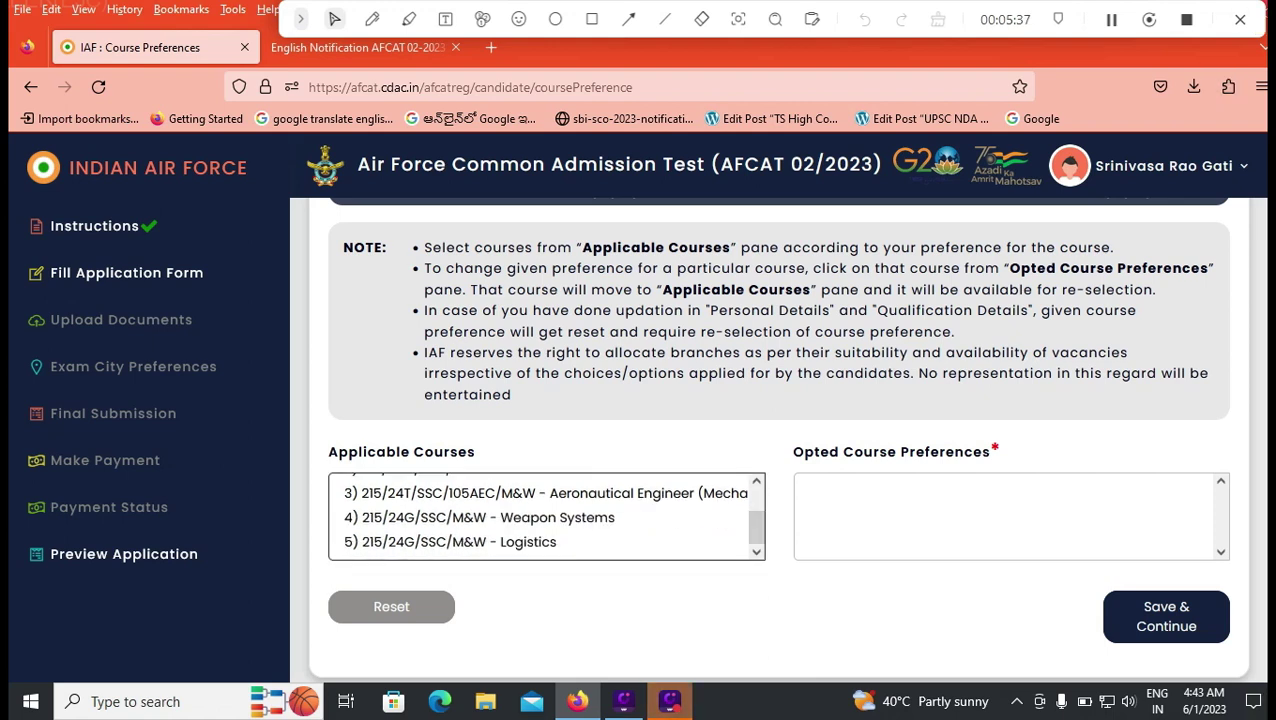
pyautogui.scroll(2, 546, 515)
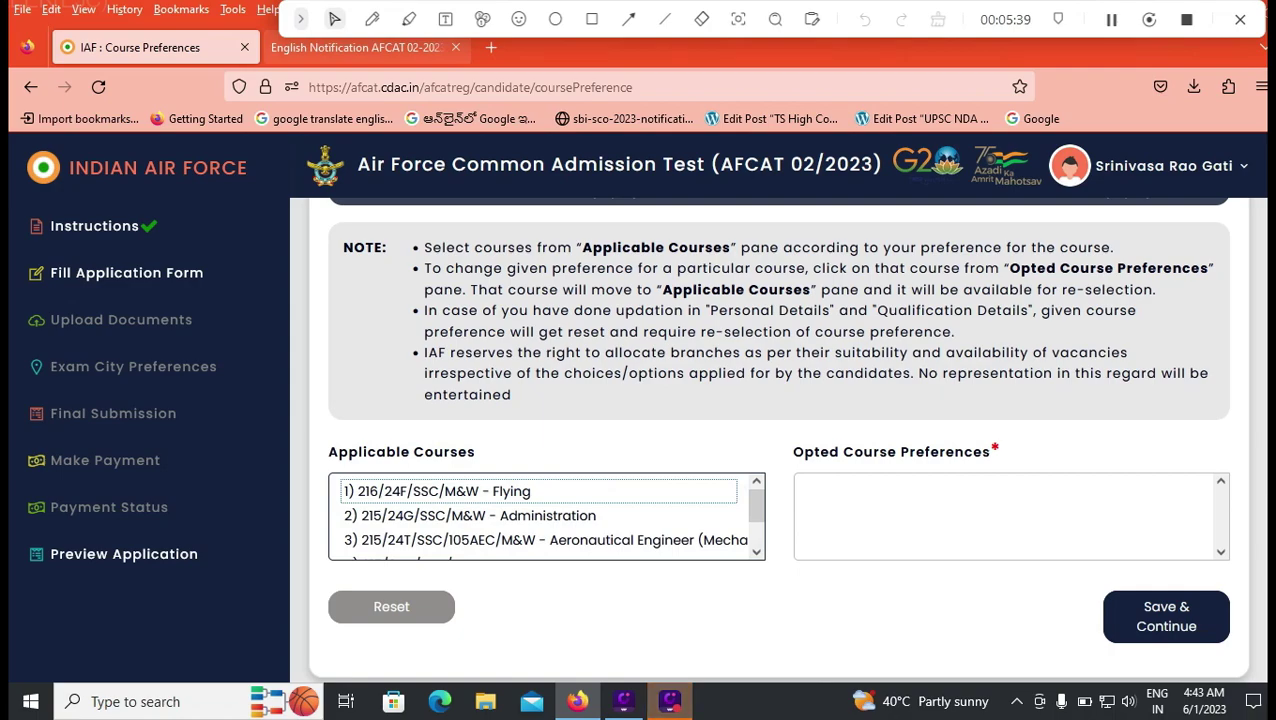
pyautogui.click(357, 48)
pyautogui.scroll(4, 638, 420)
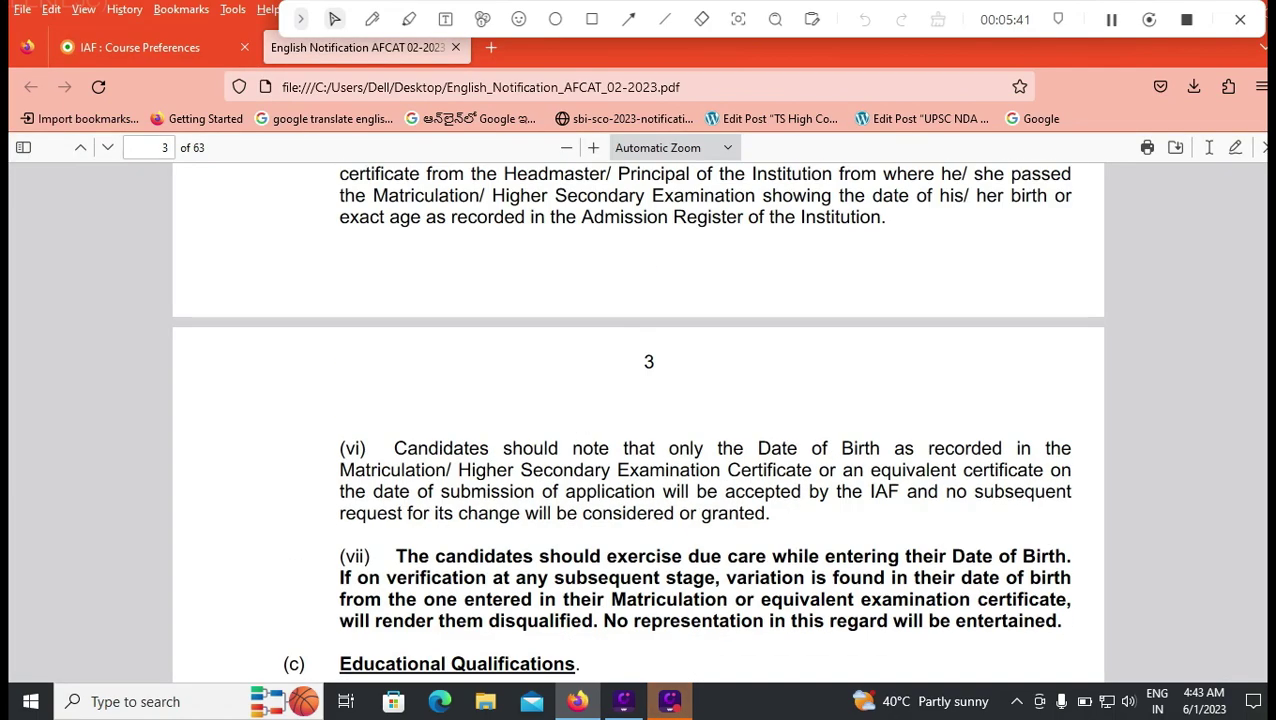
pyautogui.scroll(20, 638, 422)
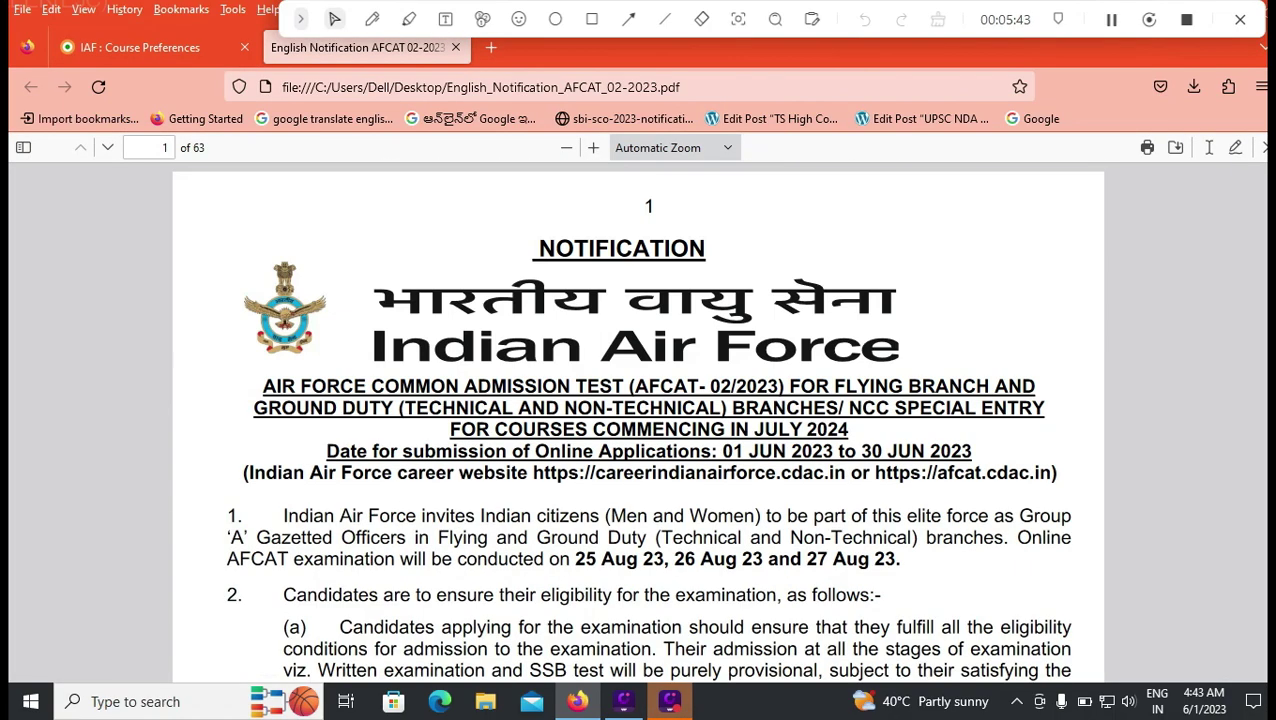
pyautogui.scroll(-10, 638, 420)
pyautogui.scroll(3, 638, 420)
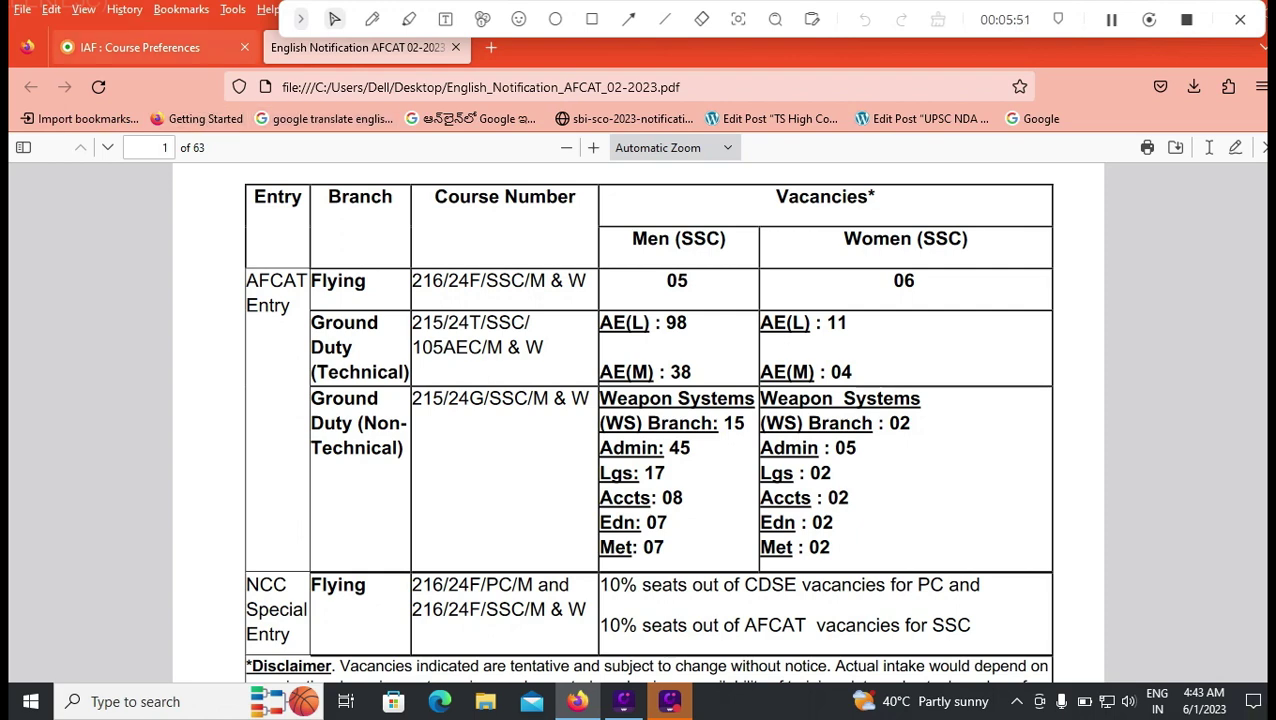
# Return to the application form and opt for Flying, Aeronautical Engineer and Logistics as course preferences, in that order
pyautogui.click(140, 48)
pyautogui.click(468, 491)
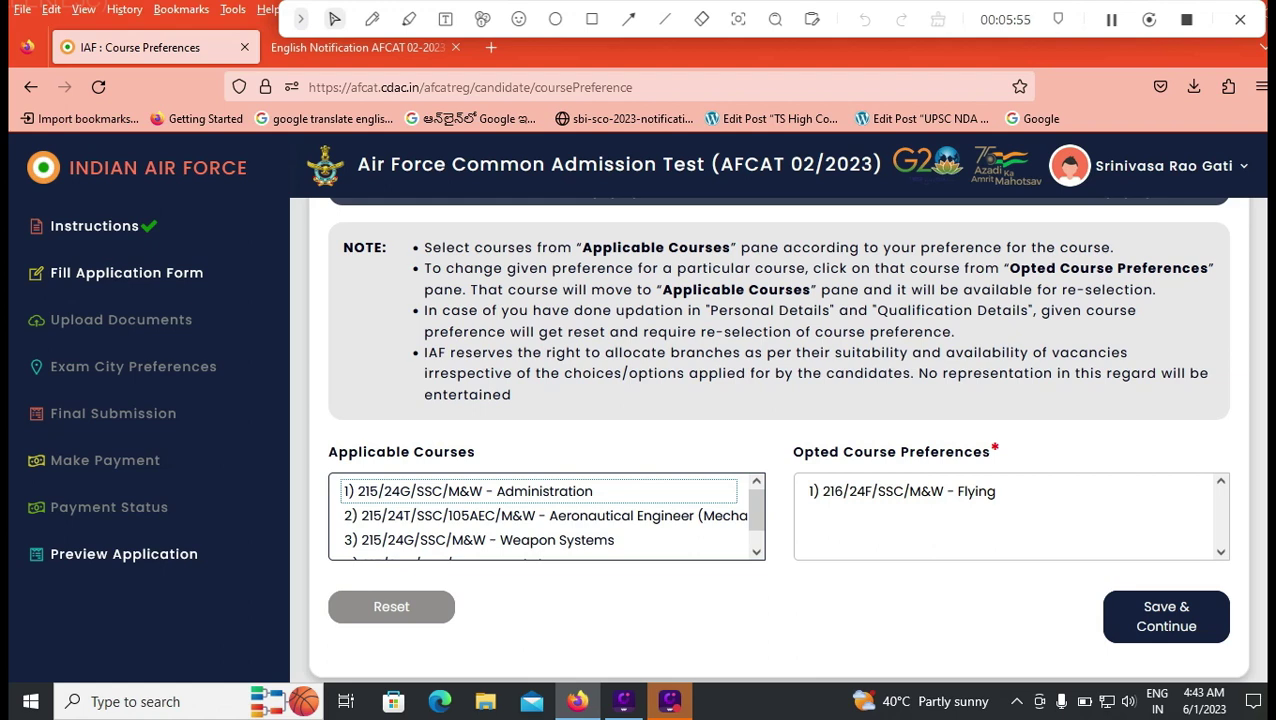
pyautogui.click(545, 515)
pyautogui.click(480, 540)
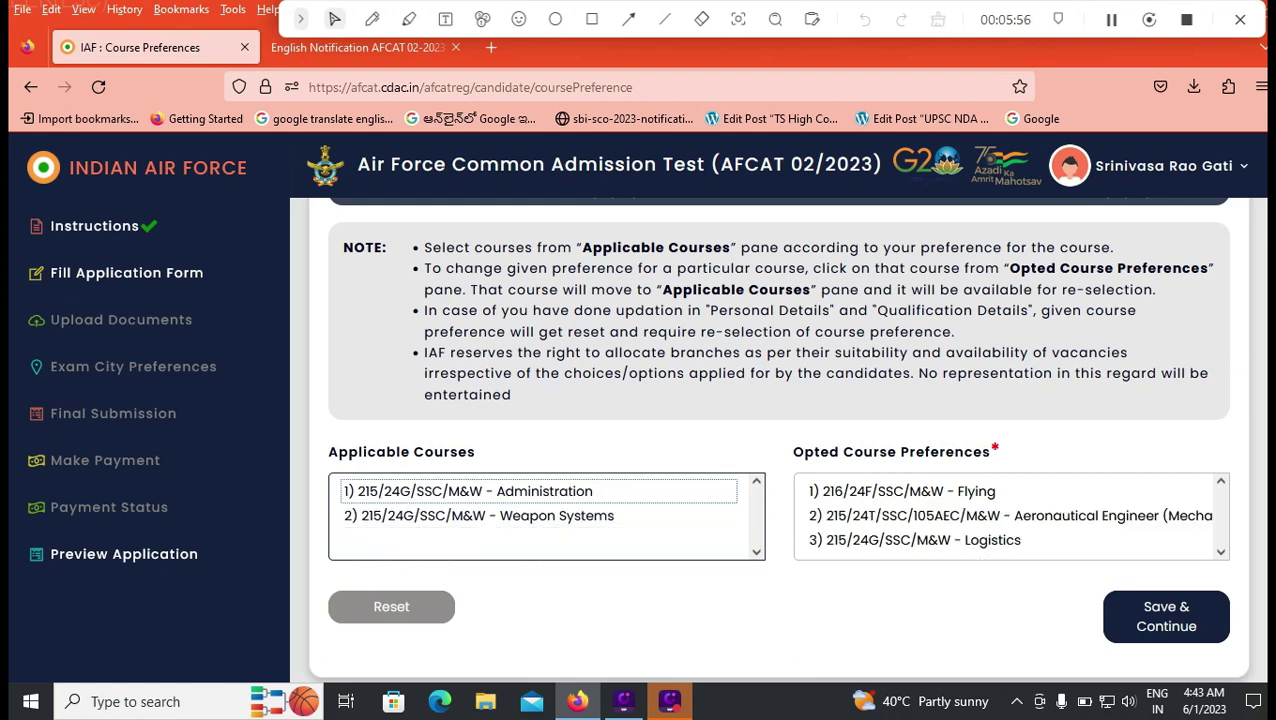
# Remove the opted course preferences, and try opting for and withdrawing Weapon Systems and Flying
pyautogui.click(1010, 515)
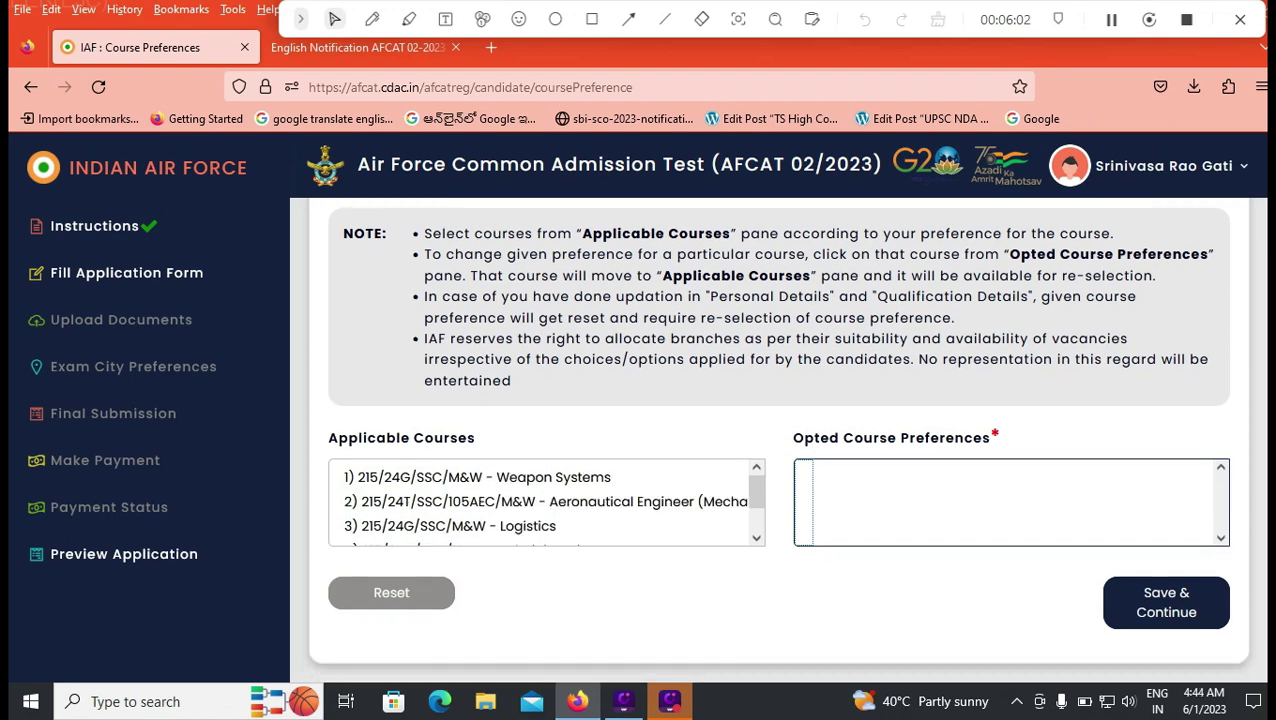
pyautogui.click(484, 477)
pyautogui.click(942, 477)
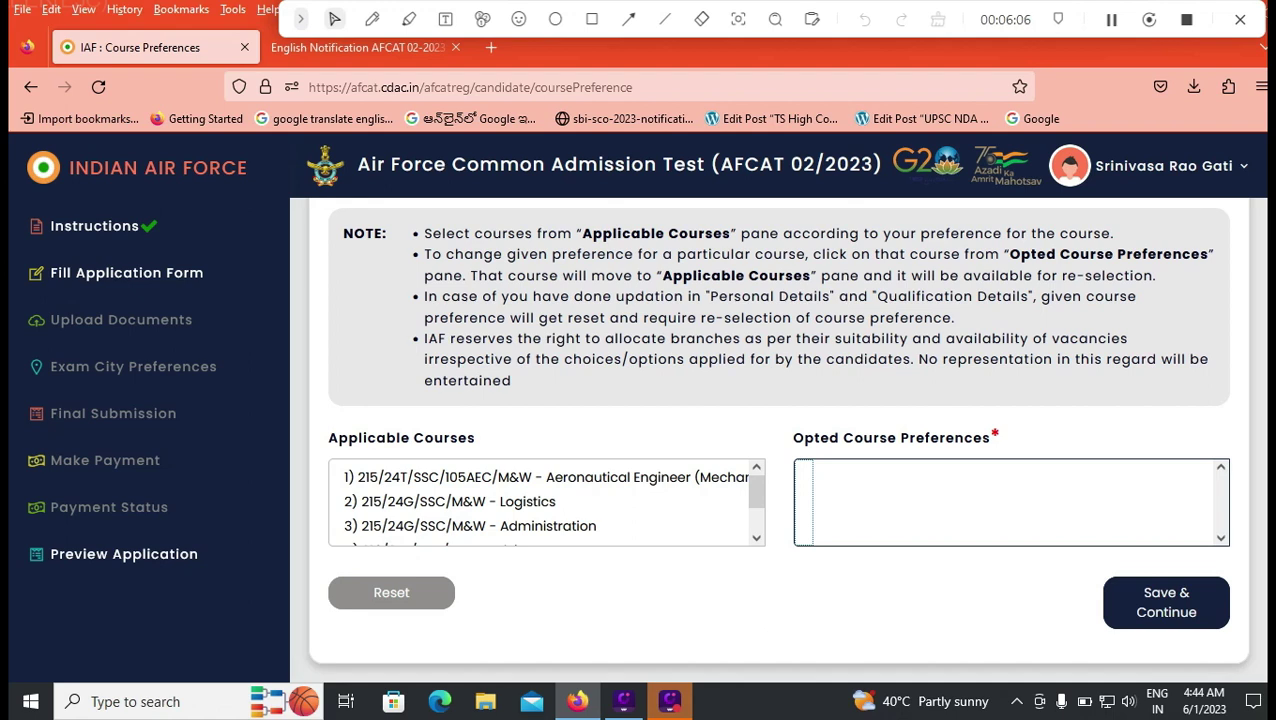
pyautogui.scroll(-5, 547, 502)
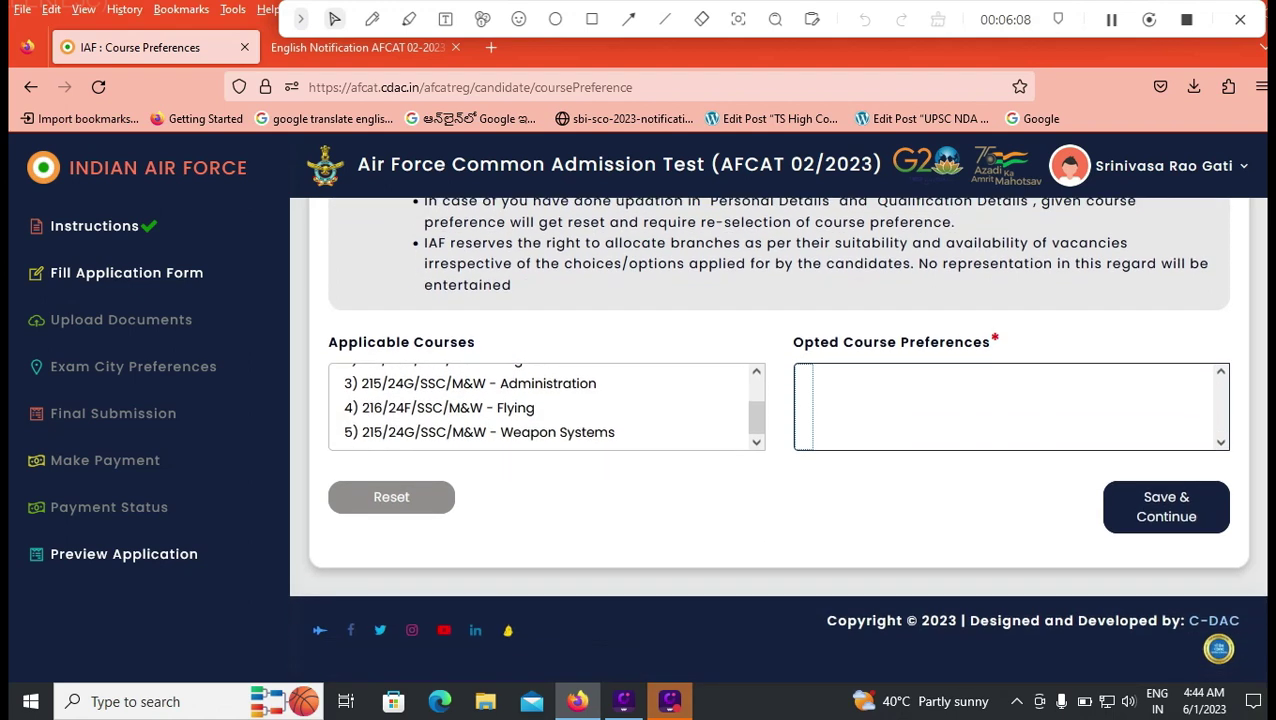
pyautogui.doubleClick(448, 407)
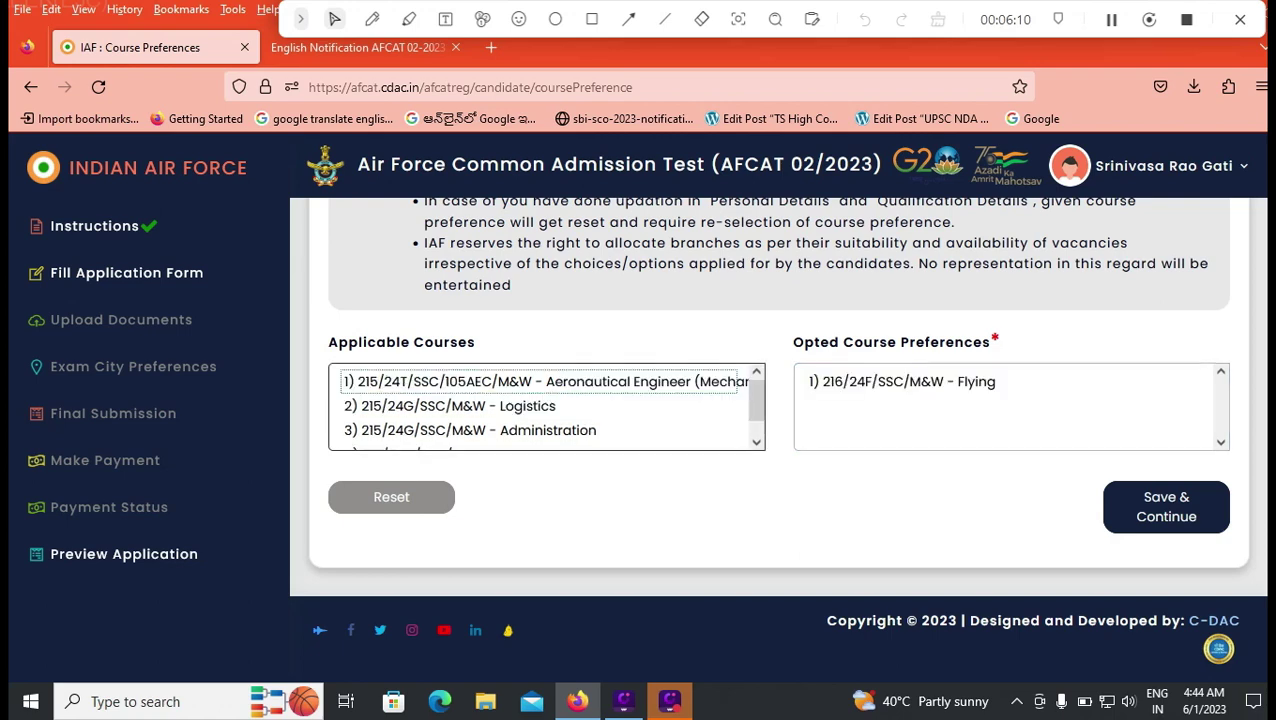
pyautogui.doubleClick(902, 382)
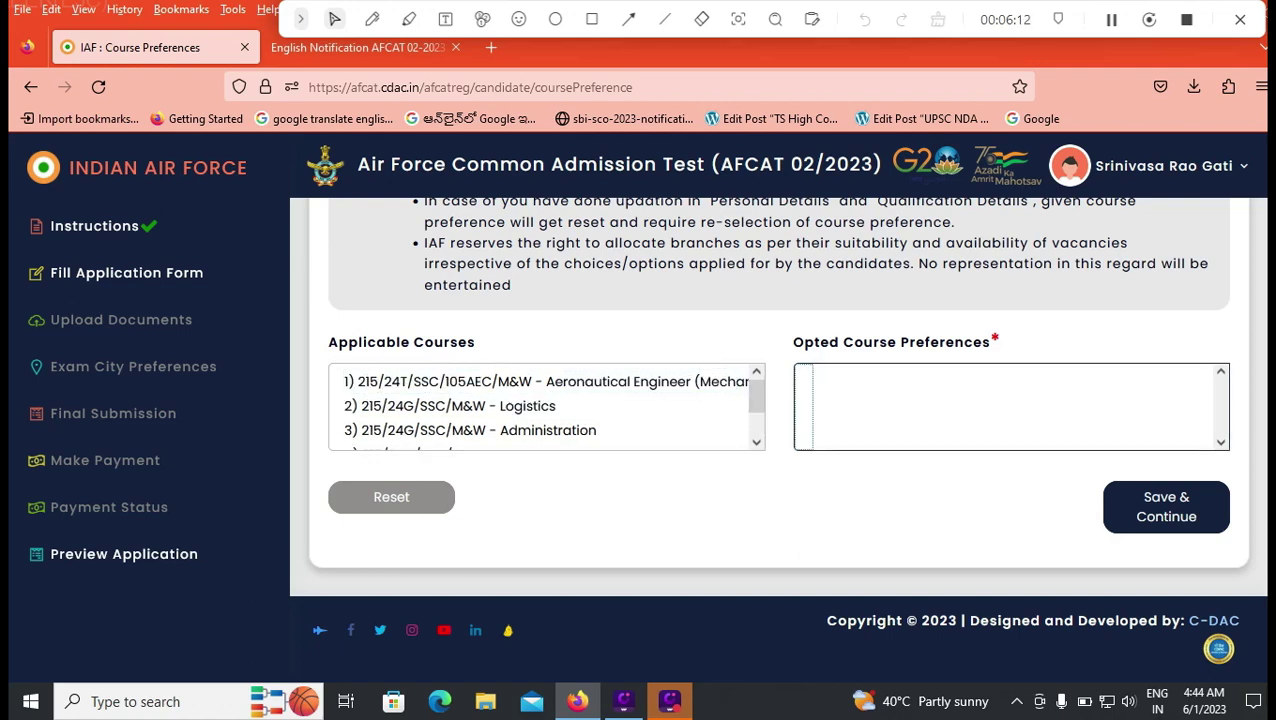
# Opt for all applicable courses, with Logistics, Flying and Administration as the first three, and save the course preferences
pyautogui.scroll(2, 778, 400)
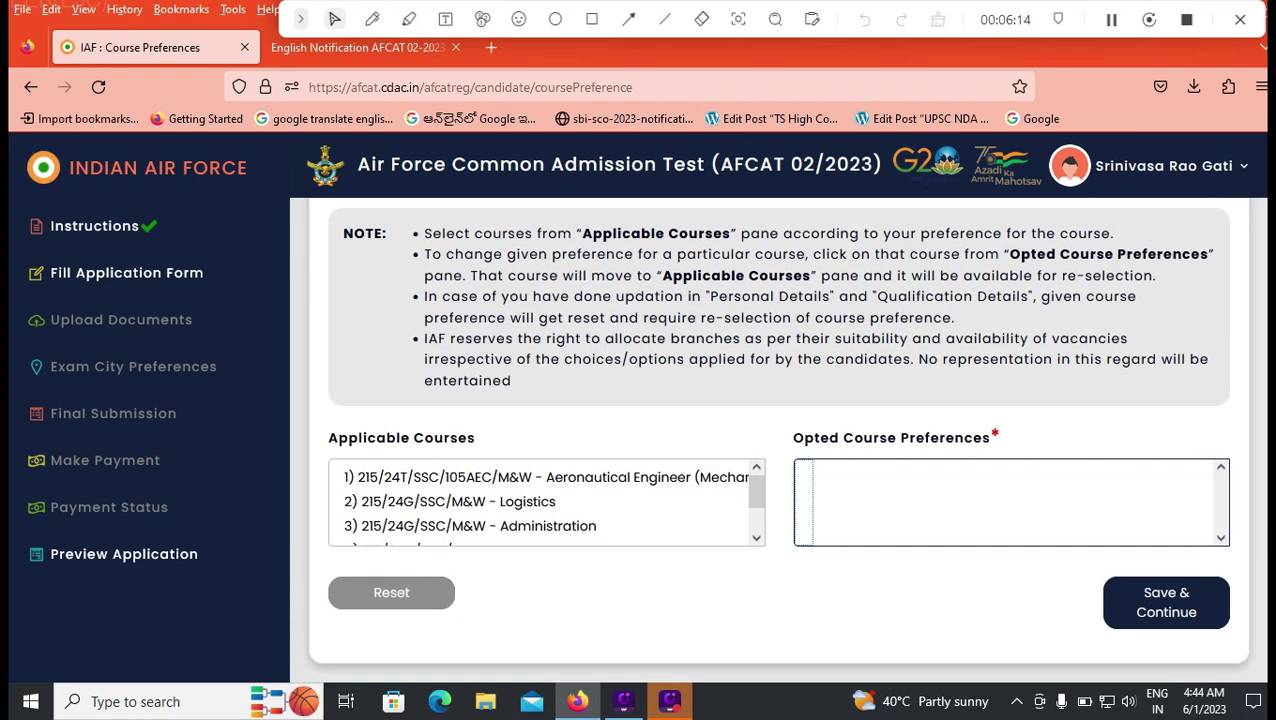
pyautogui.doubleClick(478, 525)
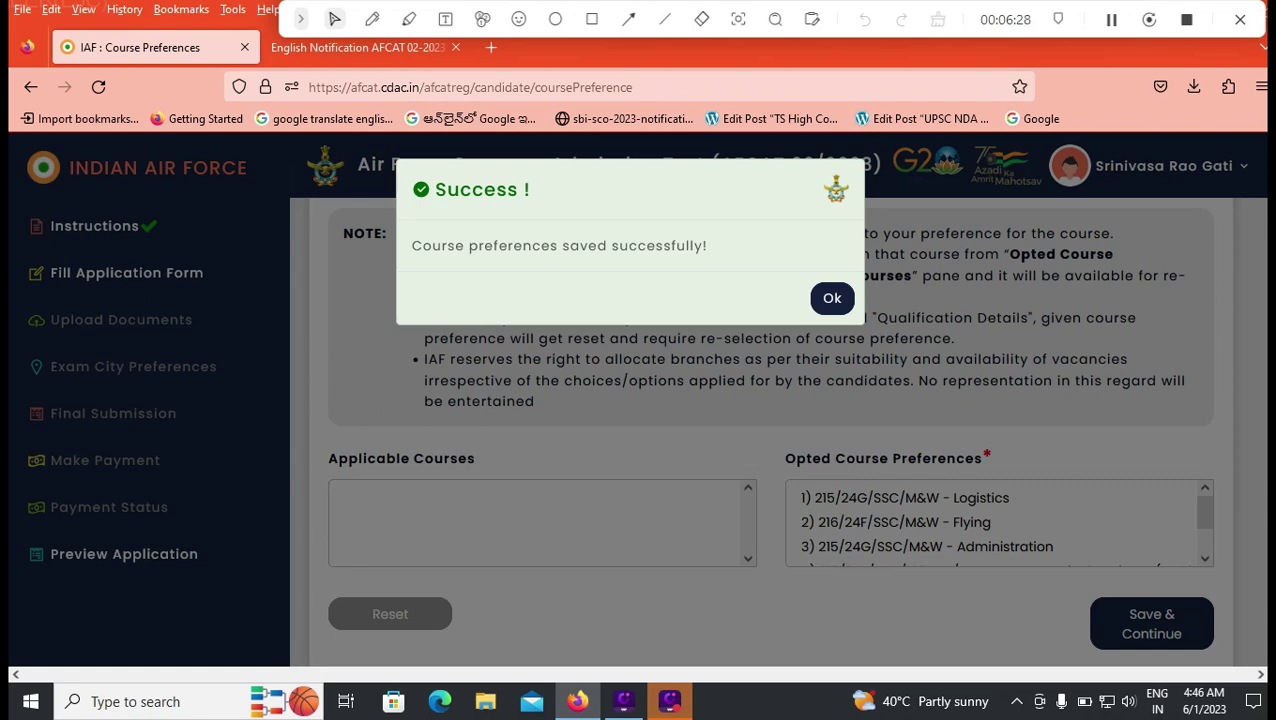
pyautogui.press('Return')
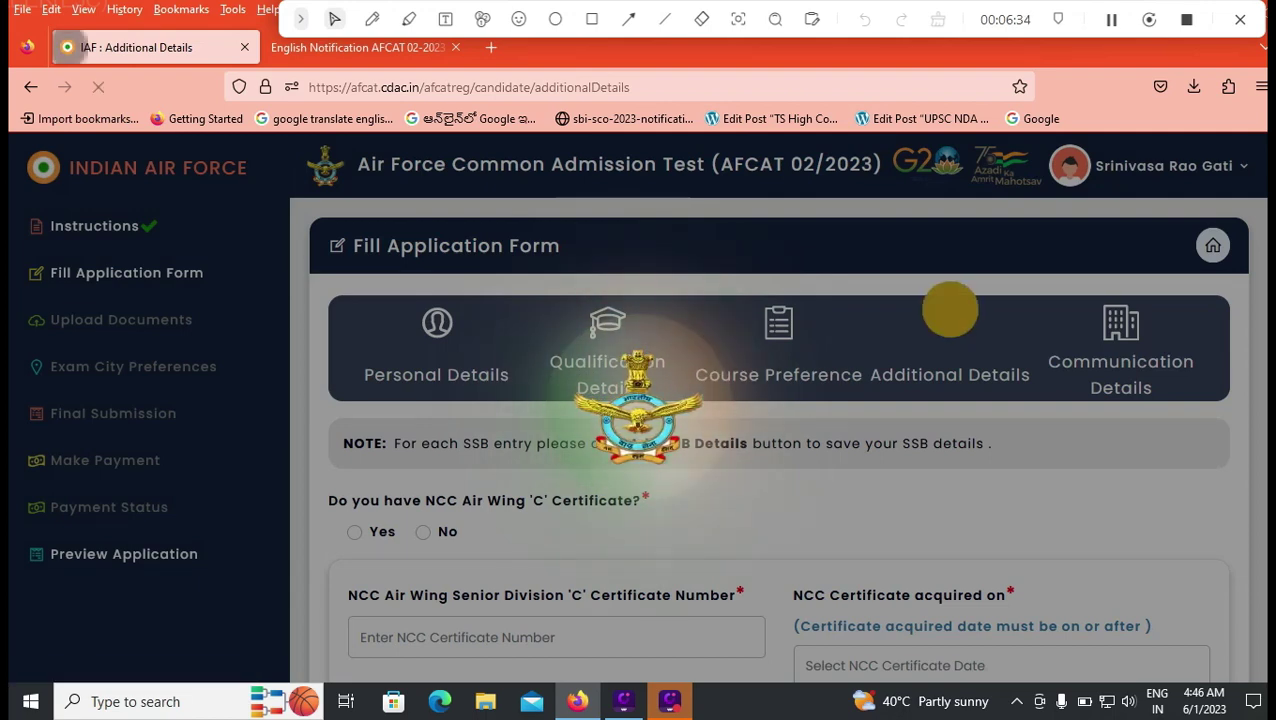
# Answer No to the NCC certificate, AFSB/SSB and GATE questions and set the source of the opening to News Paper
pyautogui.scroll(-2, 777, 440)
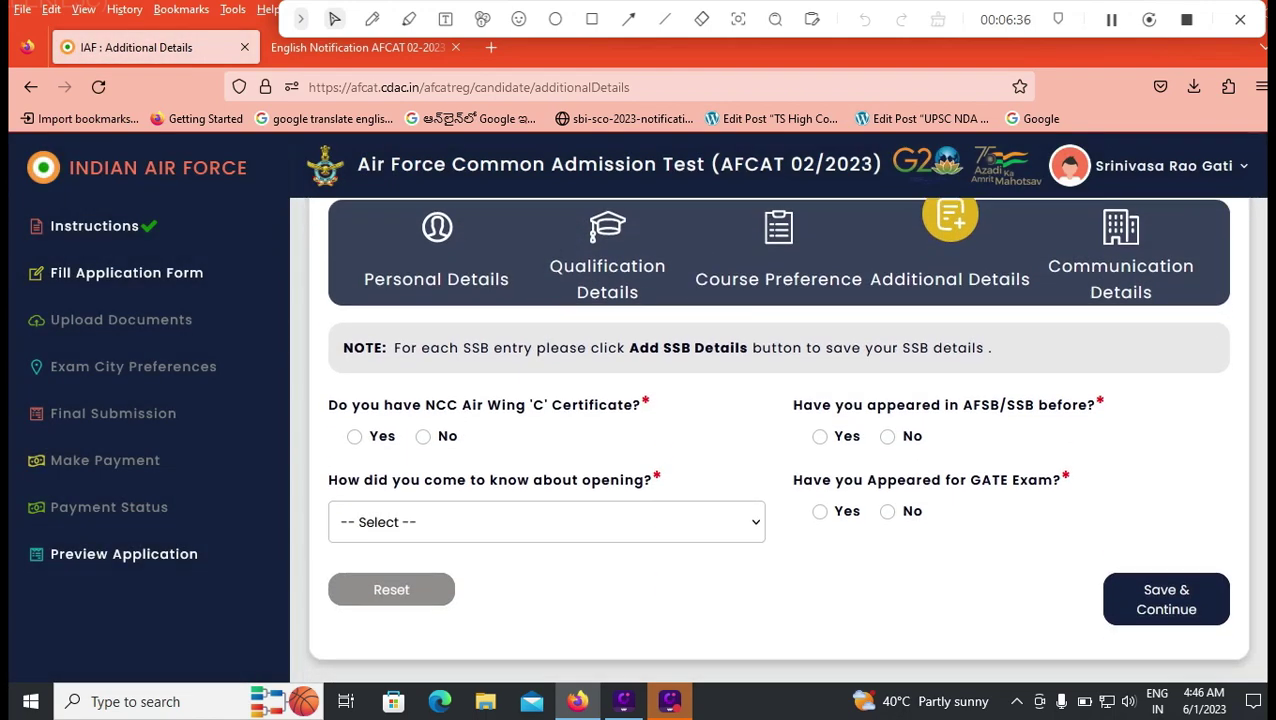
pyautogui.click(423, 436)
pyautogui.click(887, 436)
pyautogui.click(546, 521)
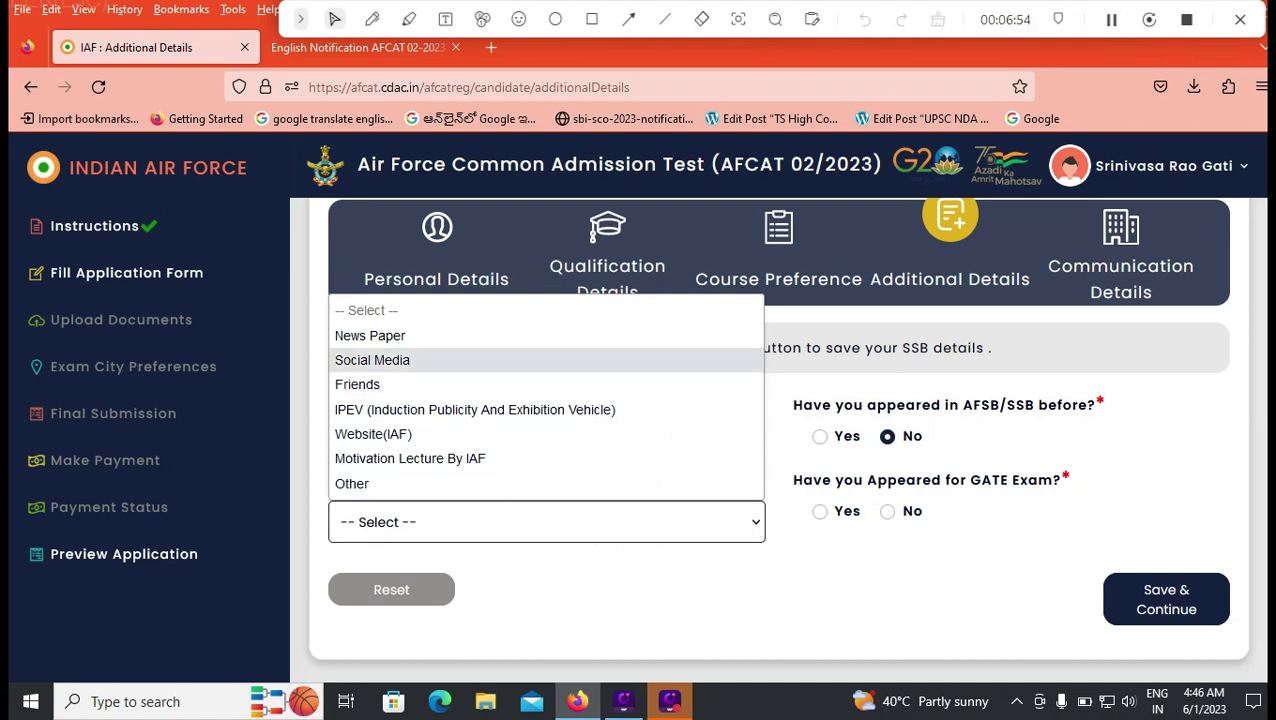
pyautogui.click(370, 335)
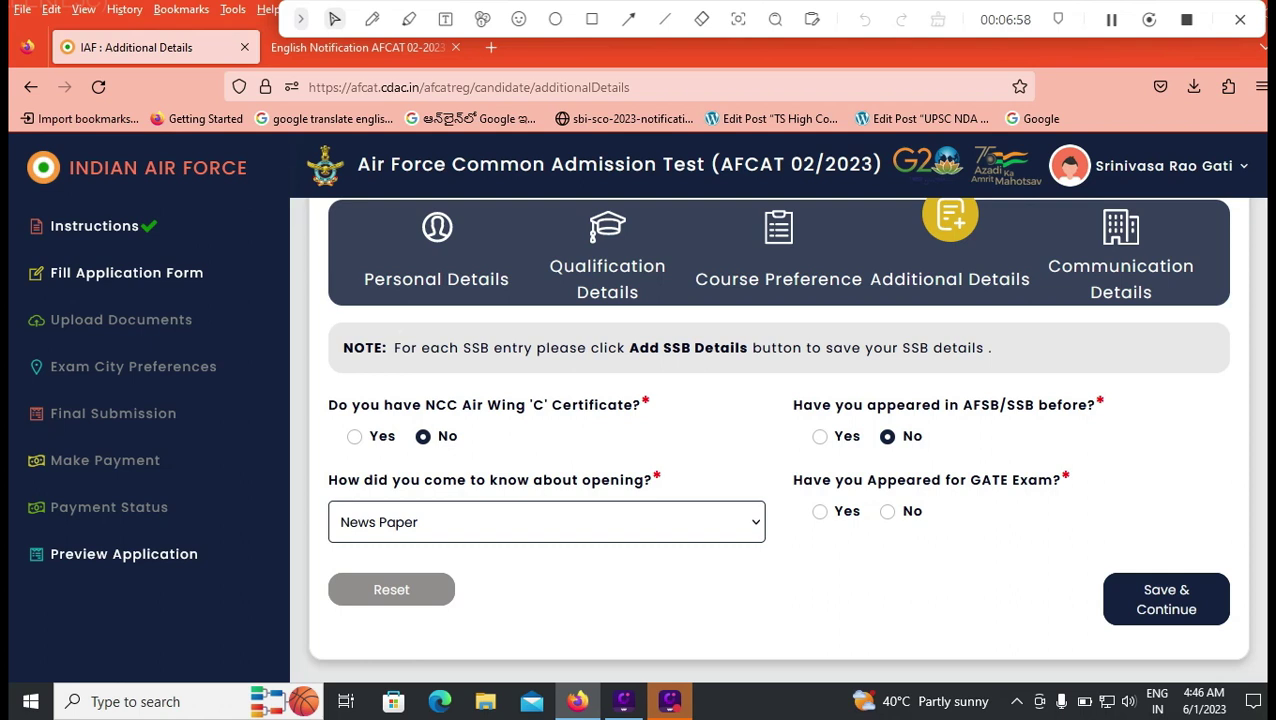
pyautogui.click(887, 511)
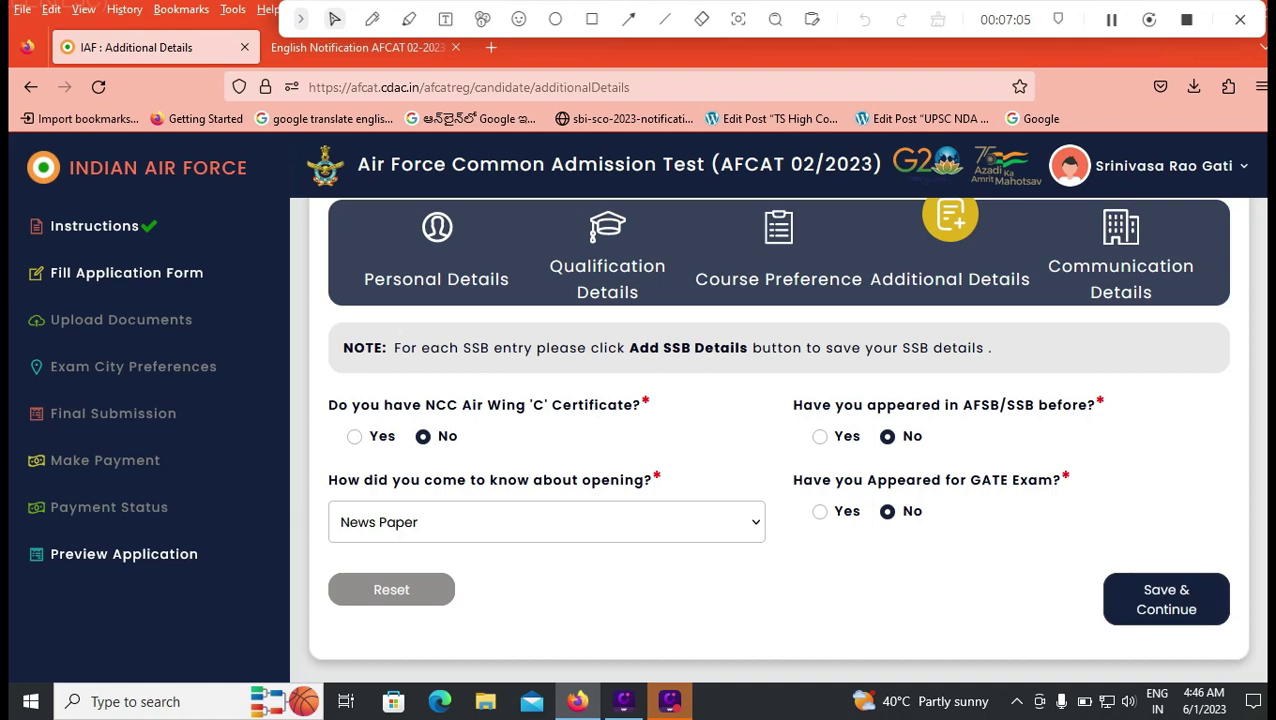
# Save the additional details and set the permanent address state to ANDHRA PRADESH
pyautogui.click(1166, 600)
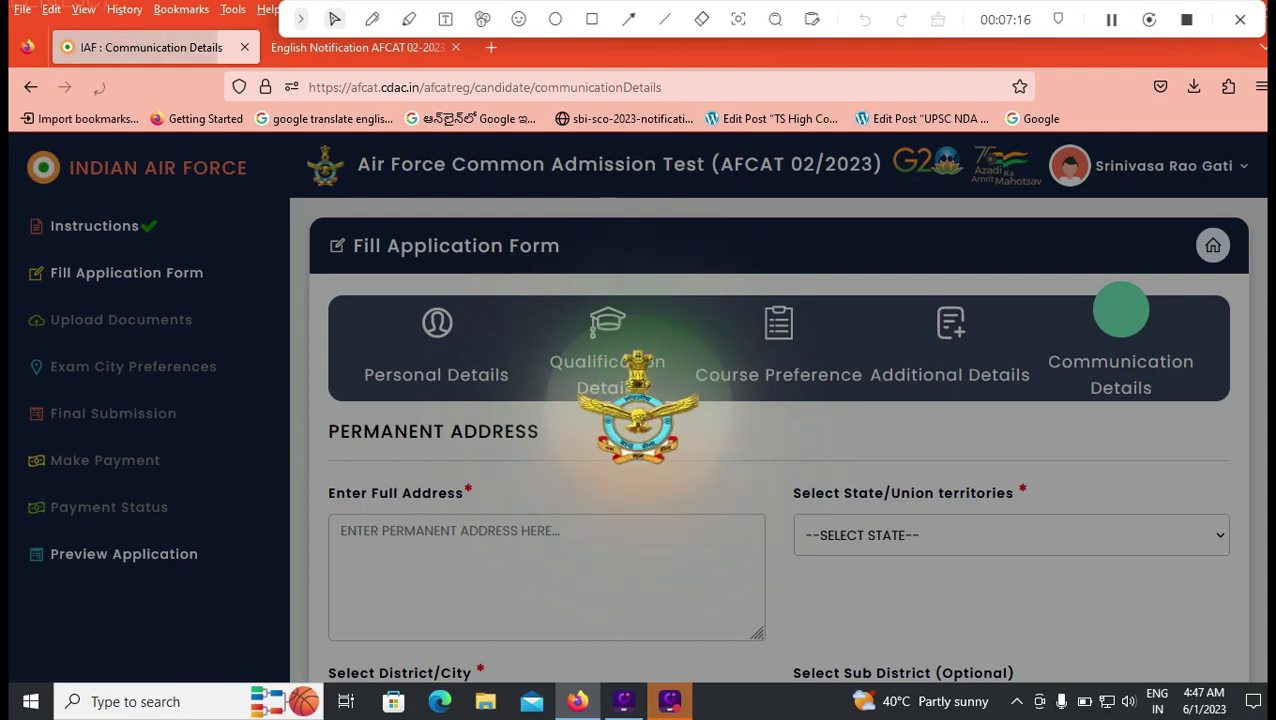
pyautogui.scroll(-2, 780, 430)
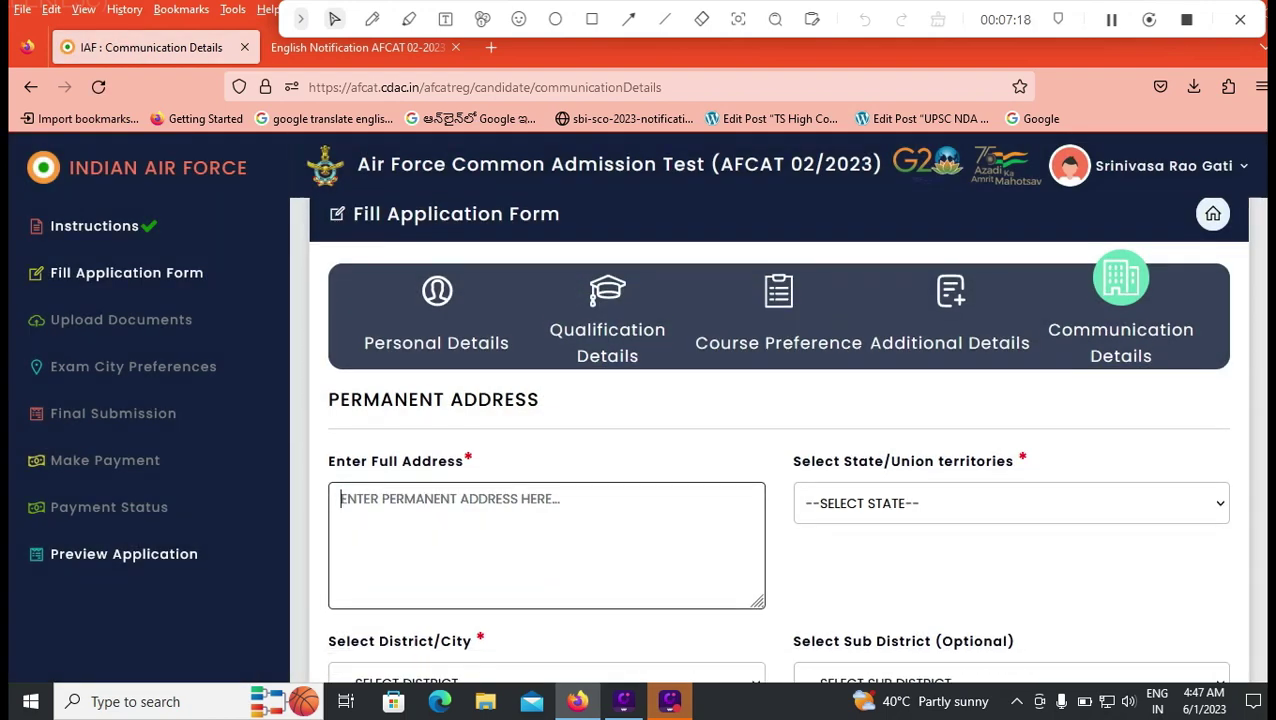
pyautogui.click(1010, 439)
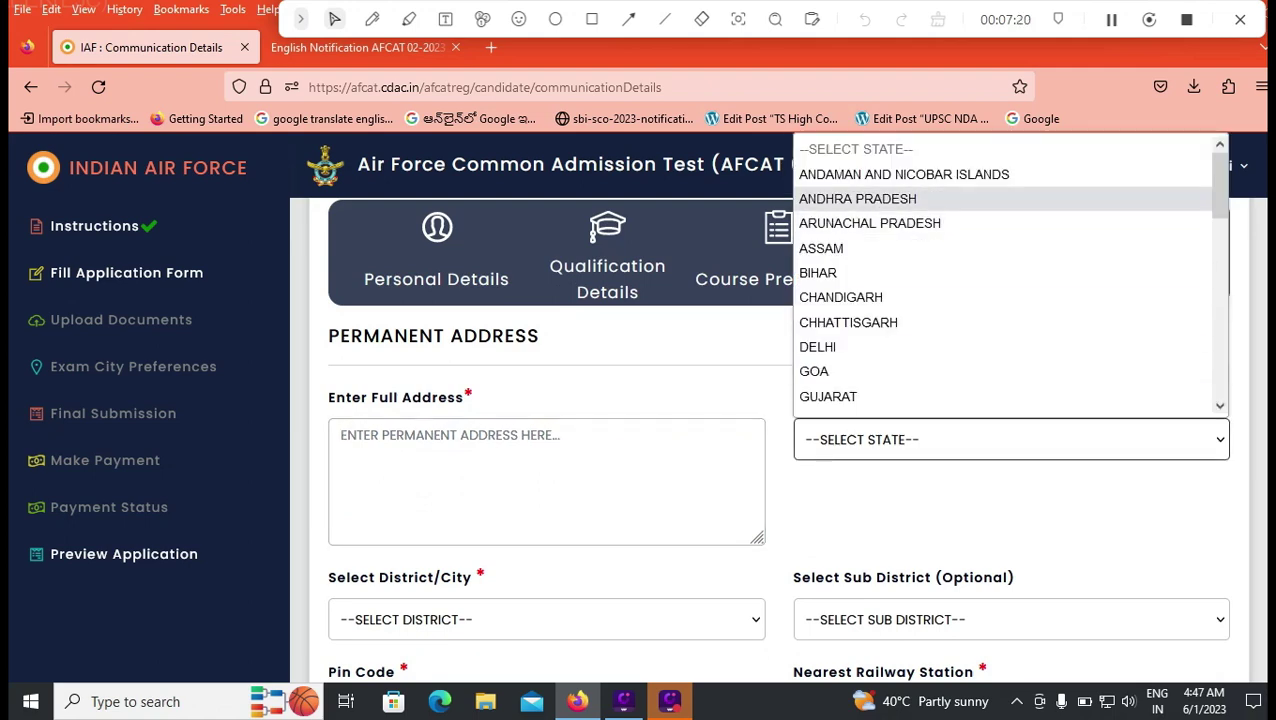
pyautogui.click(940, 198)
# Set the permanent address district to CHITTOOR and look through the available sub-district options without choosing one
pyautogui.scroll(-4, 780, 440)
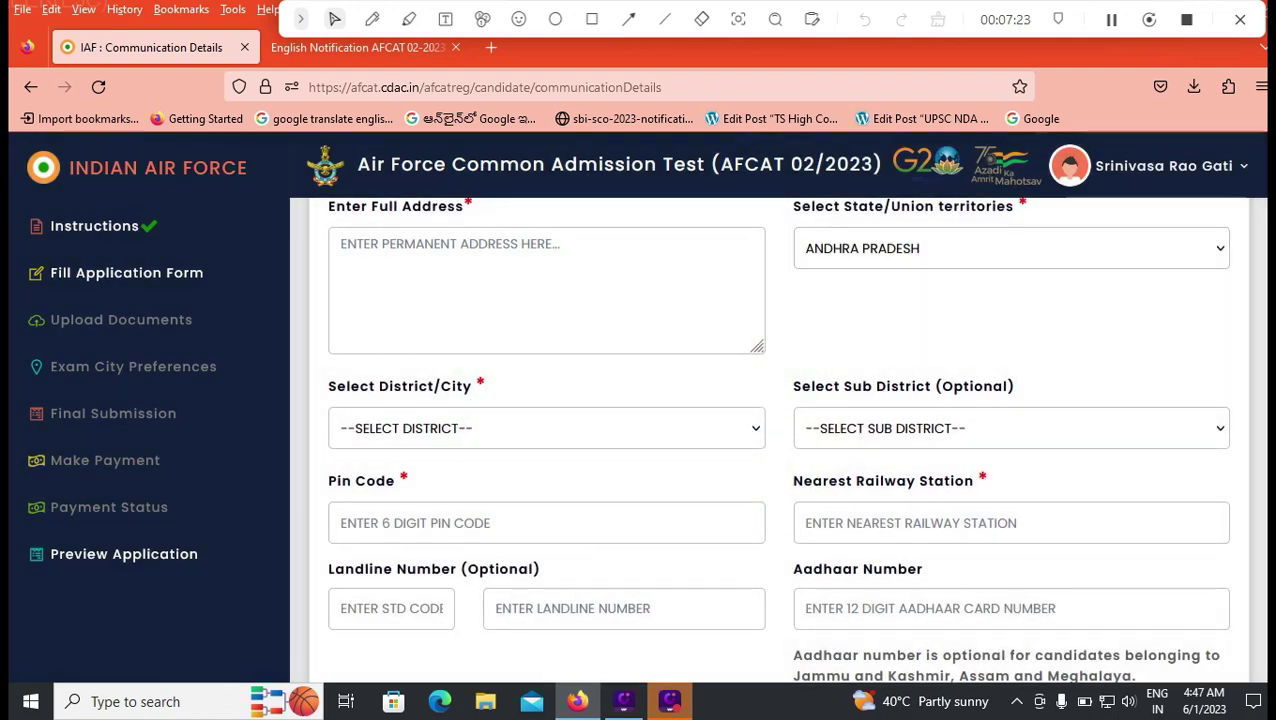
pyautogui.click(547, 428)
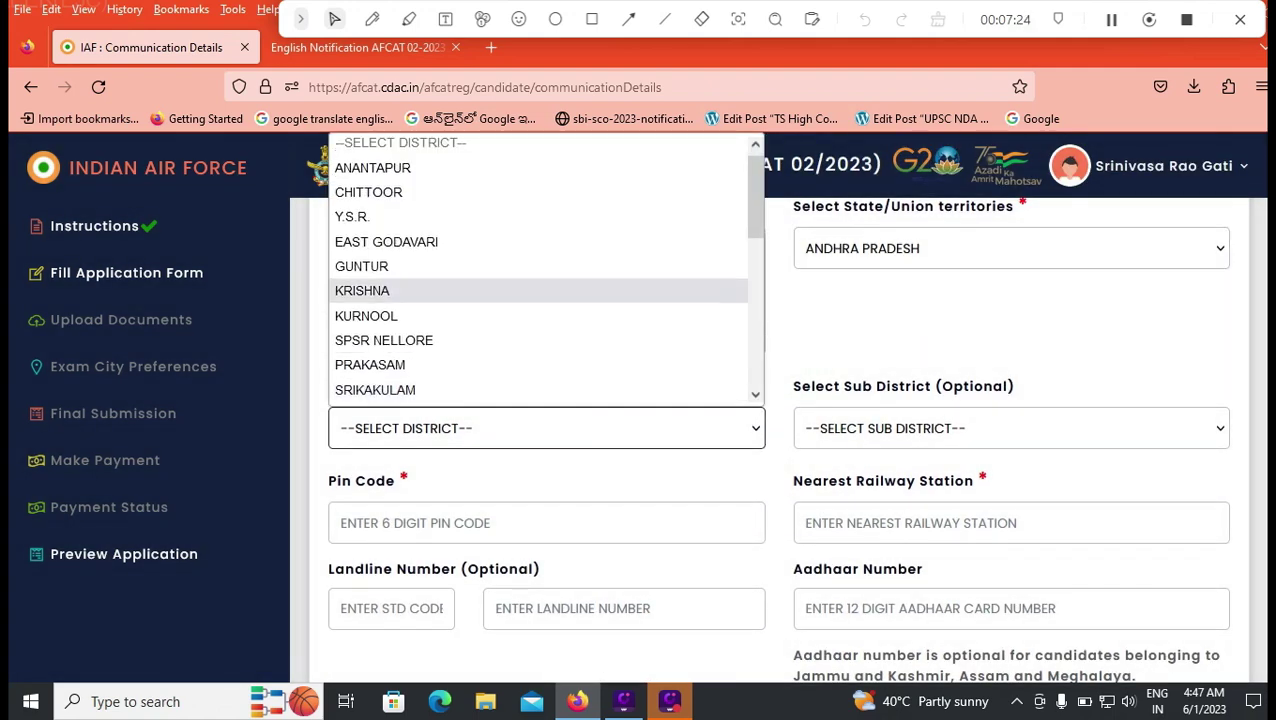
pyautogui.click(860, 320)
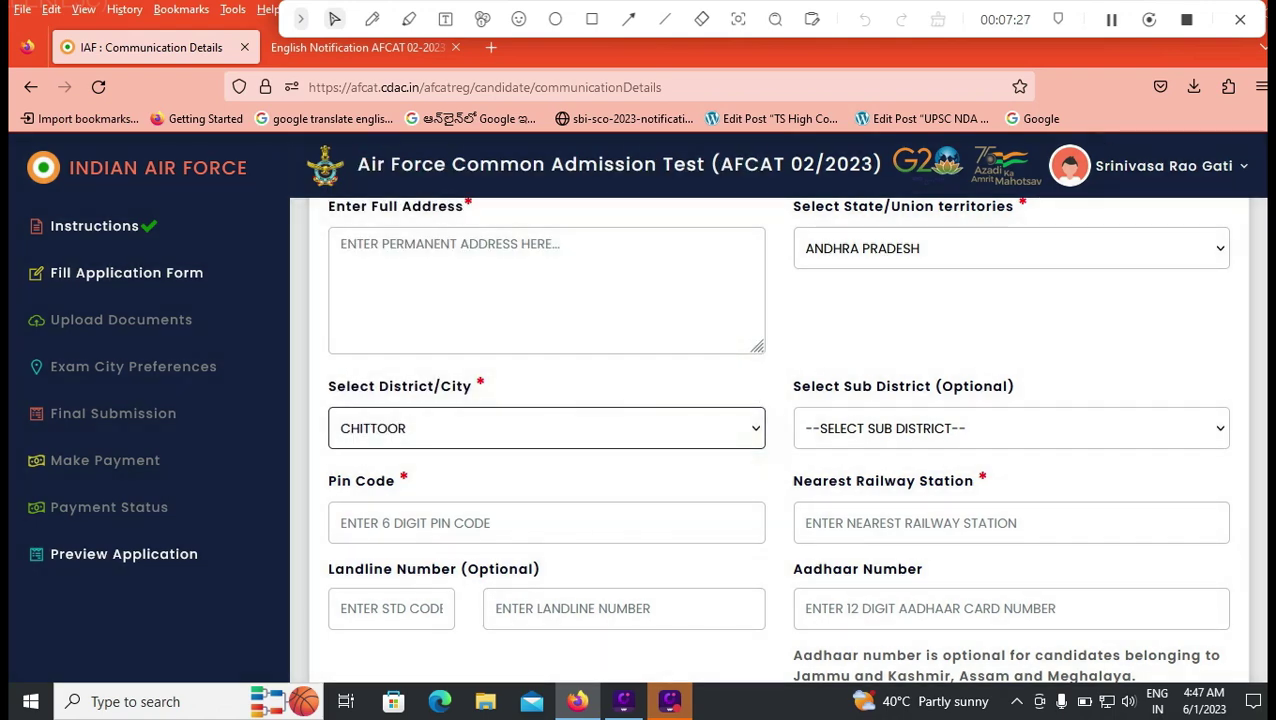
pyautogui.click(1010, 428)
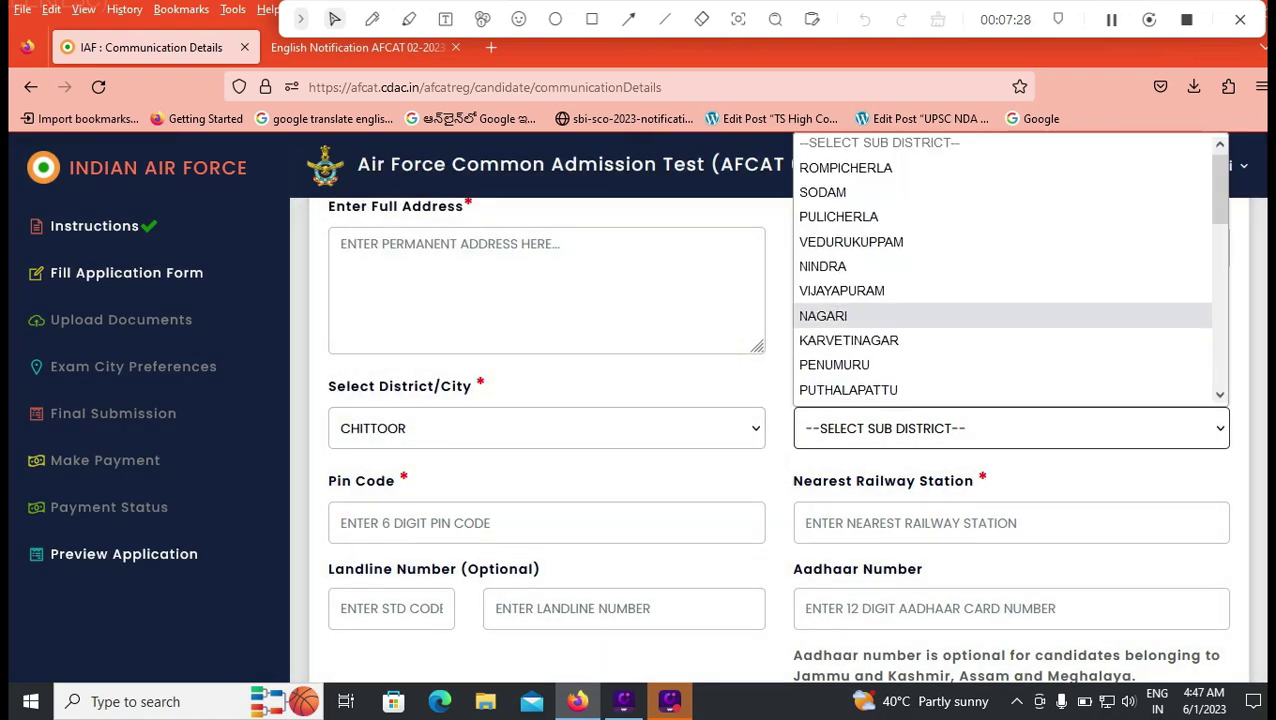
pyautogui.scroll(-2, 850, 322)
pyautogui.scroll(-5, 1010, 265)
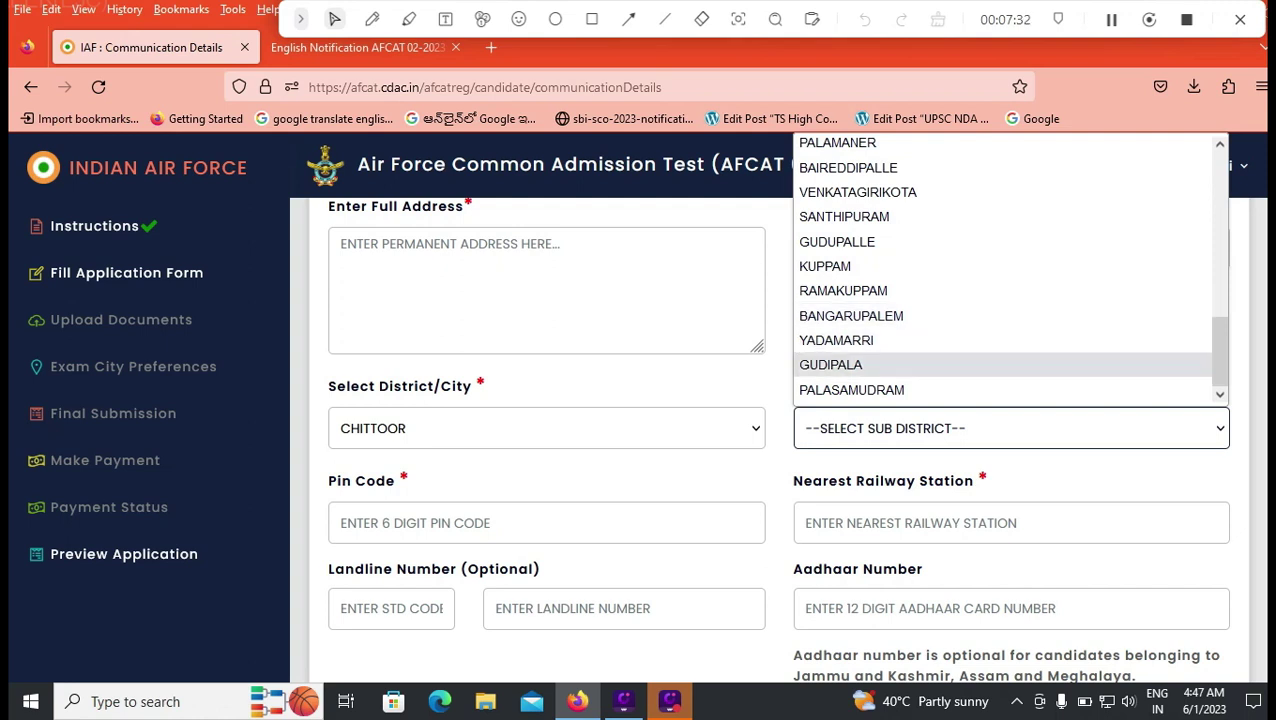
pyautogui.press('Escape')
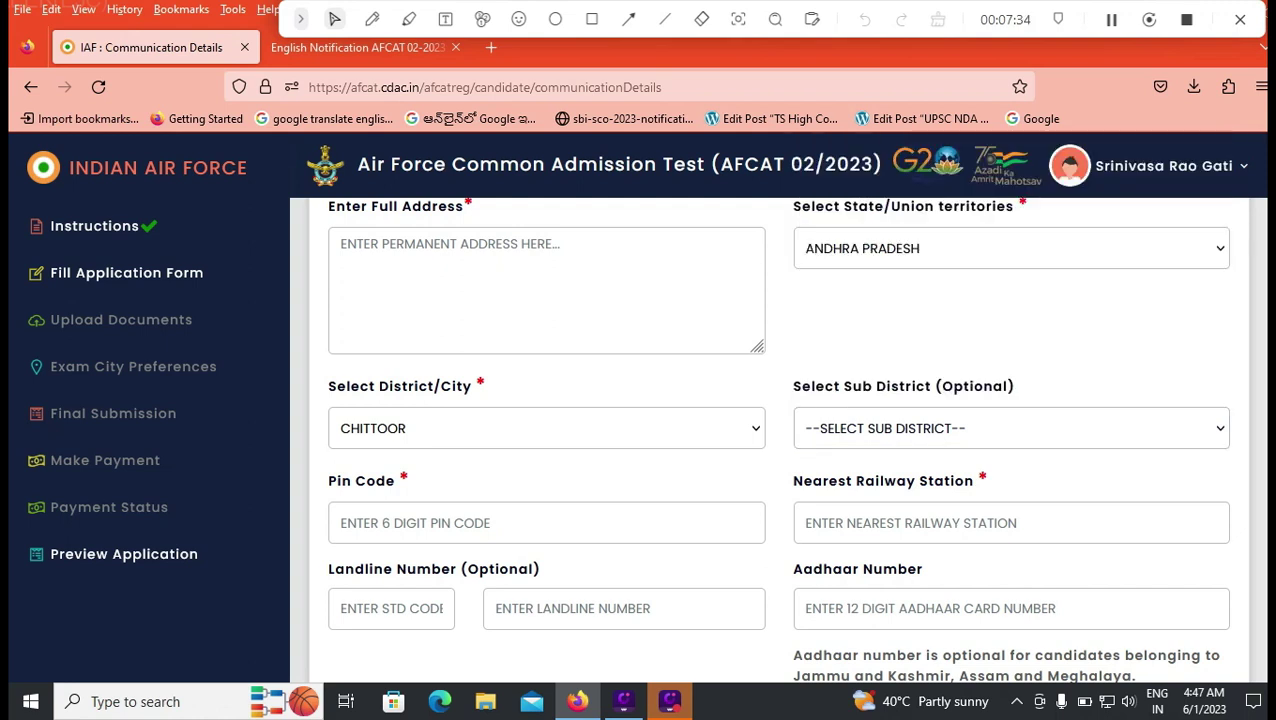
# Mark the permanent address as the same as the correspondence address and review the rest of the communication details
pyautogui.scroll(-2, 776, 440)
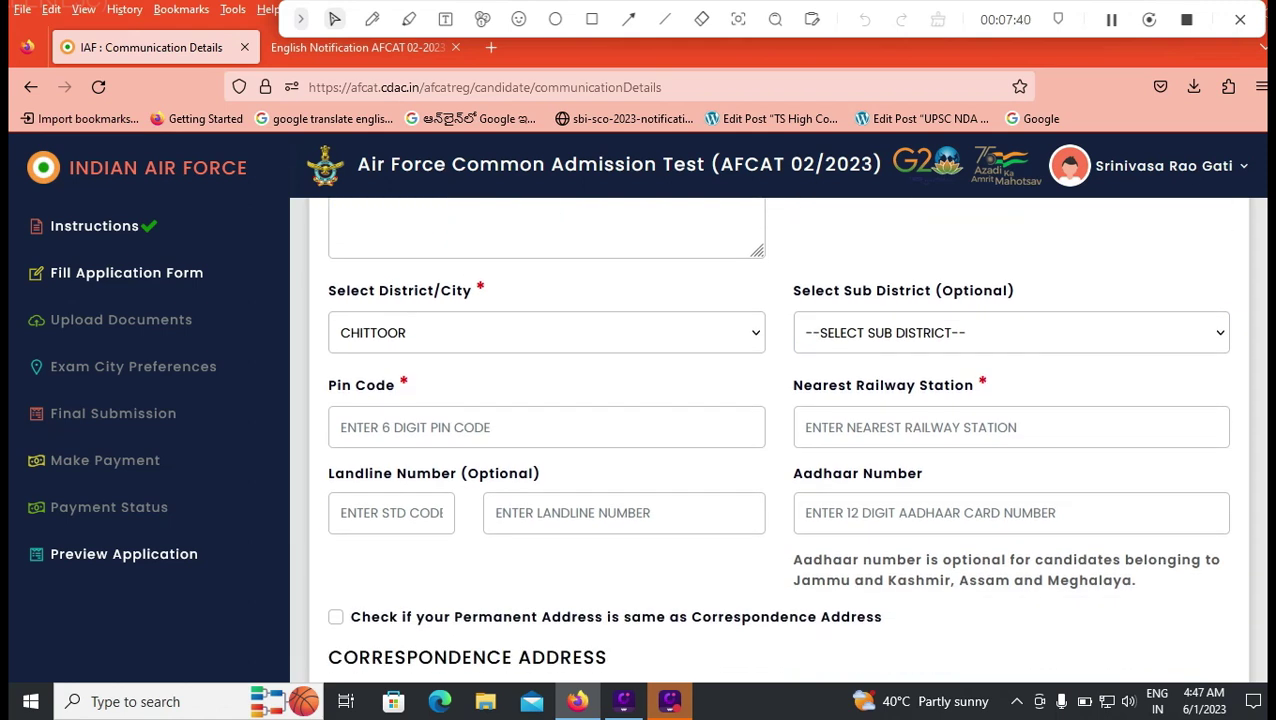
pyautogui.scroll(-2, 776, 440)
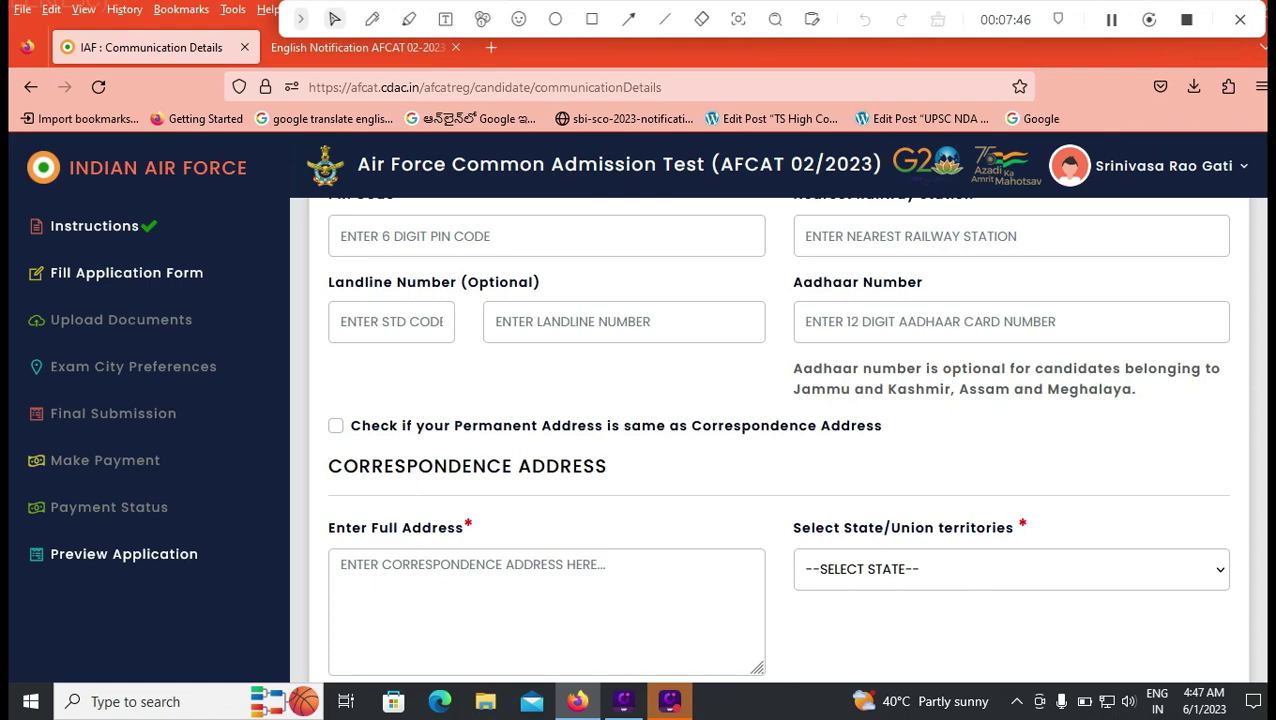
pyautogui.click(336, 425)
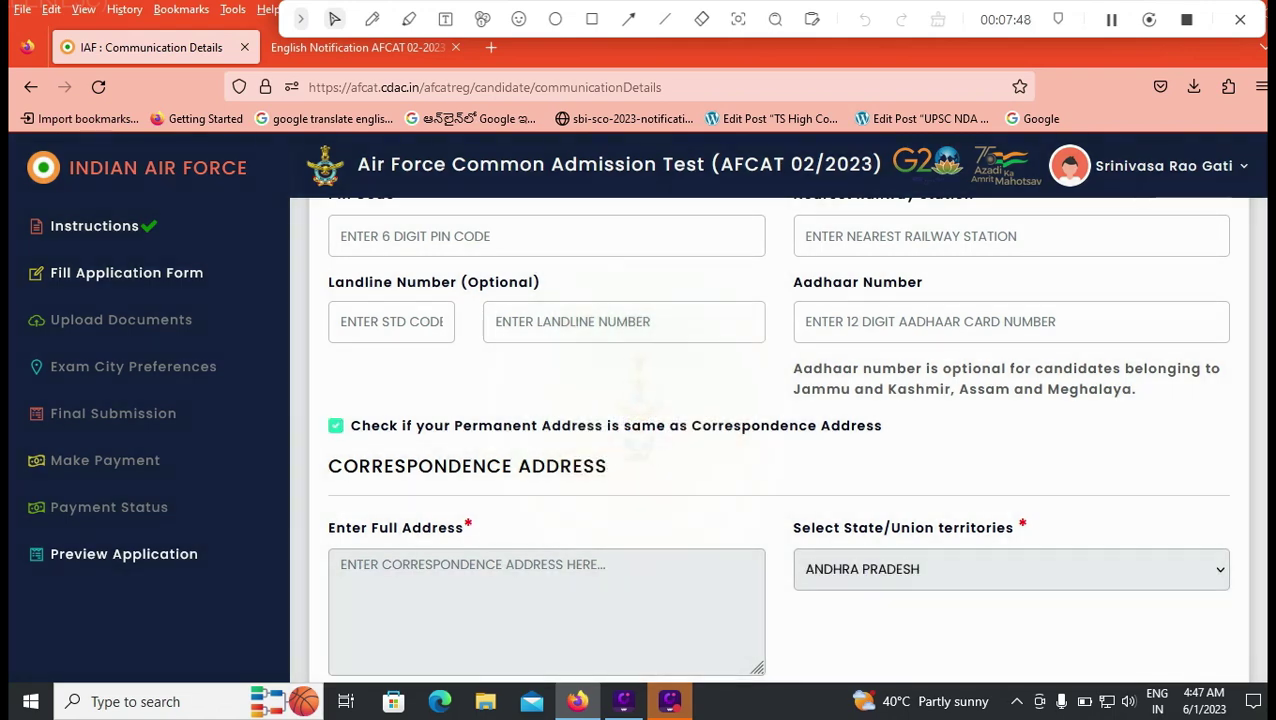
pyautogui.scroll(-3, 336, 425)
pyautogui.scroll(-4, 778, 435)
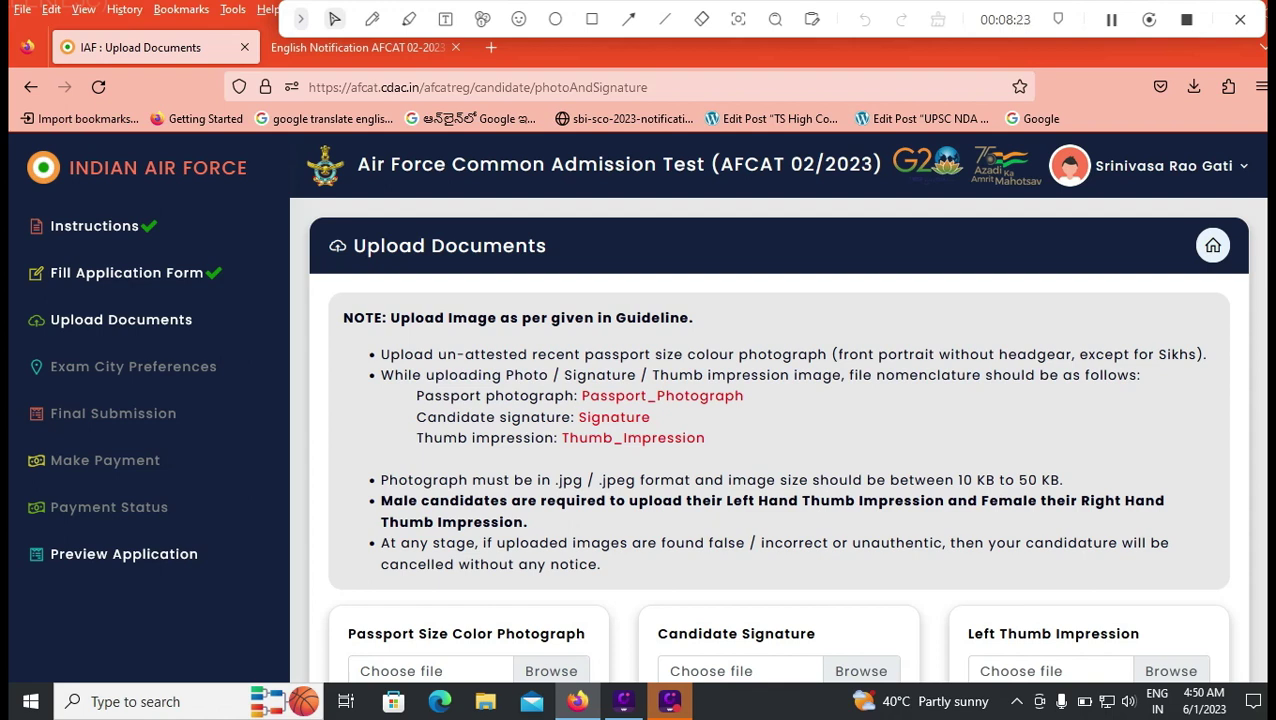
# Review the document upload fields, enter TIRUPATI as the declaration place and accept the candidate's declaration
pyautogui.scroll(-3, 778, 440)
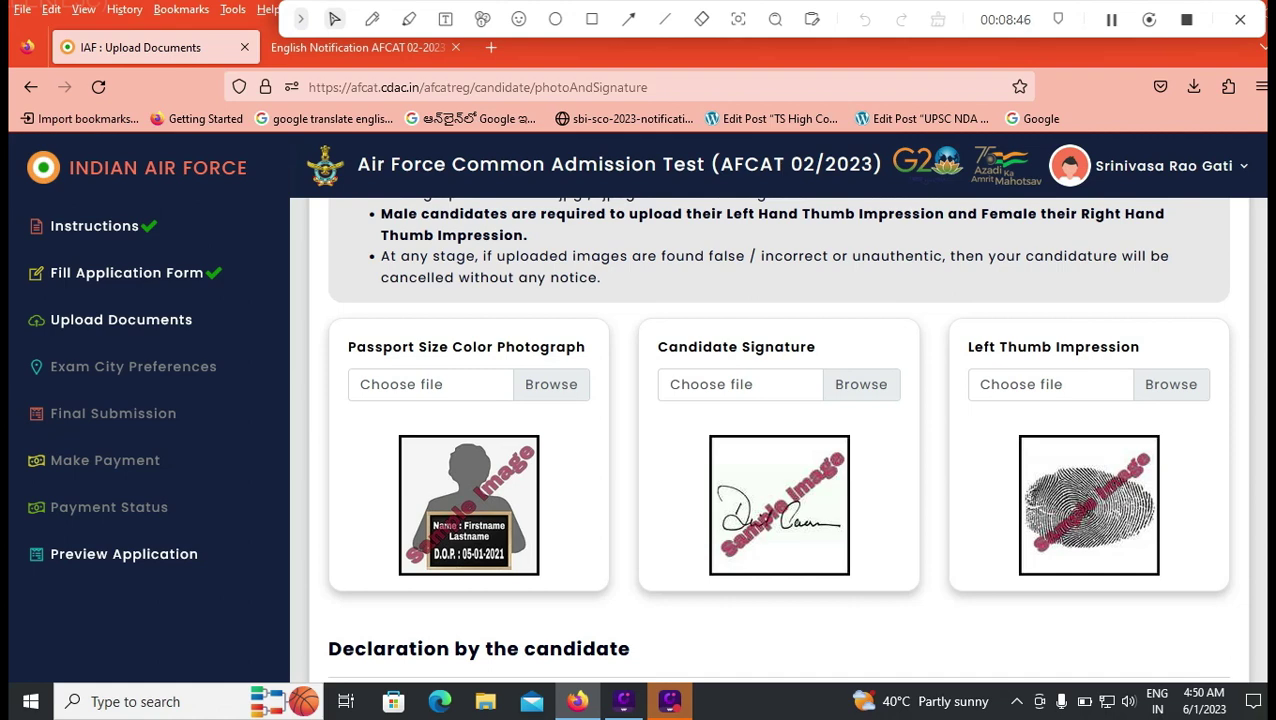
pyautogui.scroll(-2, 770, 430)
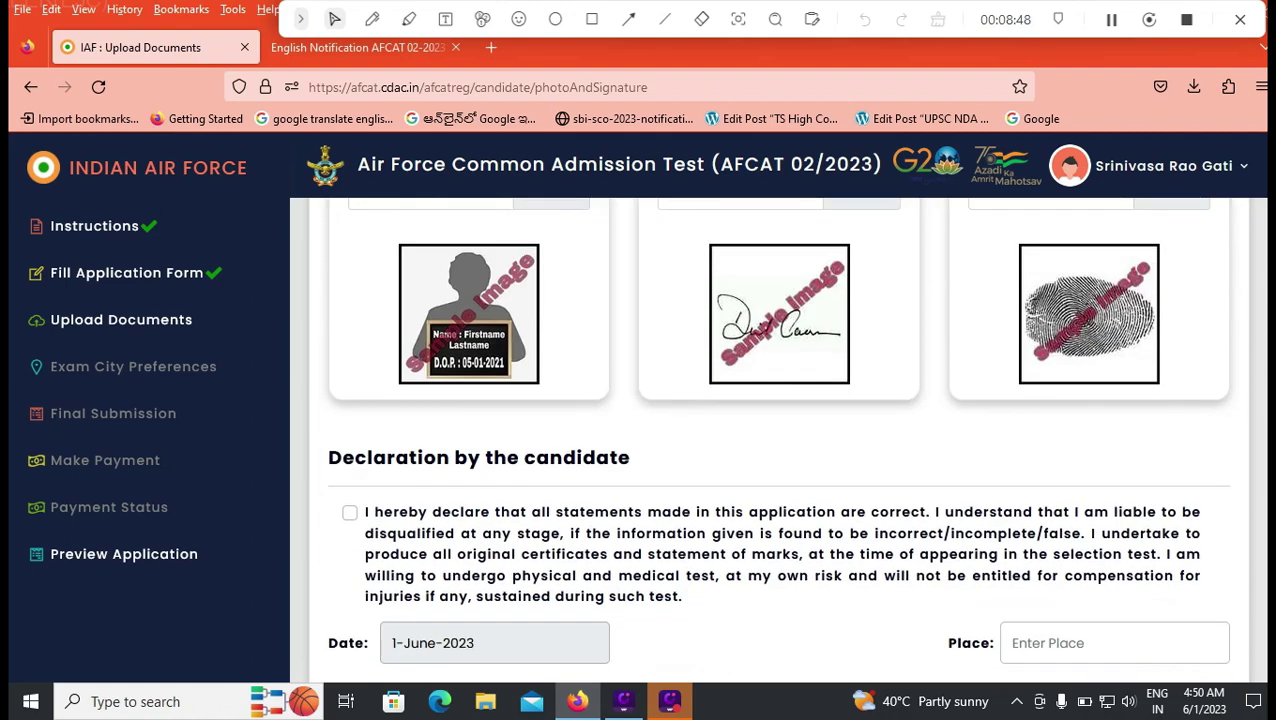
pyautogui.scroll(-2, 770, 430)
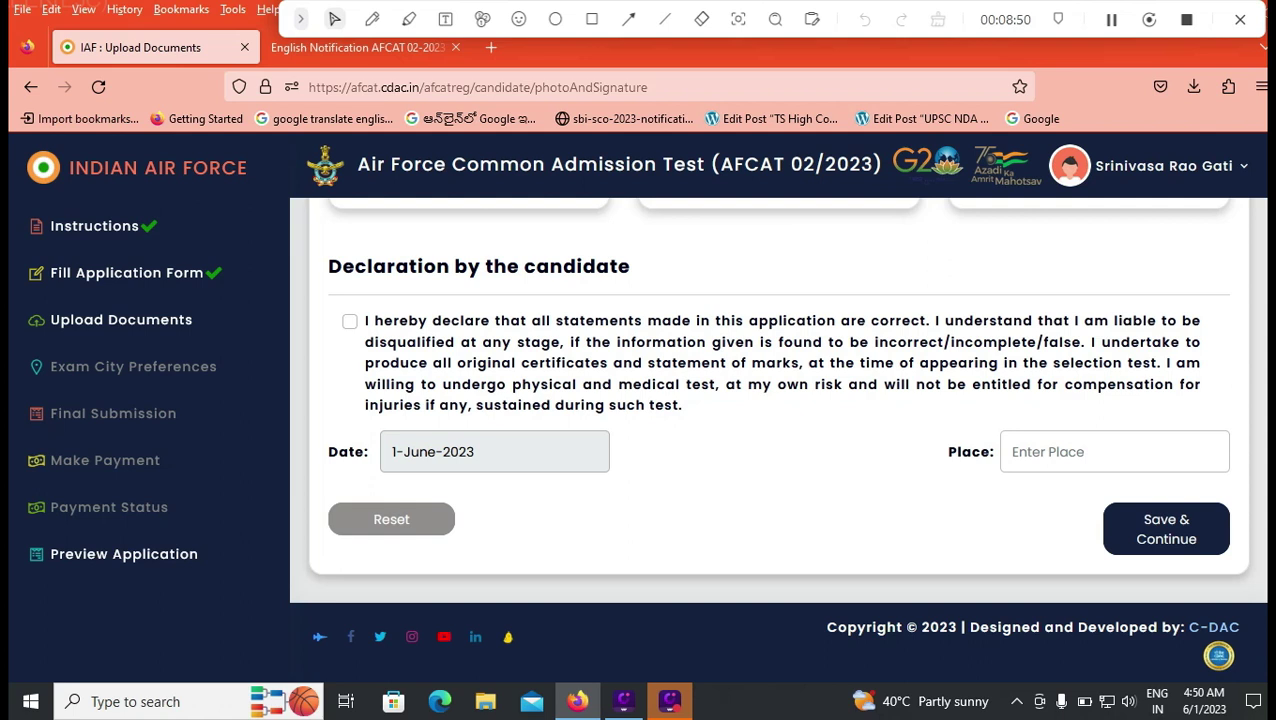
pyautogui.click(1070, 455)
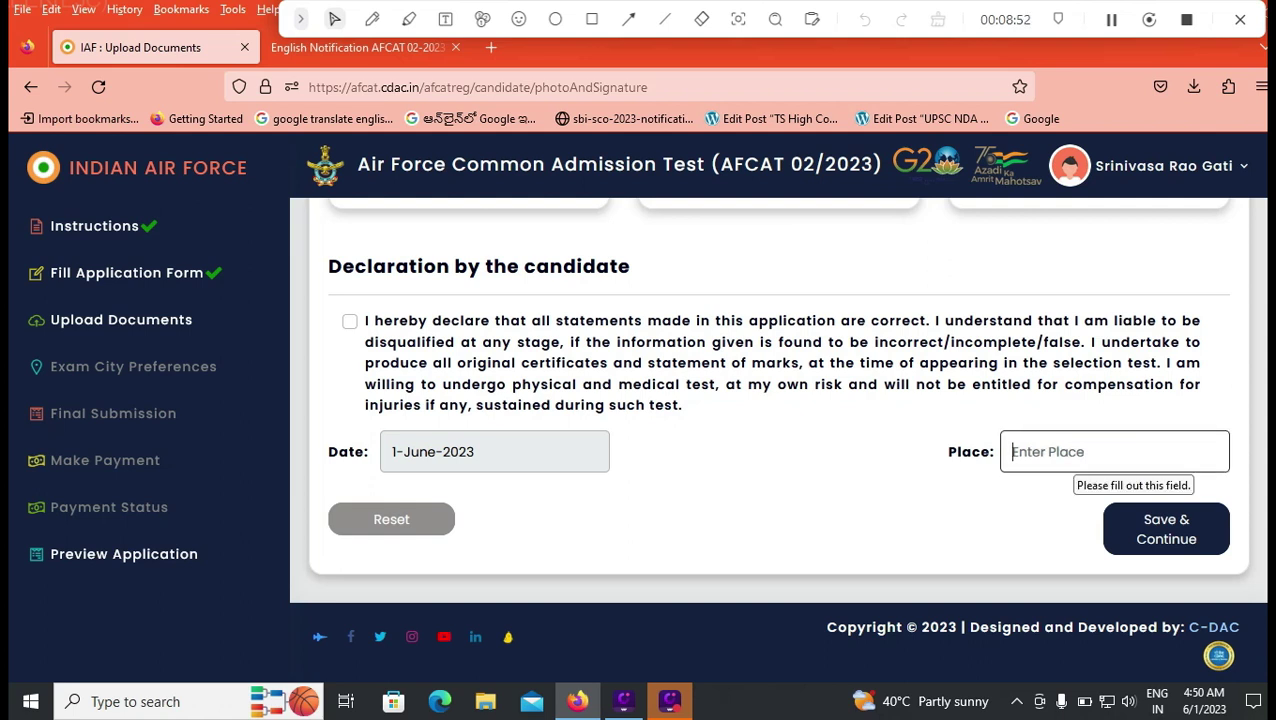
pyautogui.write('TIRUPATI')
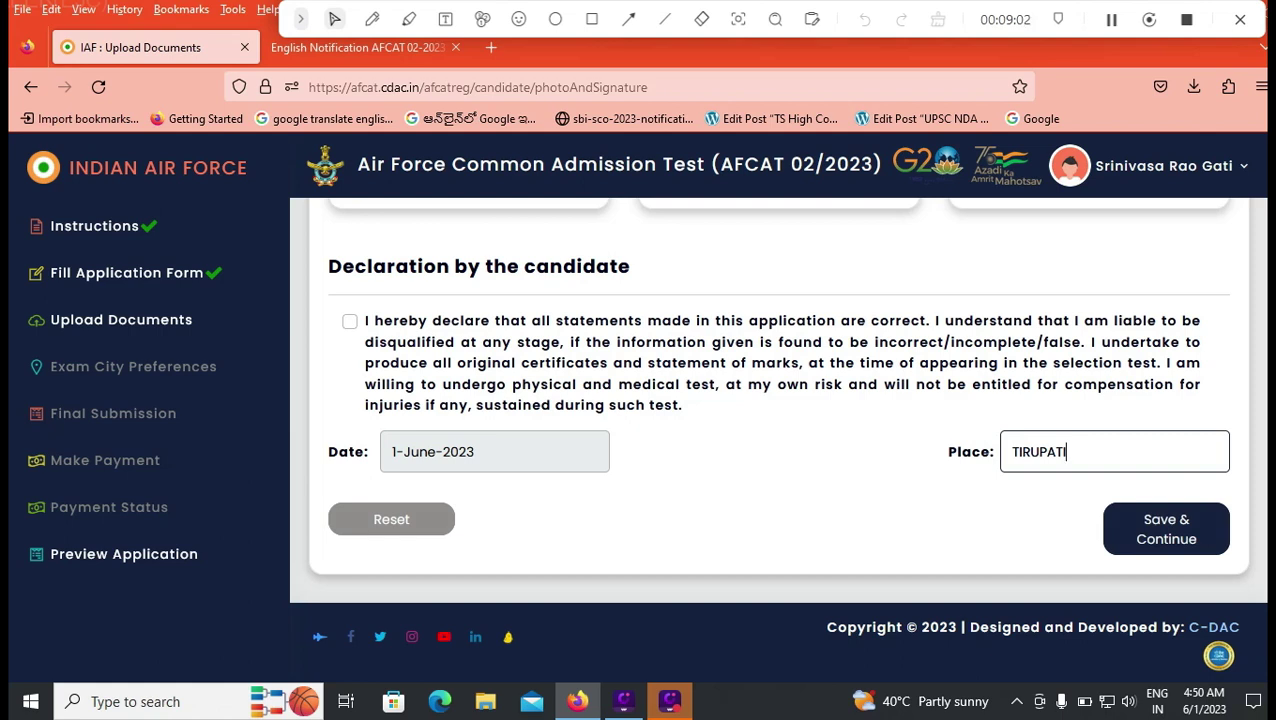
pyautogui.click(350, 321)
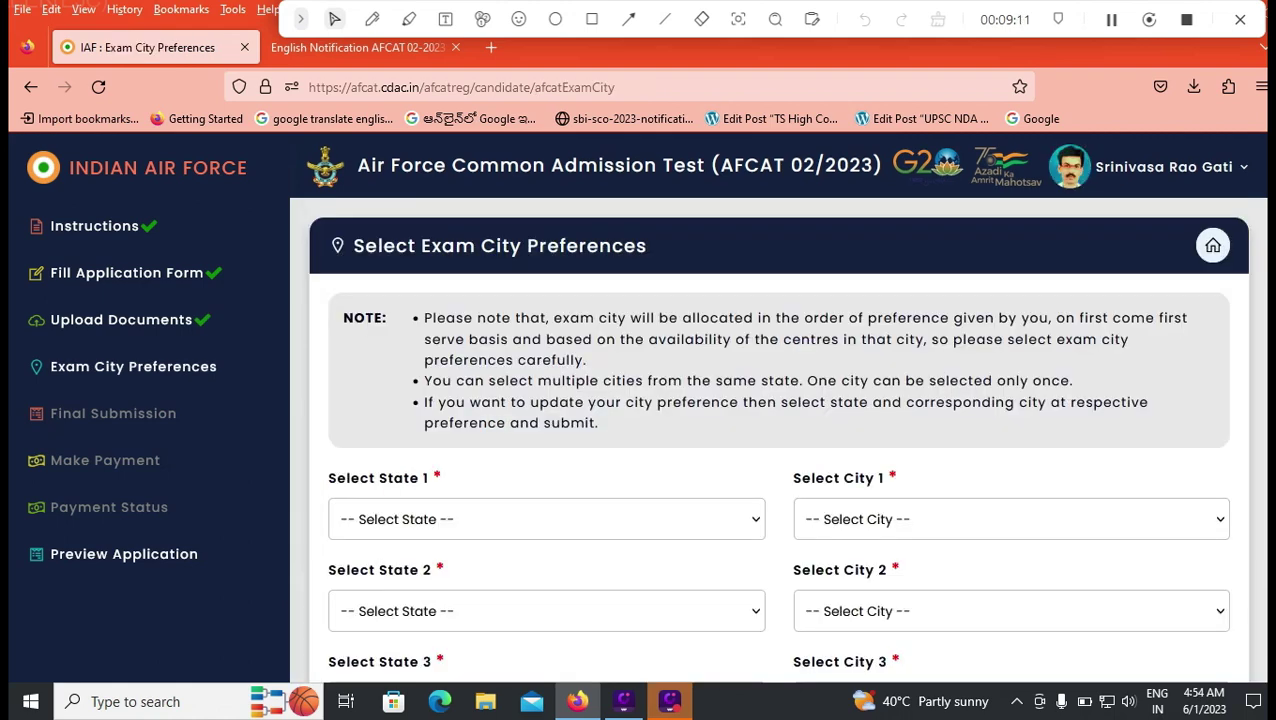
# Set the first exam state preference to Andhra Pradesh and view its exam city options
pyautogui.click(546, 519)
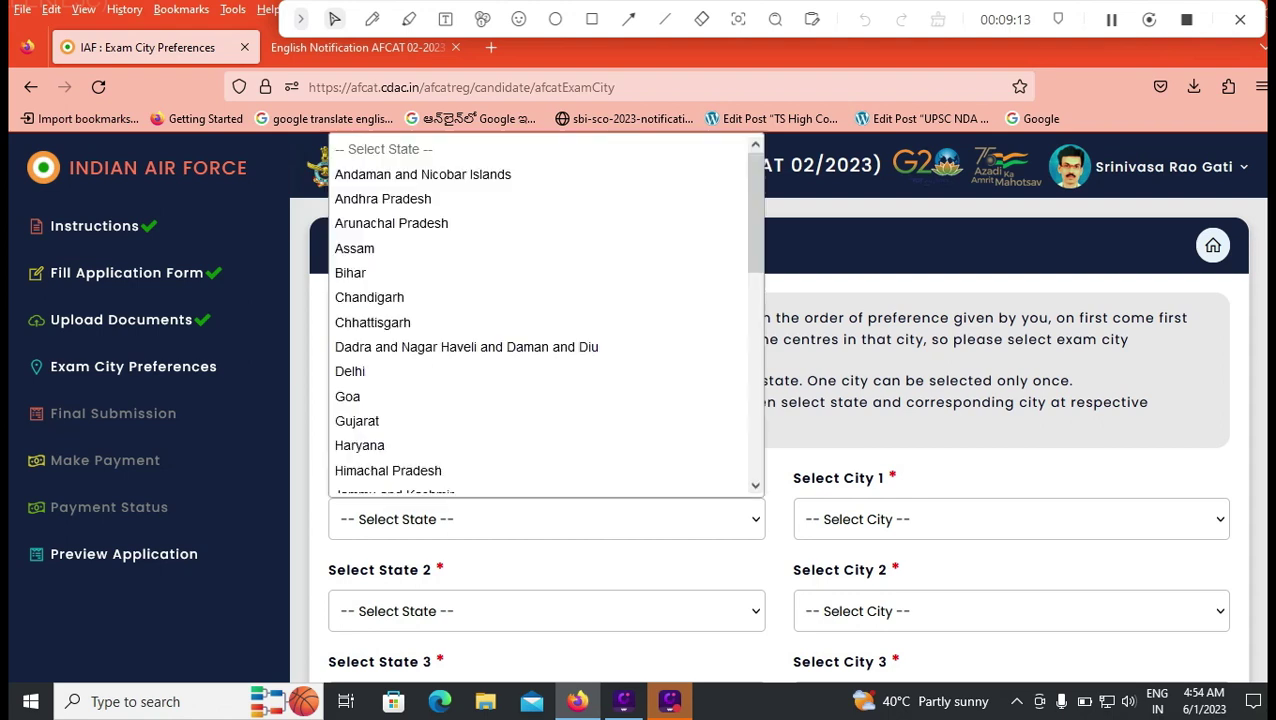
pyautogui.click(384, 199)
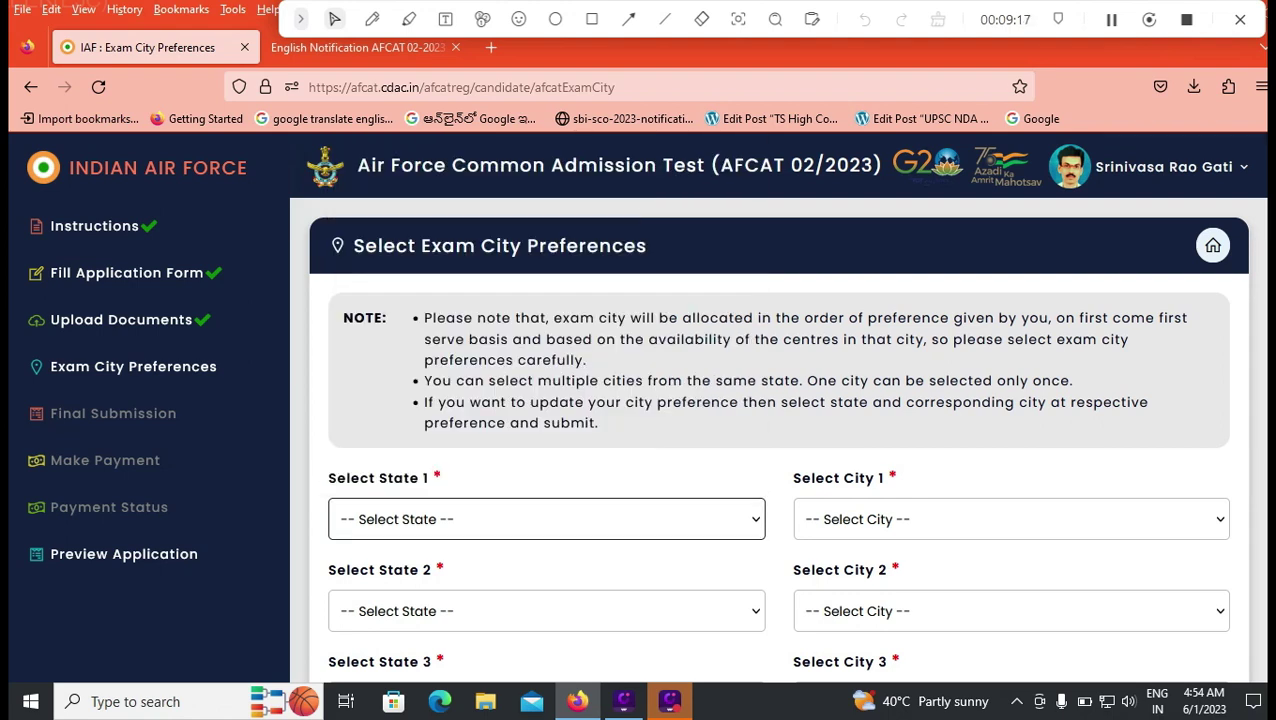
pyautogui.scroll(-1, 778, 430)
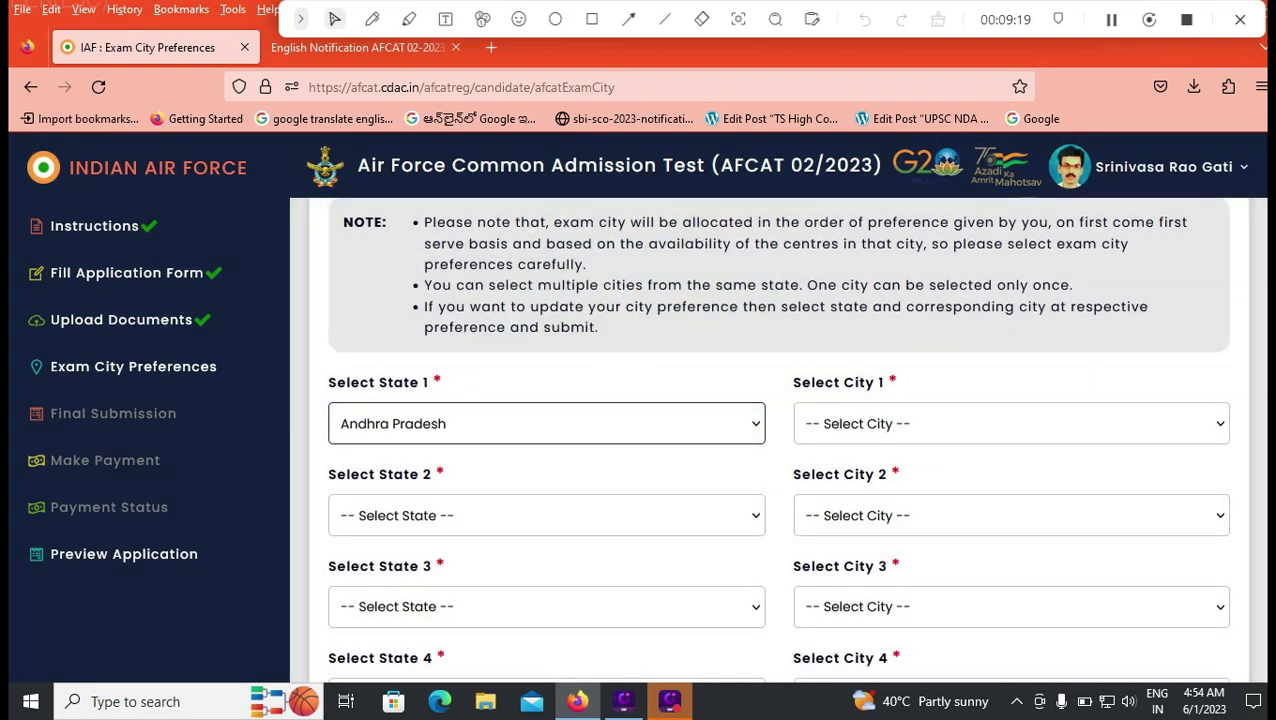
pyautogui.click(1010, 423)
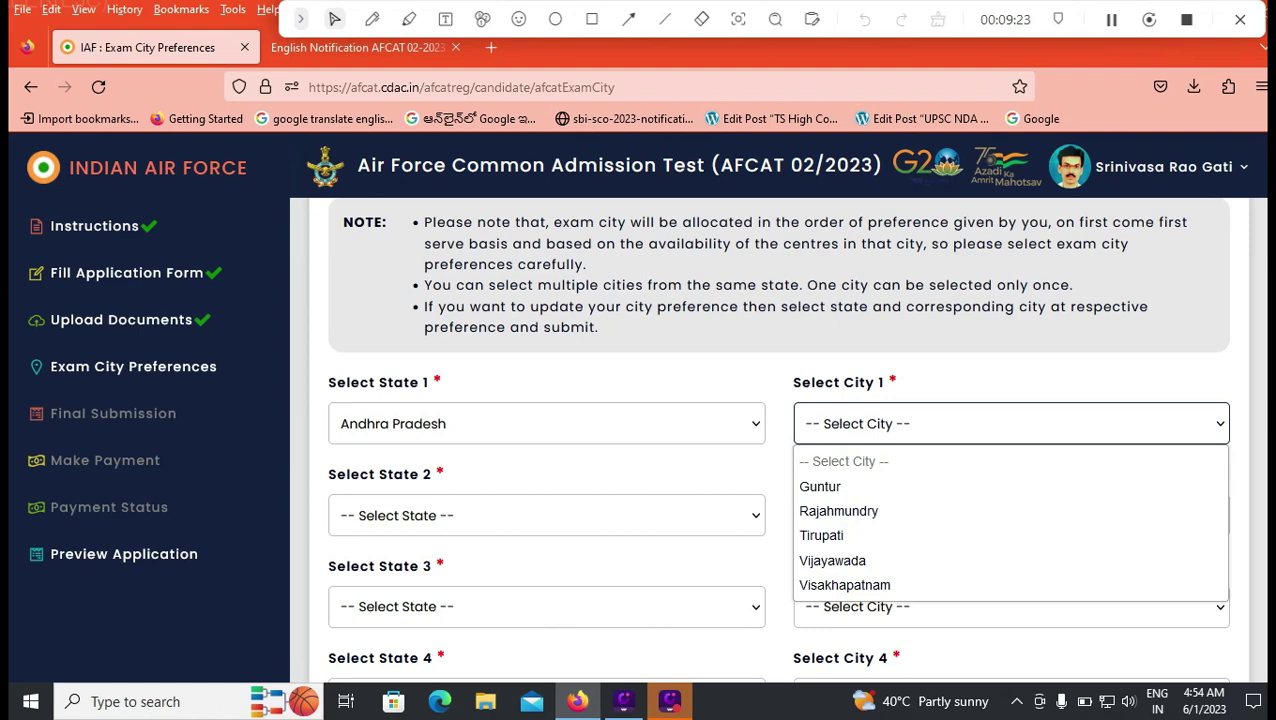
# Set the first exam state preference to Telangana, view its city options and look over the remaining preference fields
pyautogui.click(546, 423)
pyautogui.press('t')
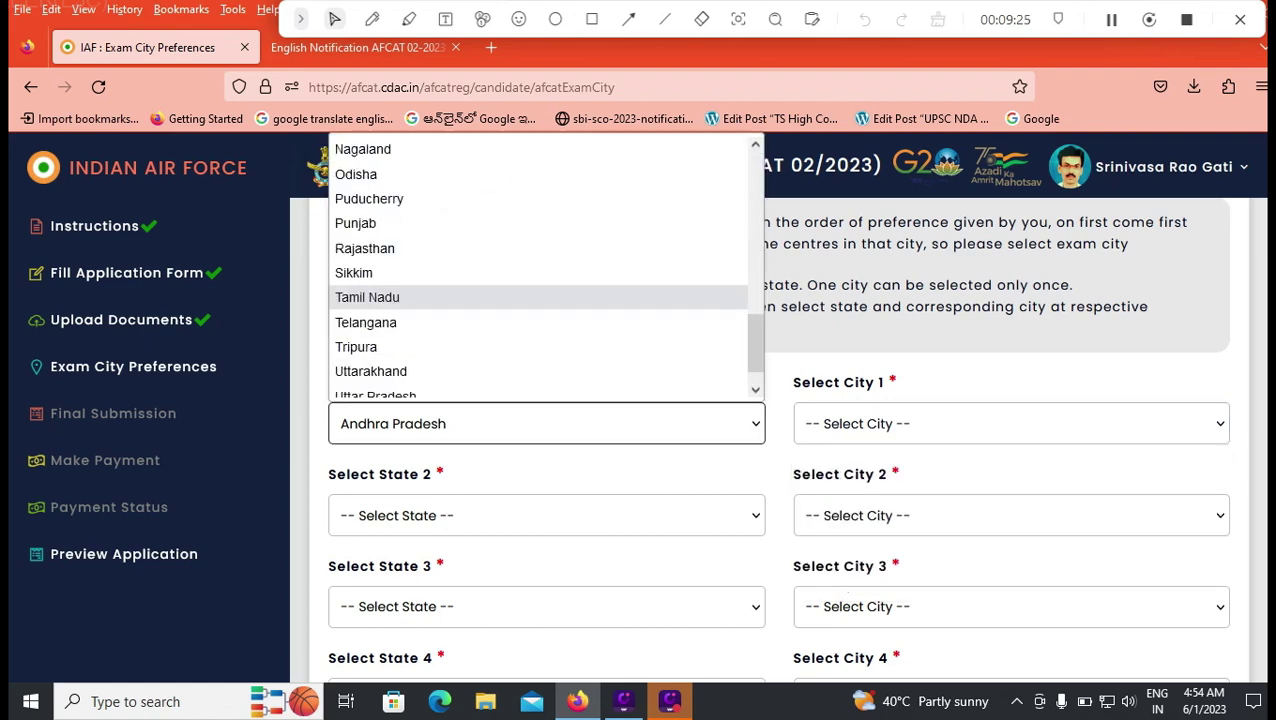
pyautogui.press('e')
pyautogui.press('Return')
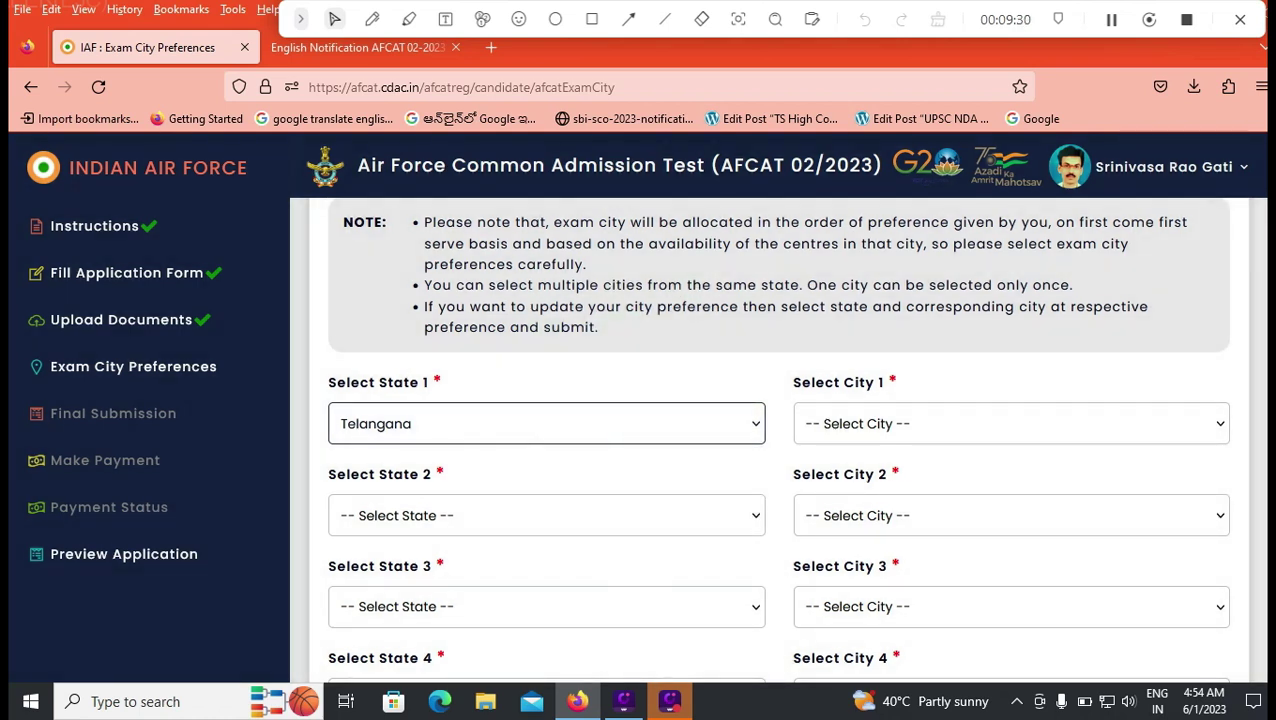
pyautogui.click(1010, 423)
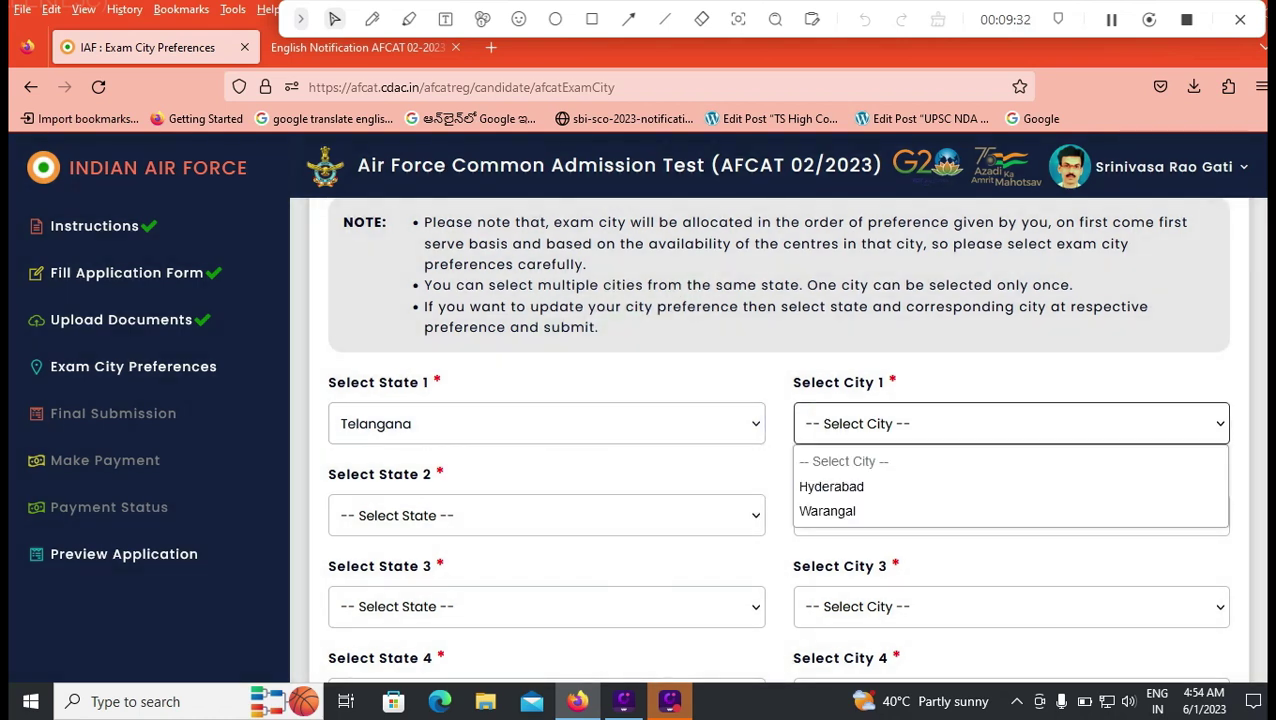
pyautogui.scroll(-5, 776, 440)
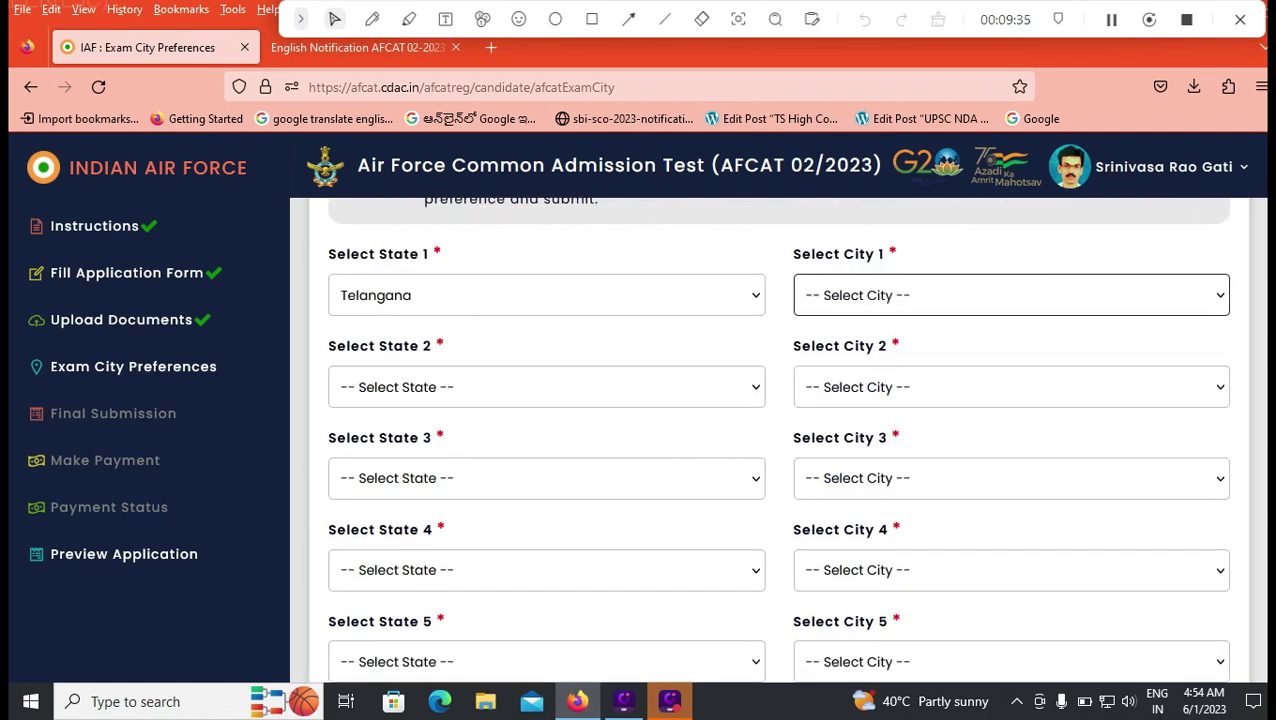
pyautogui.scroll(1, 776, 440)
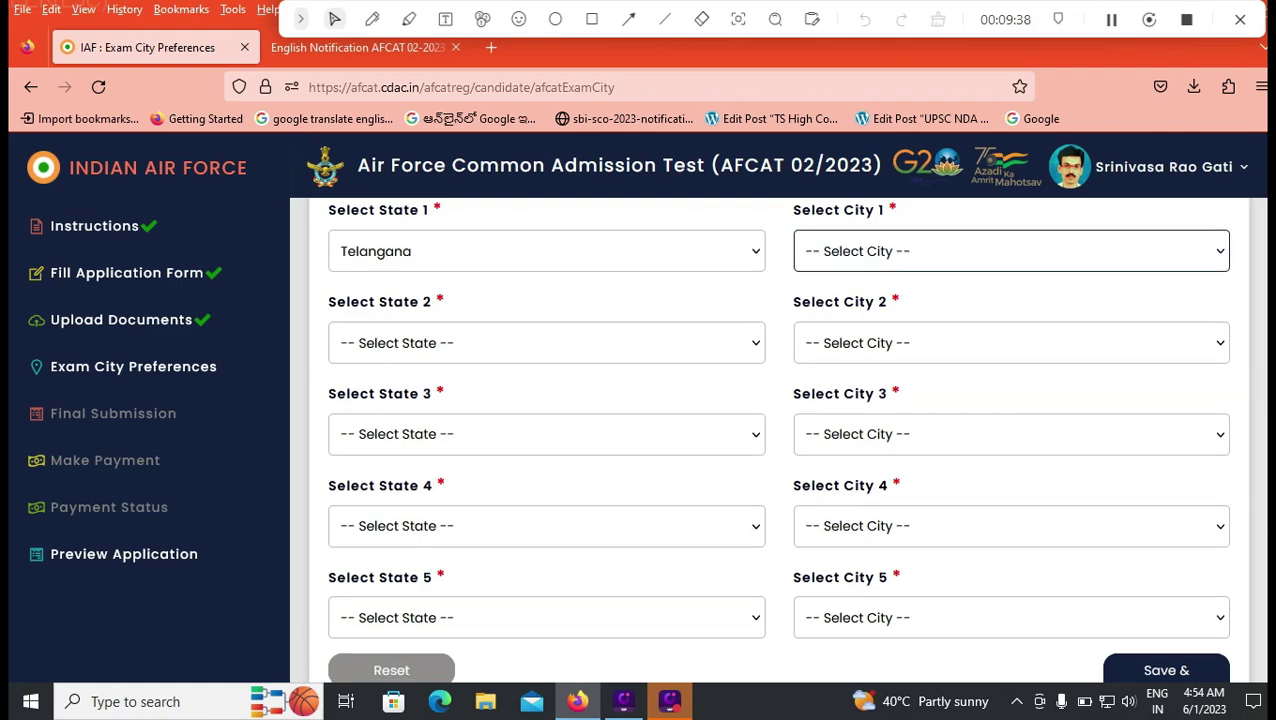
pyautogui.scroll(-3, 776, 440)
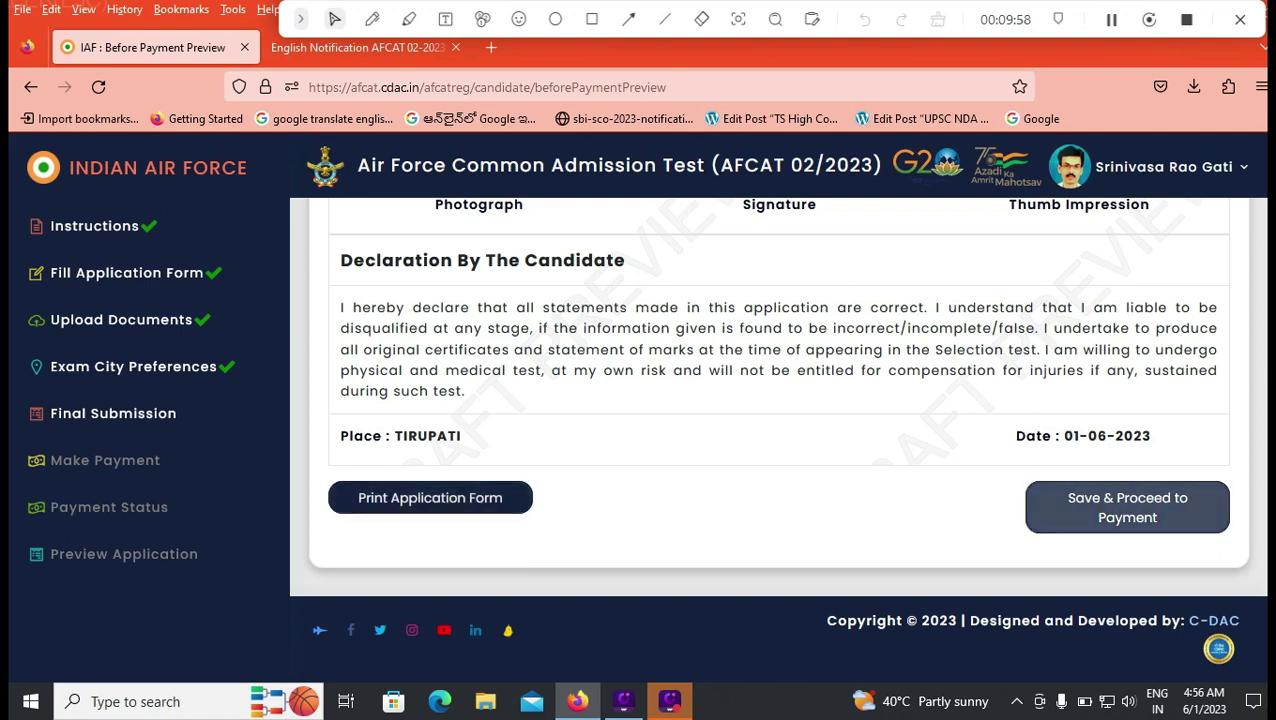
# Save the previewed application, review its summary, confirm the final submission and proceed to payment
pyautogui.click(1127, 507)
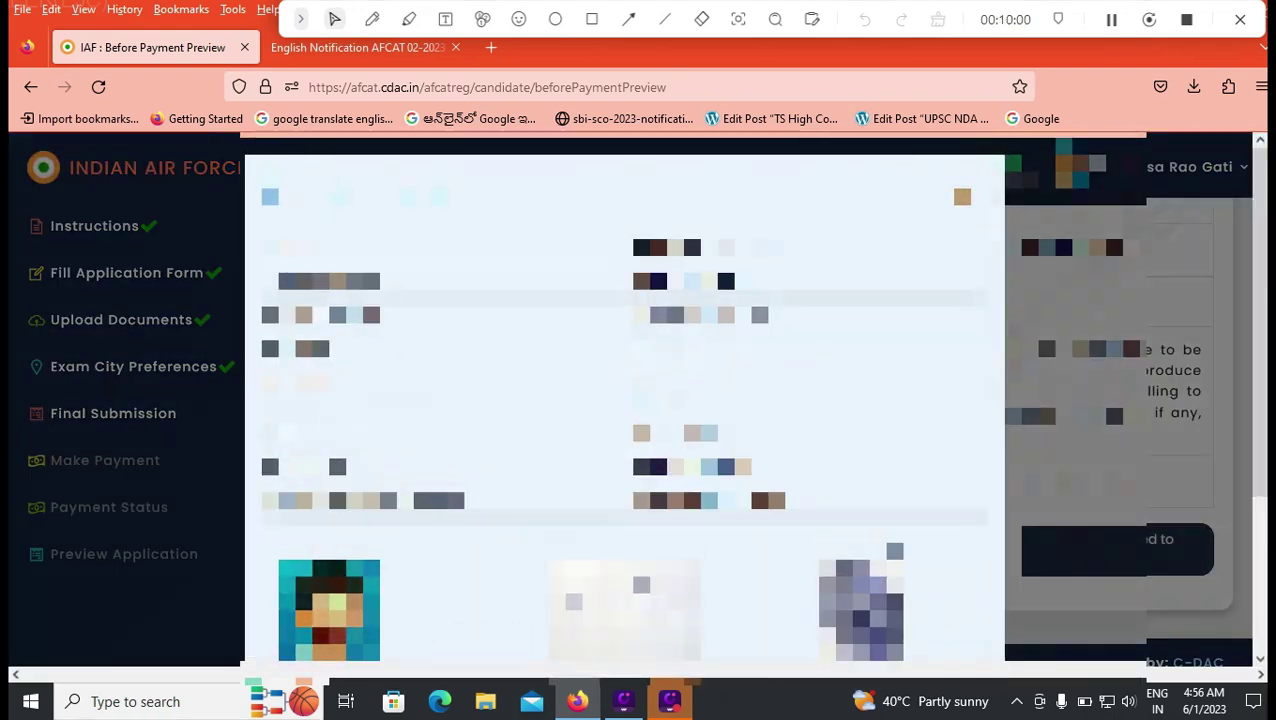
pyautogui.scroll(-3, 625, 400)
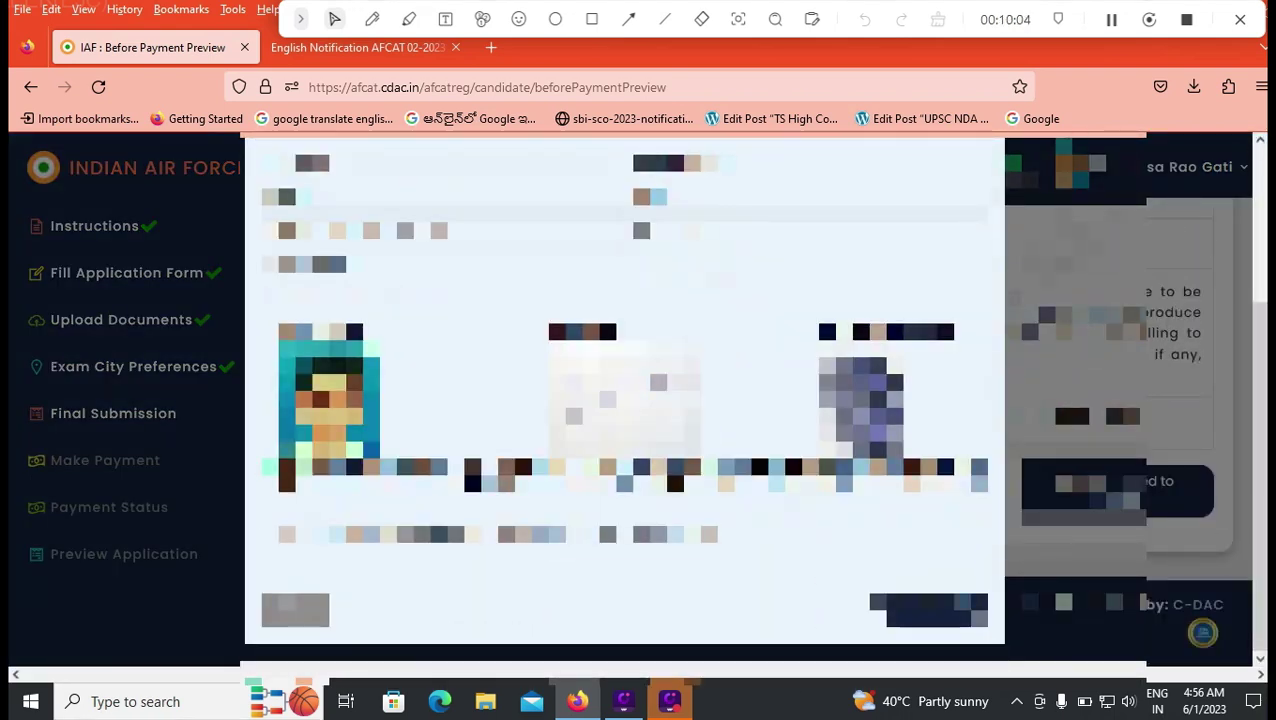
pyautogui.click(928, 610)
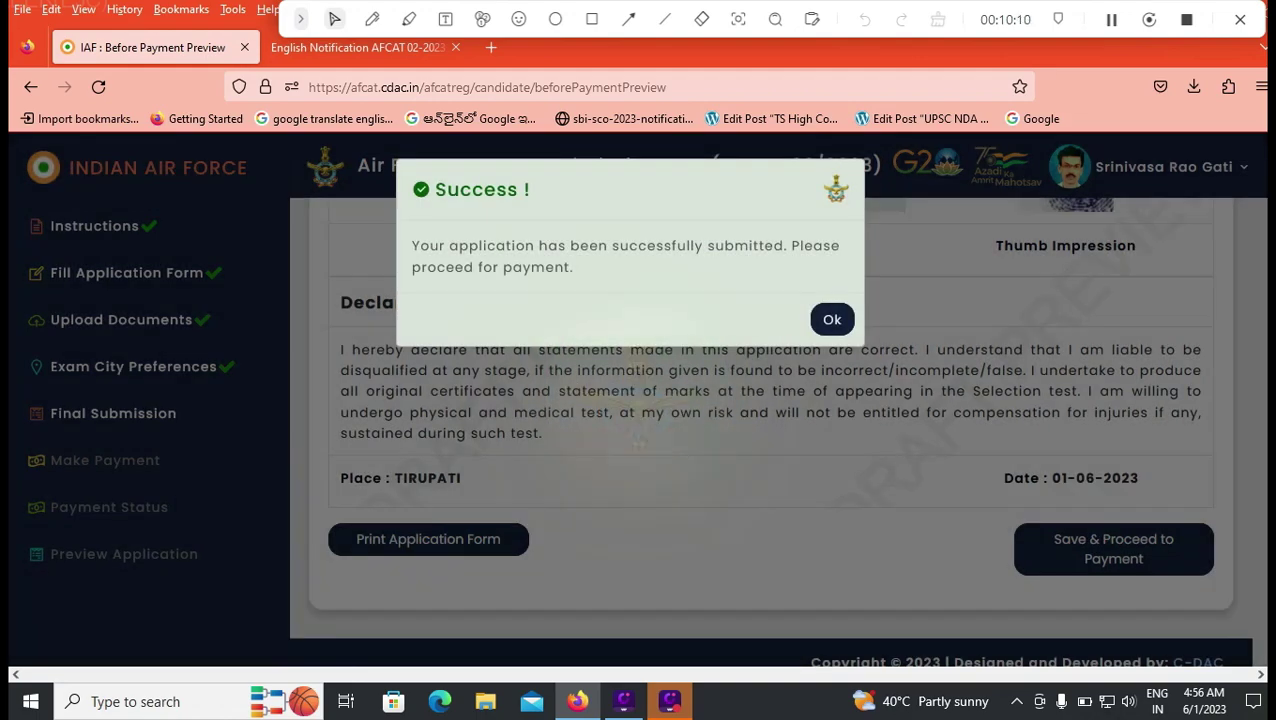
pyautogui.click(832, 319)
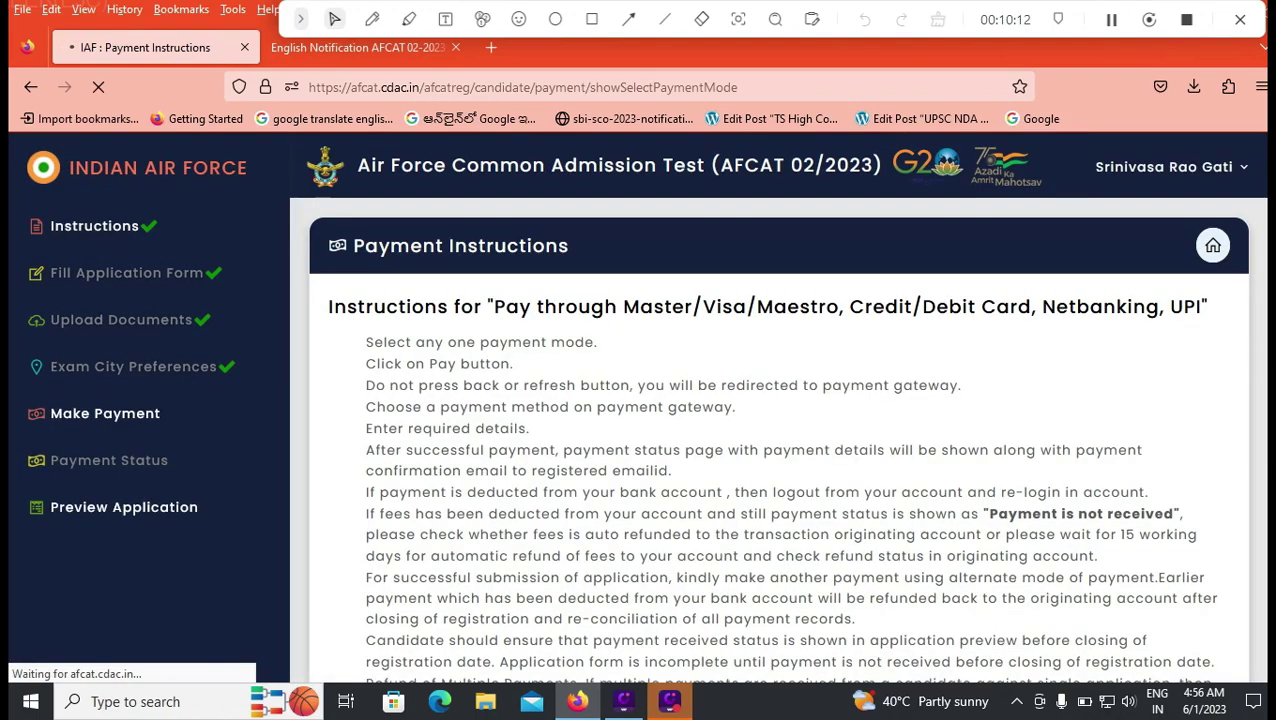
# Choose Payment Gateway 1 as the payment method and start the fee payment
pyautogui.scroll(-8, 357, 337)
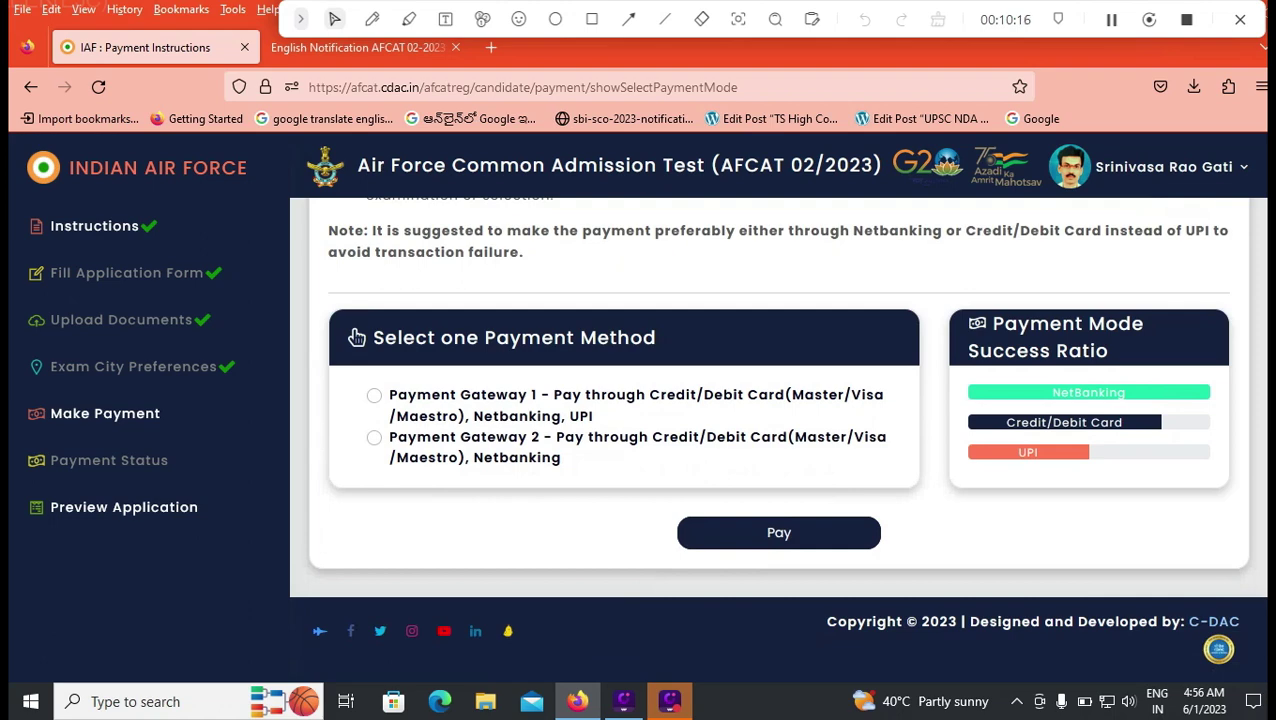
pyautogui.click(374, 395)
pyautogui.click(779, 532)
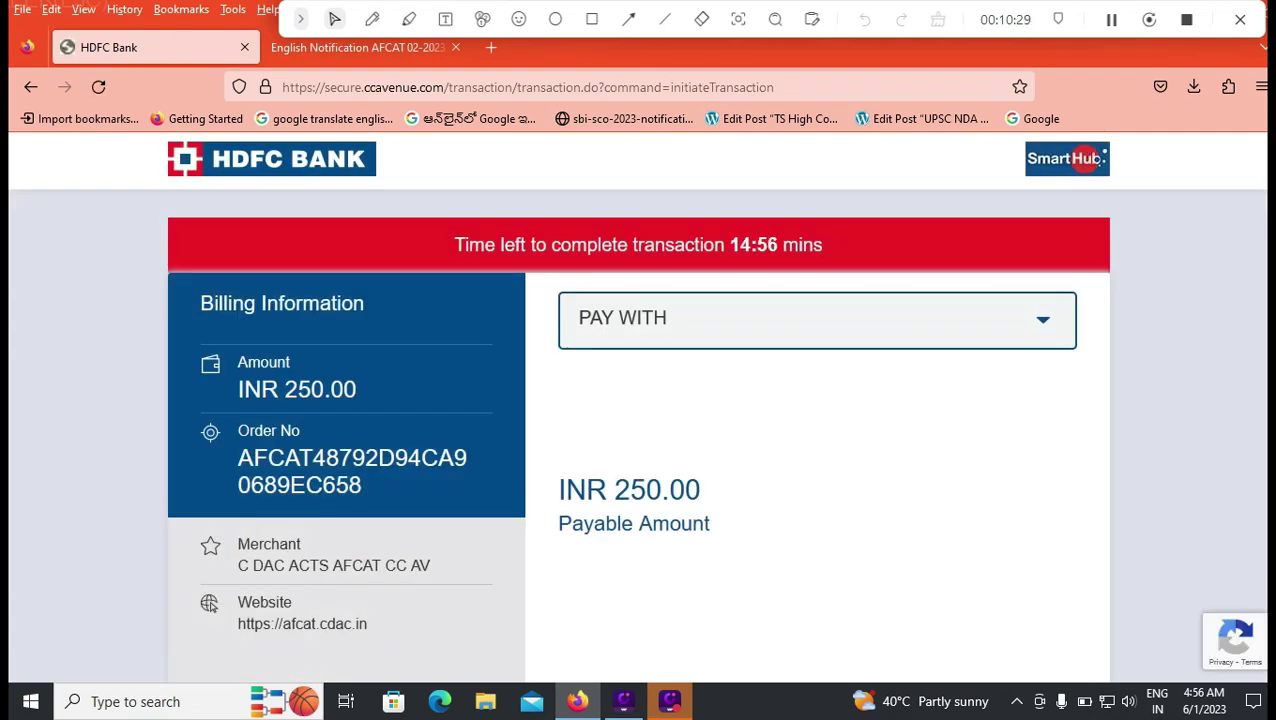
# Look through the gateway's payment options and choose OTHER BANK DEBIT CARD
pyautogui.scroll(-2, 638, 400)
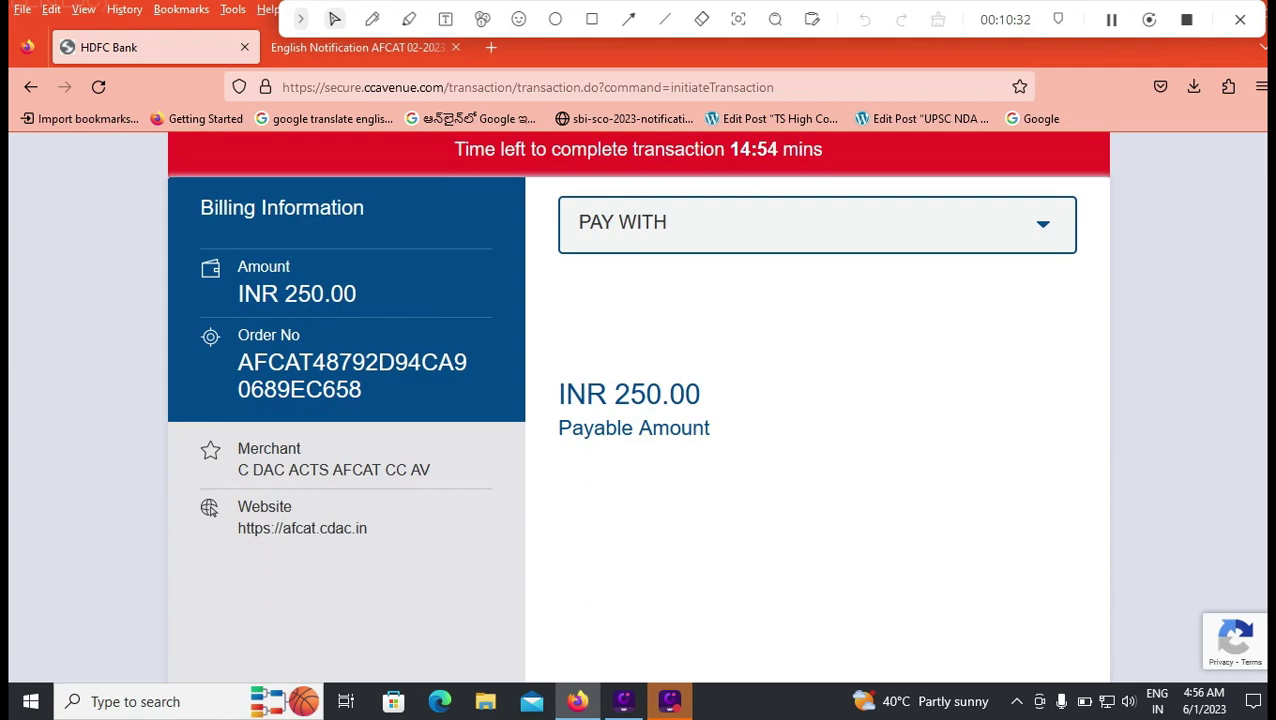
pyautogui.scroll(-1, 209, 508)
pyautogui.scroll(1, 209, 508)
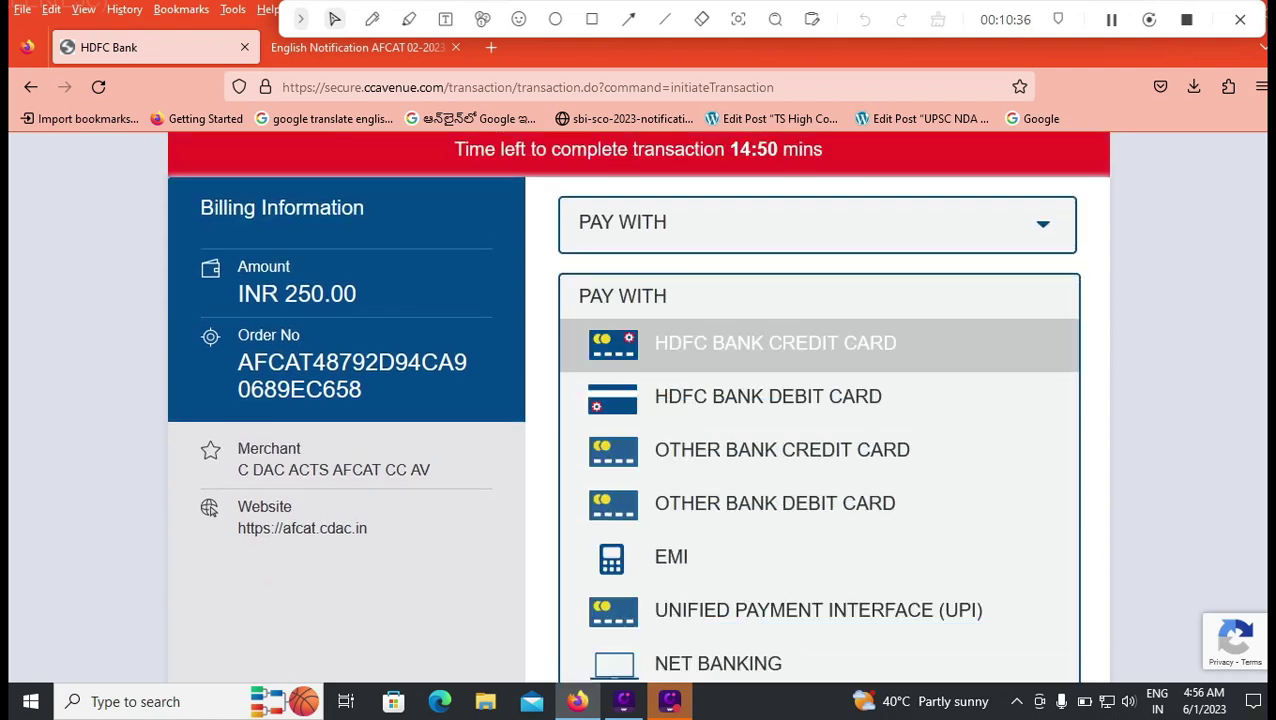
pyautogui.scroll(-2, 800, 400)
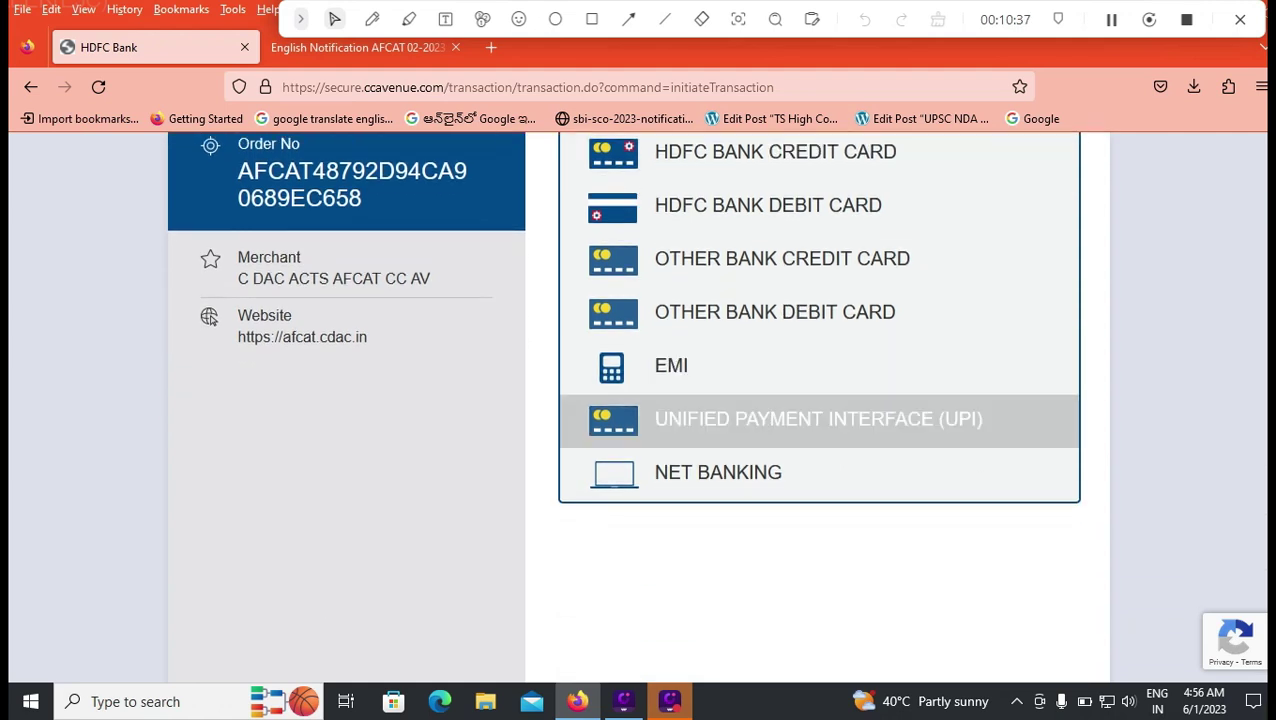
pyautogui.scroll(1, 638, 400)
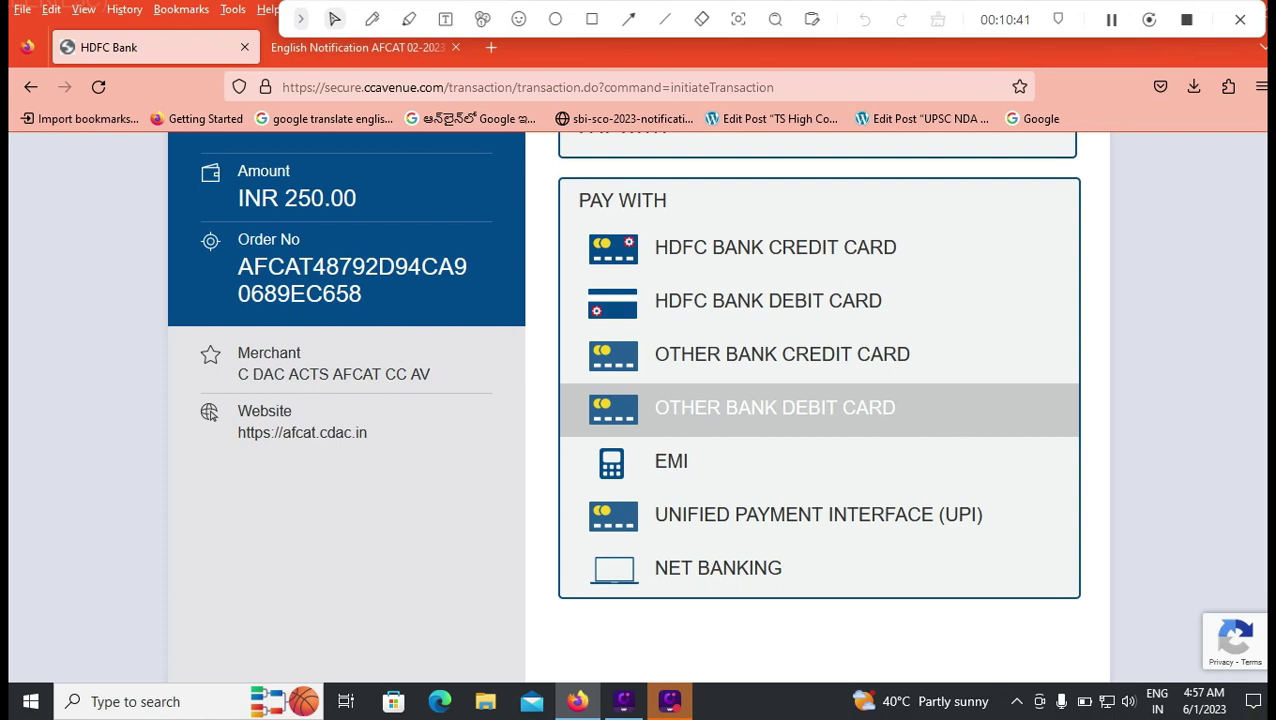
pyautogui.click(775, 408)
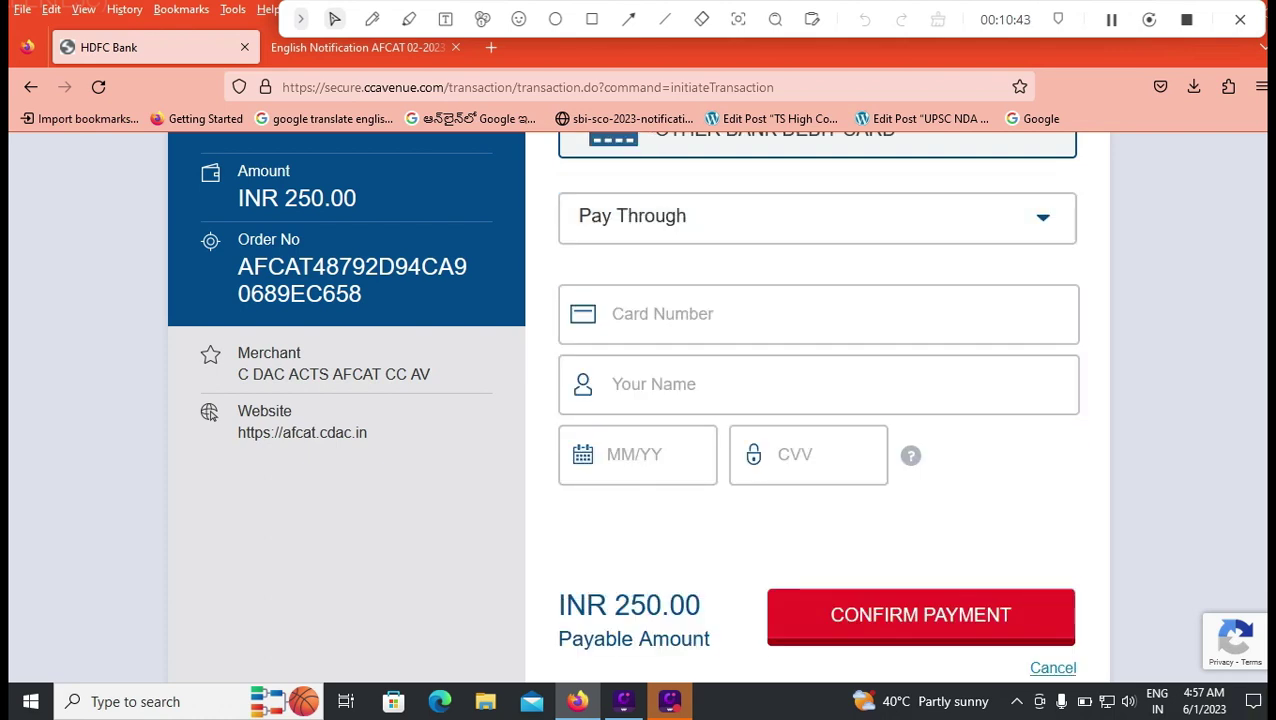